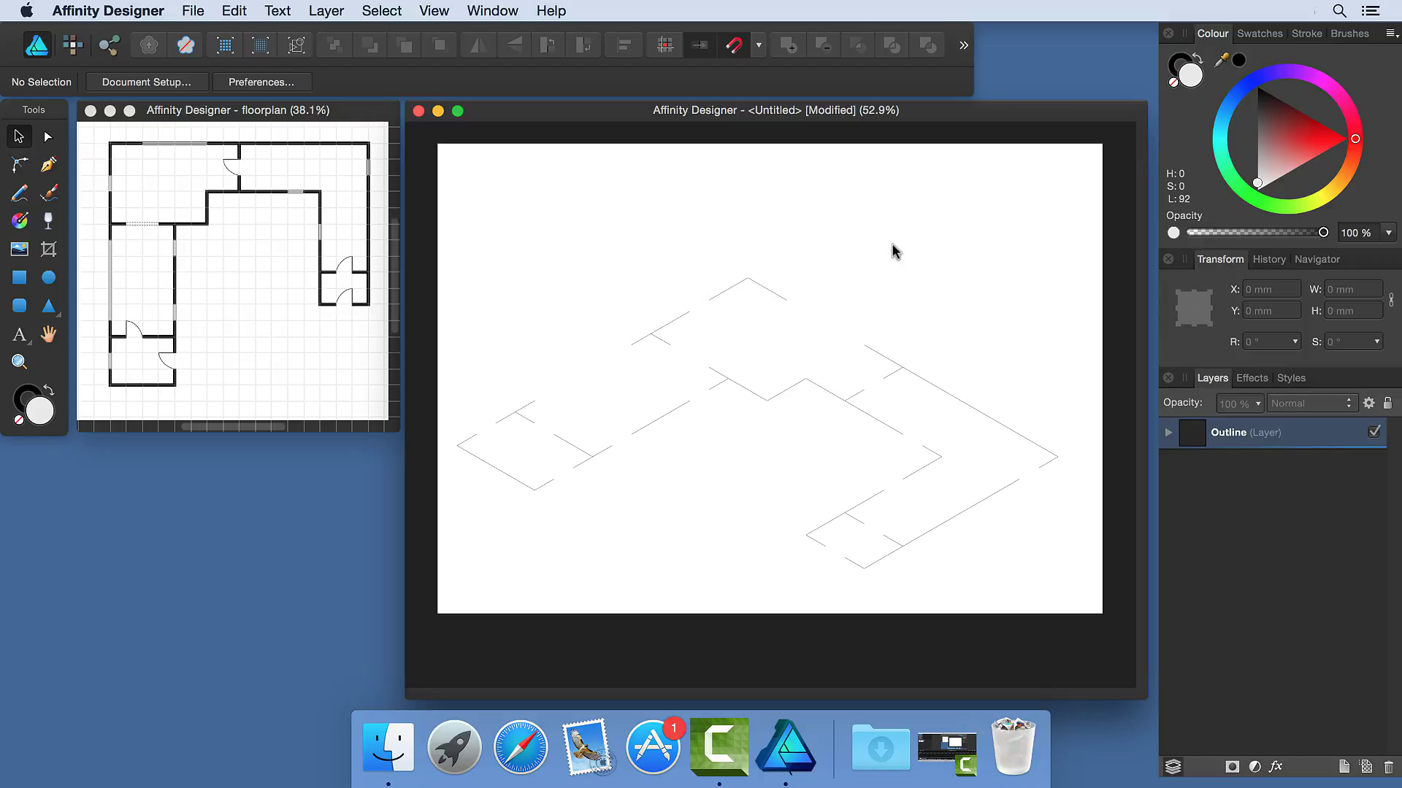
Add a new layer above Outline and name it Floor plan.
left_click(1344, 767)
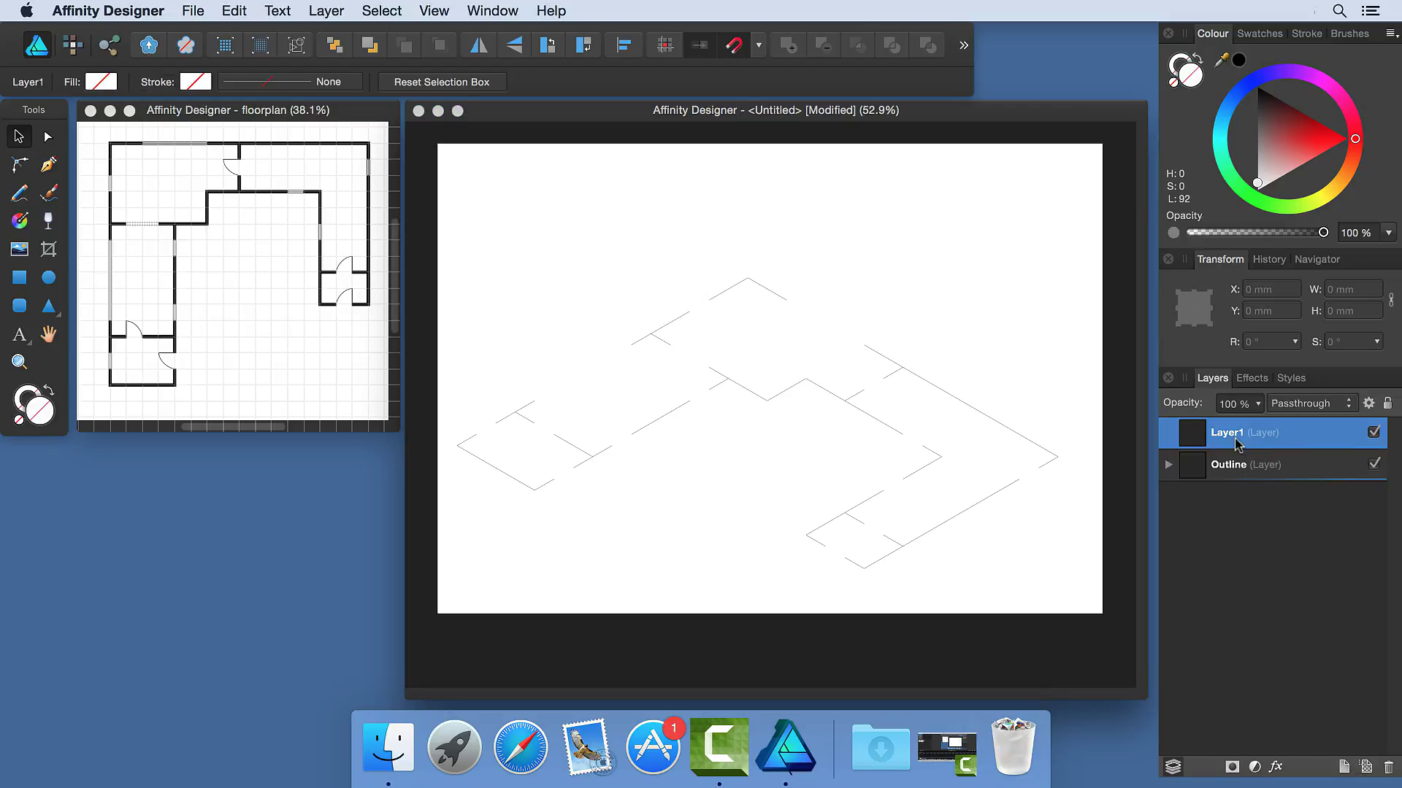
double_click(1257, 444)
type("Floor plan")
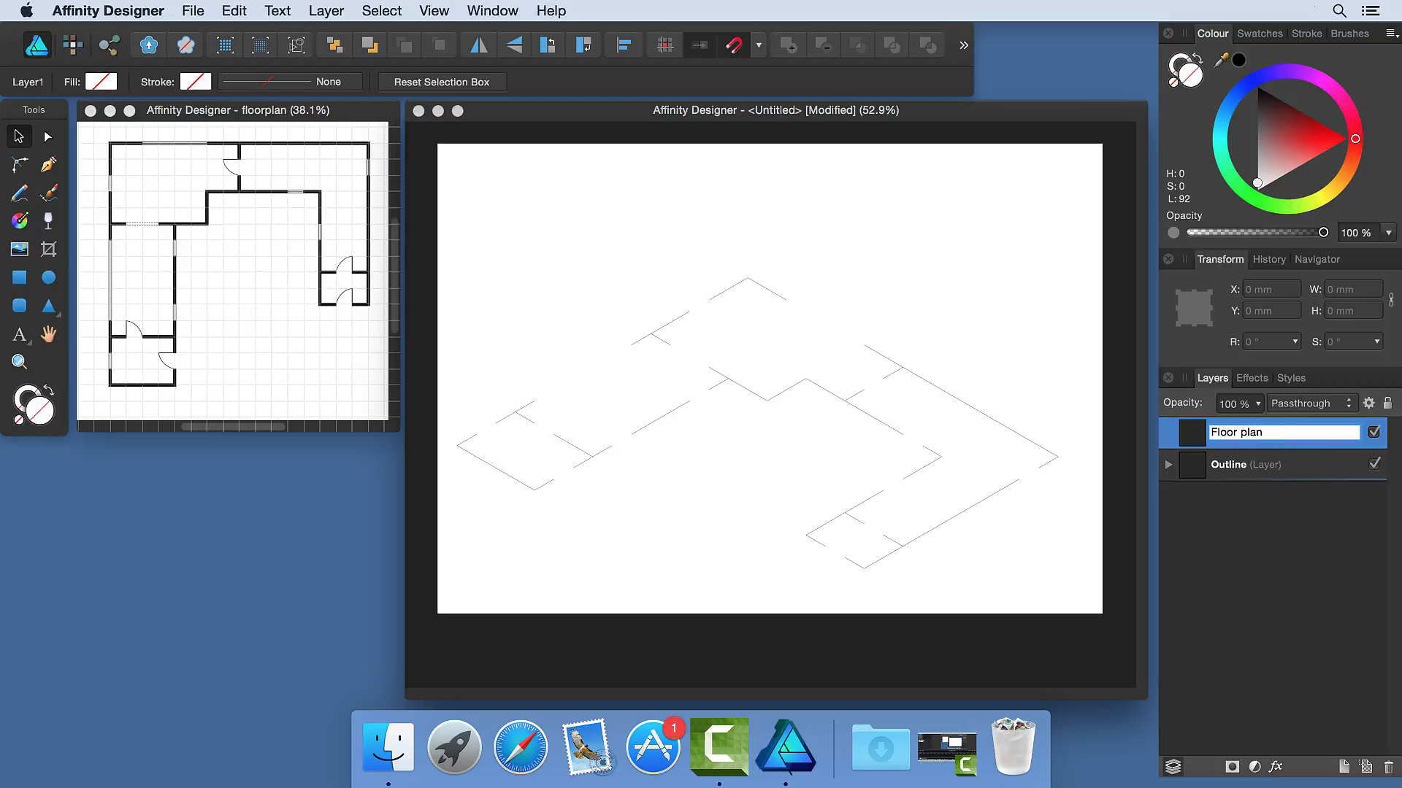
key("Return")
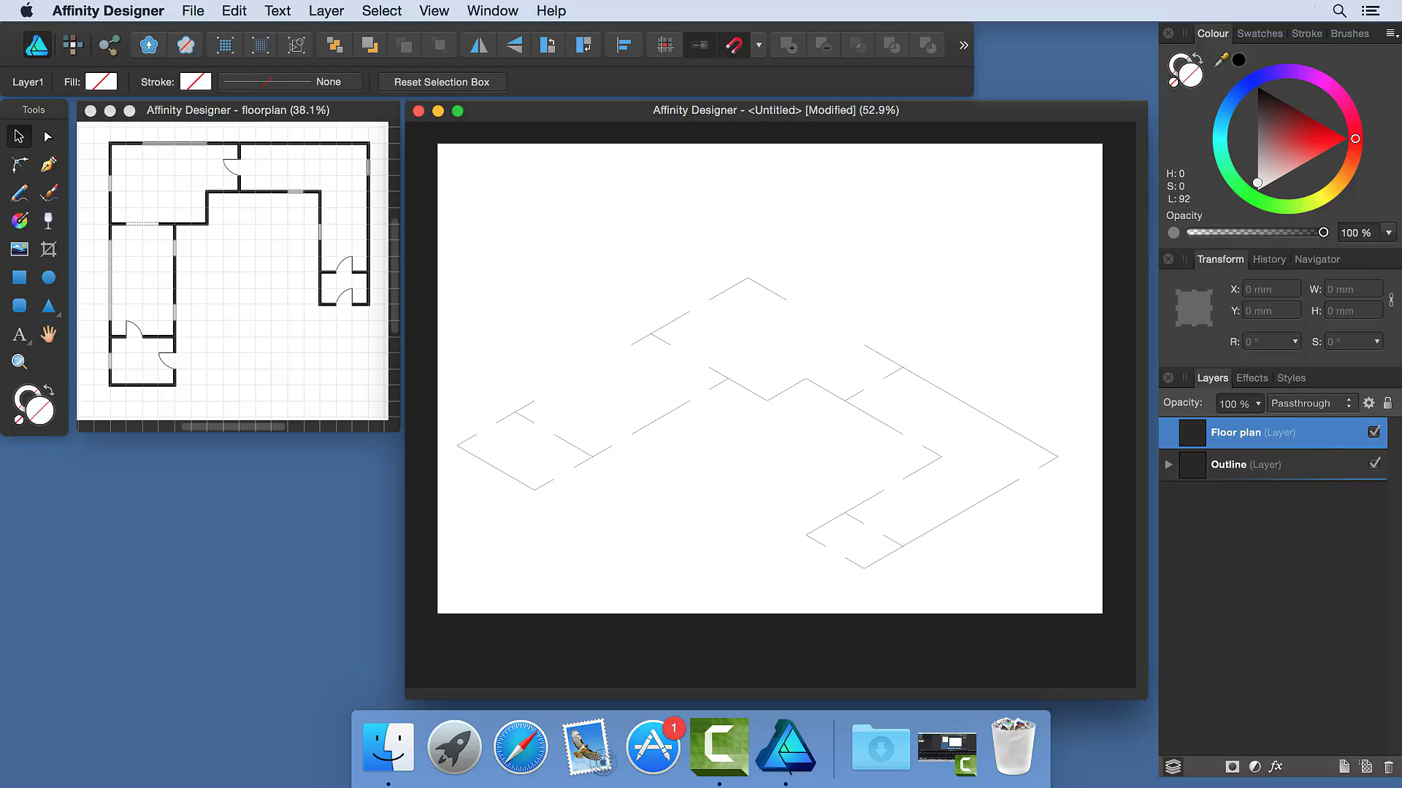
Show the isometric grid and zoom in on the left room.
key("cmd+apostrophe")
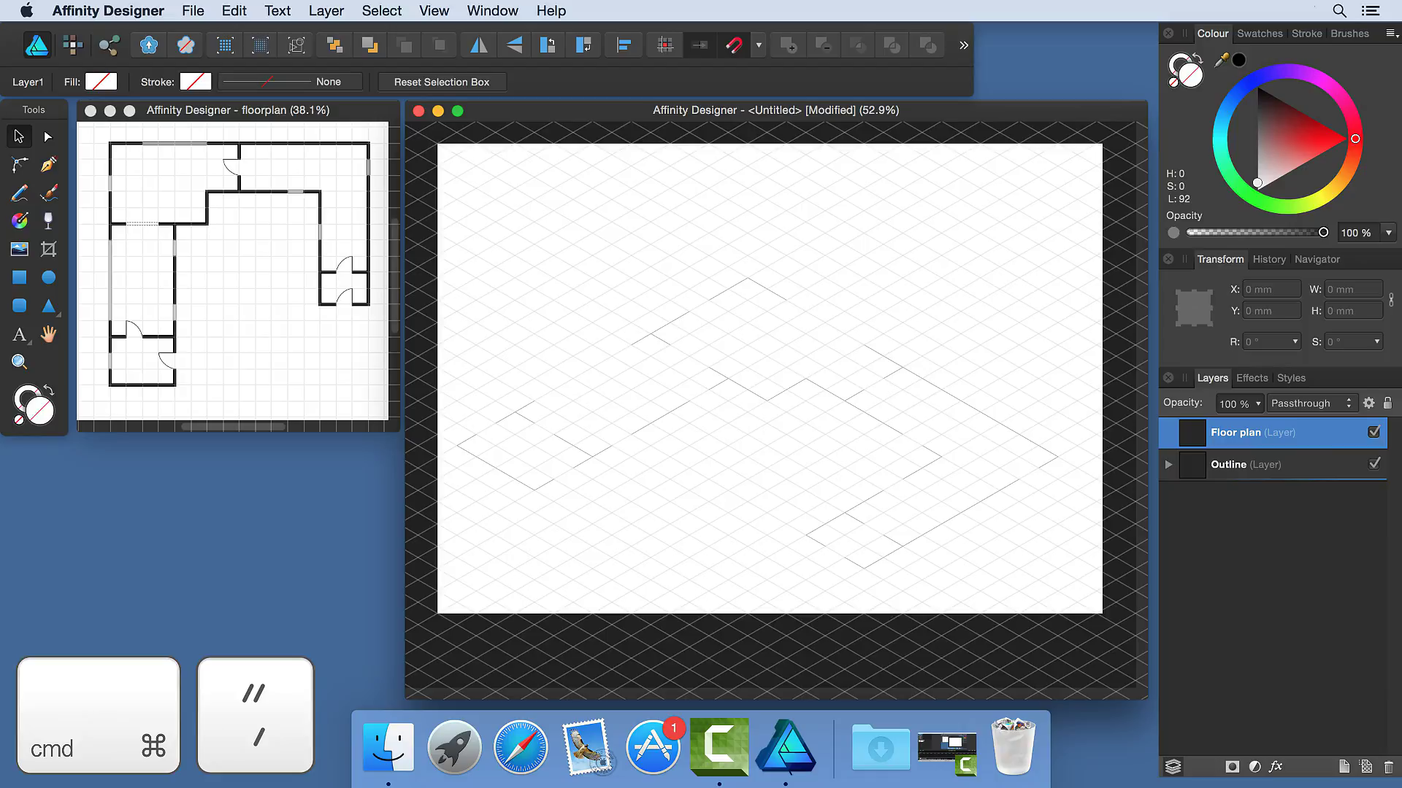
scroll(485, 479, "up", 5)
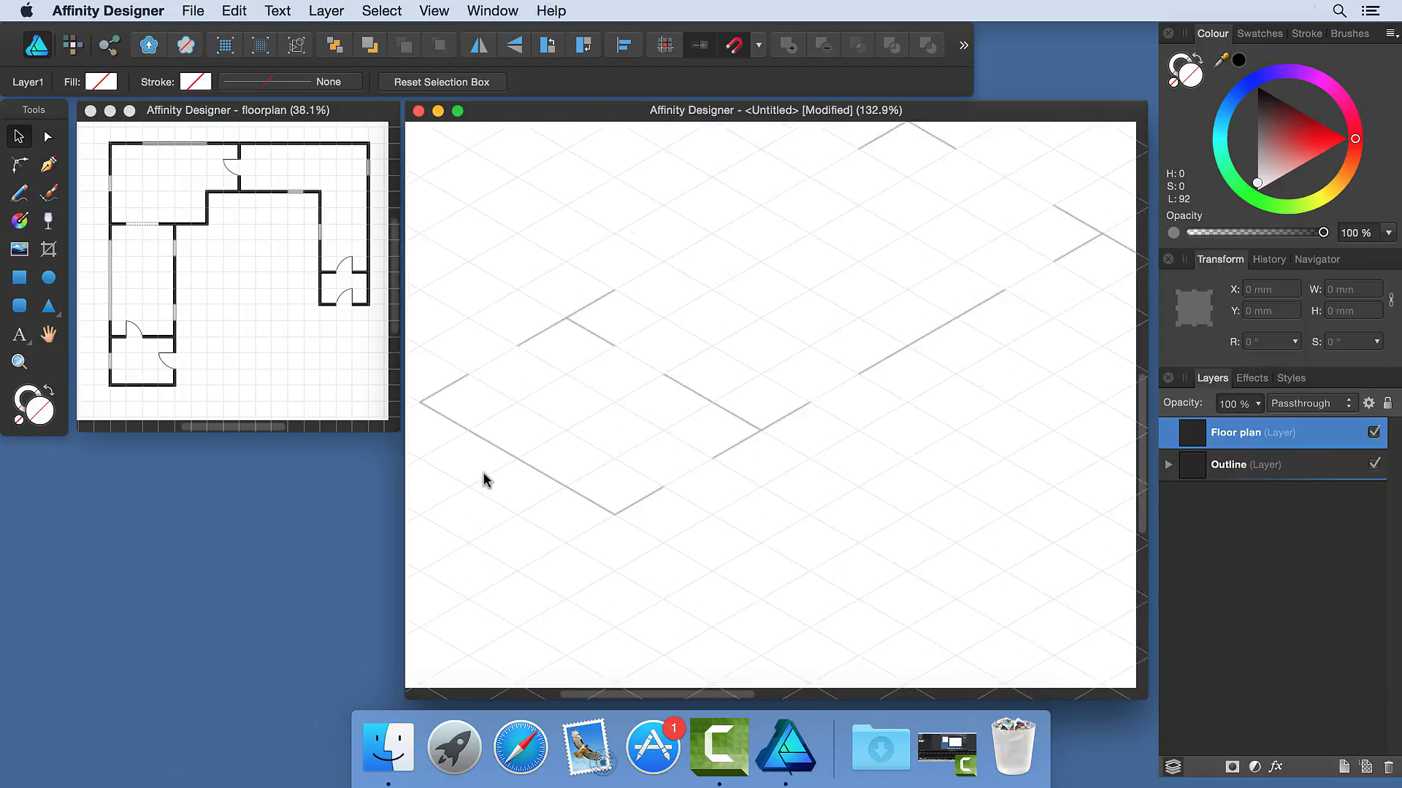
scroll(523, 494, "up", 2)
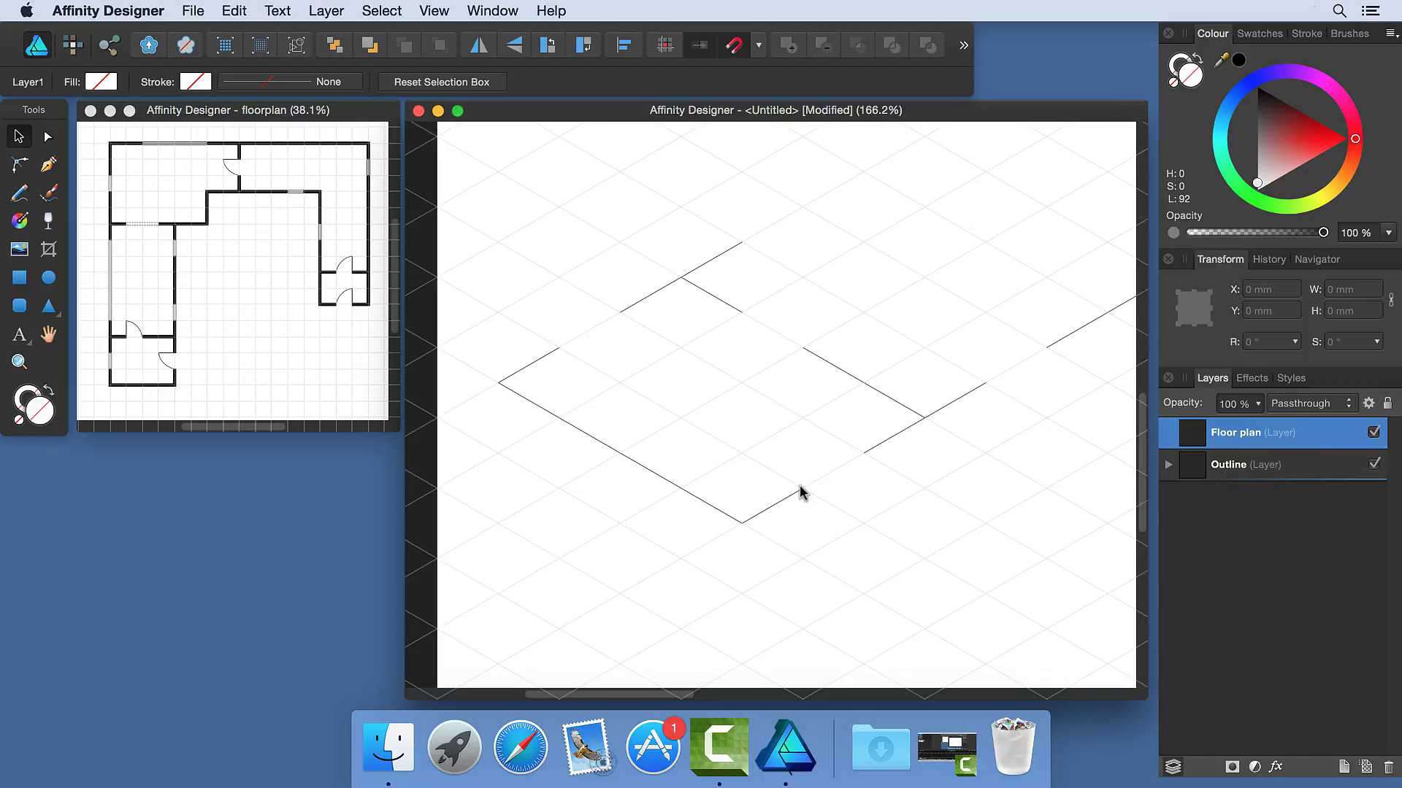
With the Pen tool in Polygon mode, trace the left room's outer wall corners.
left_click(49, 167)
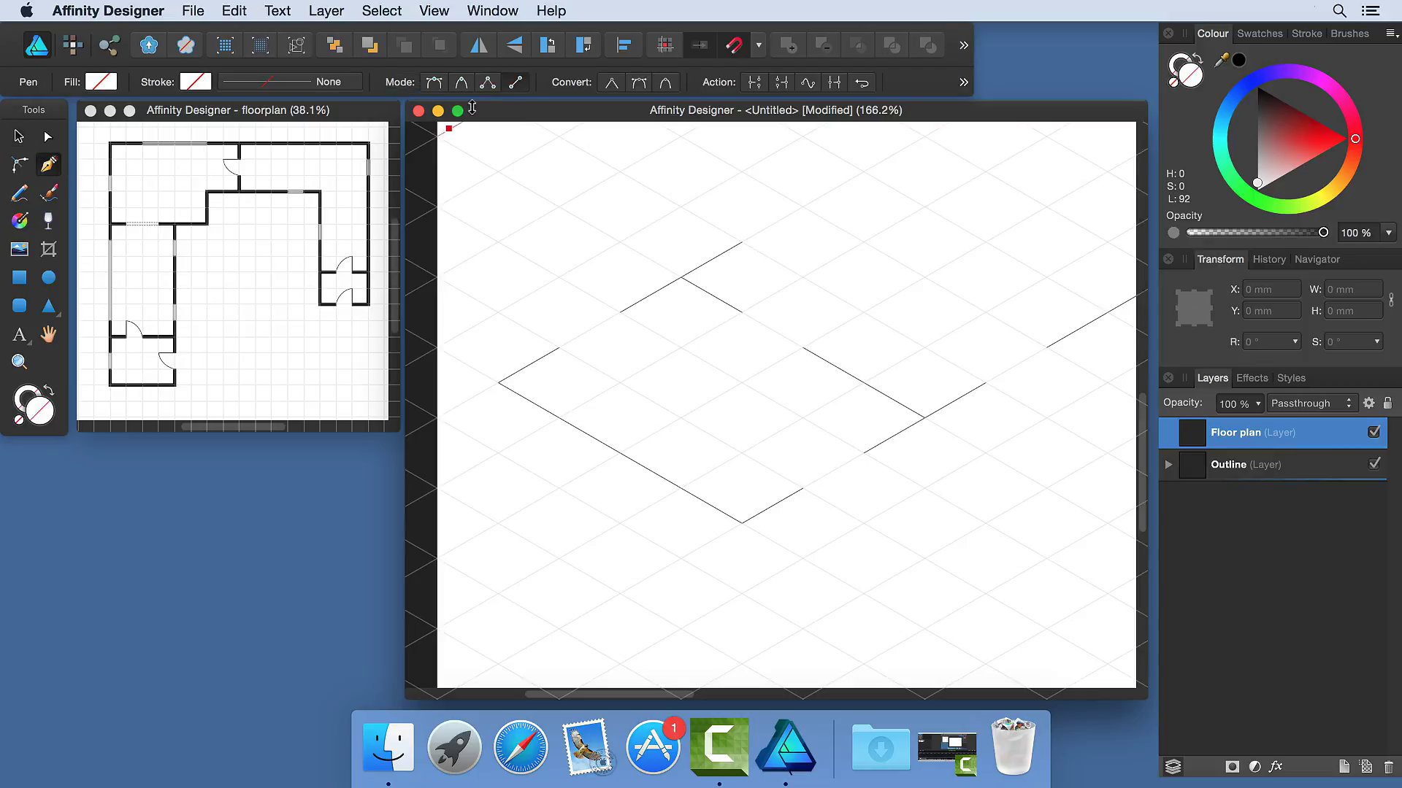
left_click(488, 82)
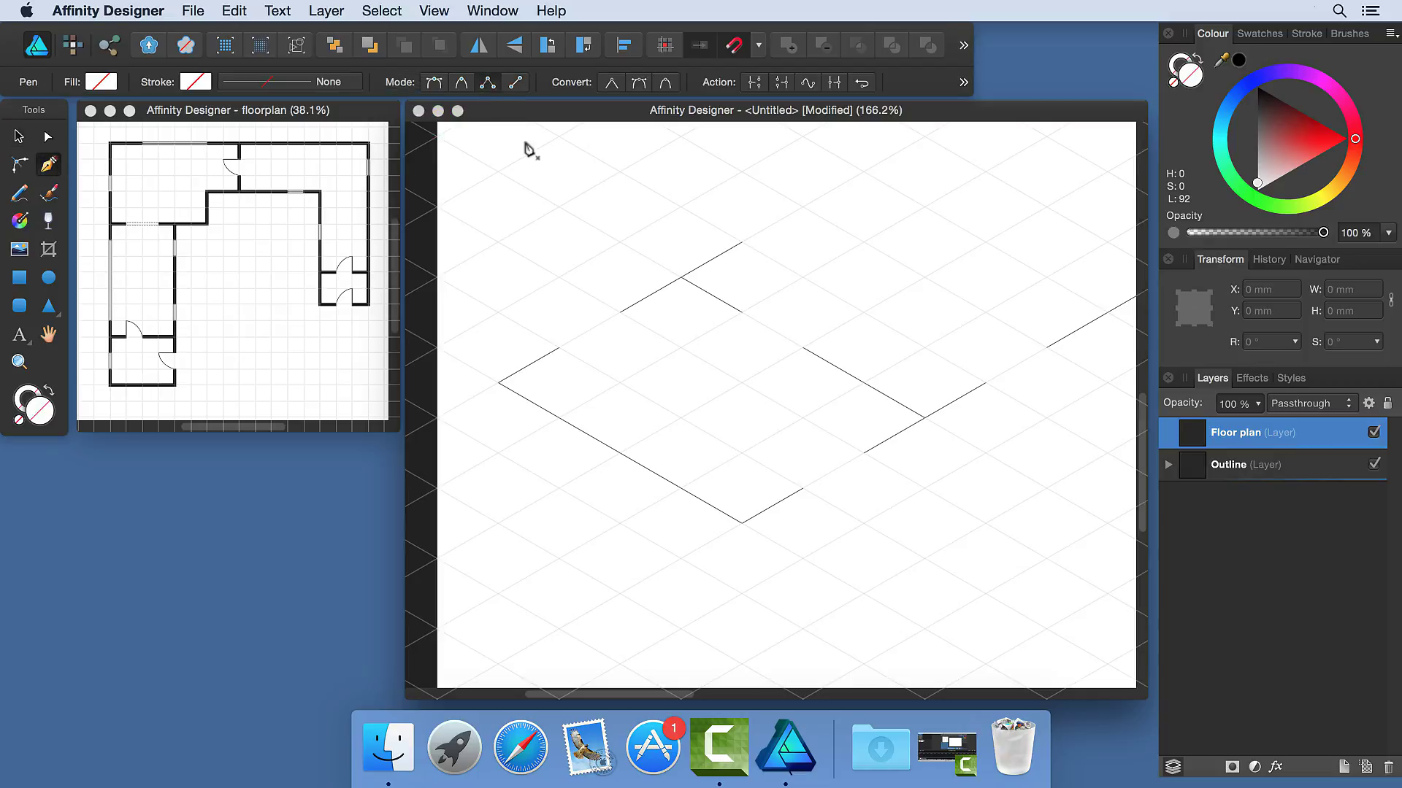
left_click(802, 487)
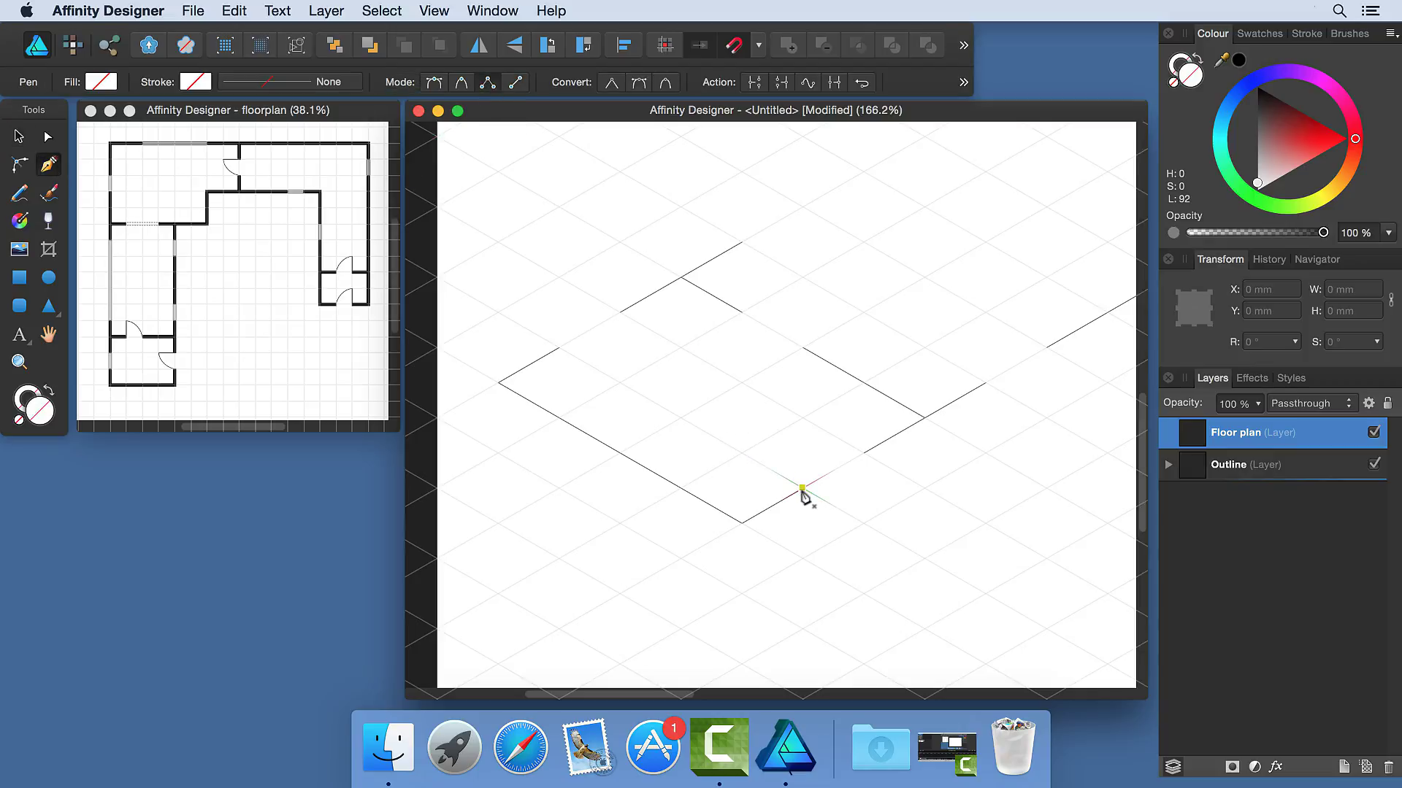
left_click(742, 523)
left_click(498, 382)
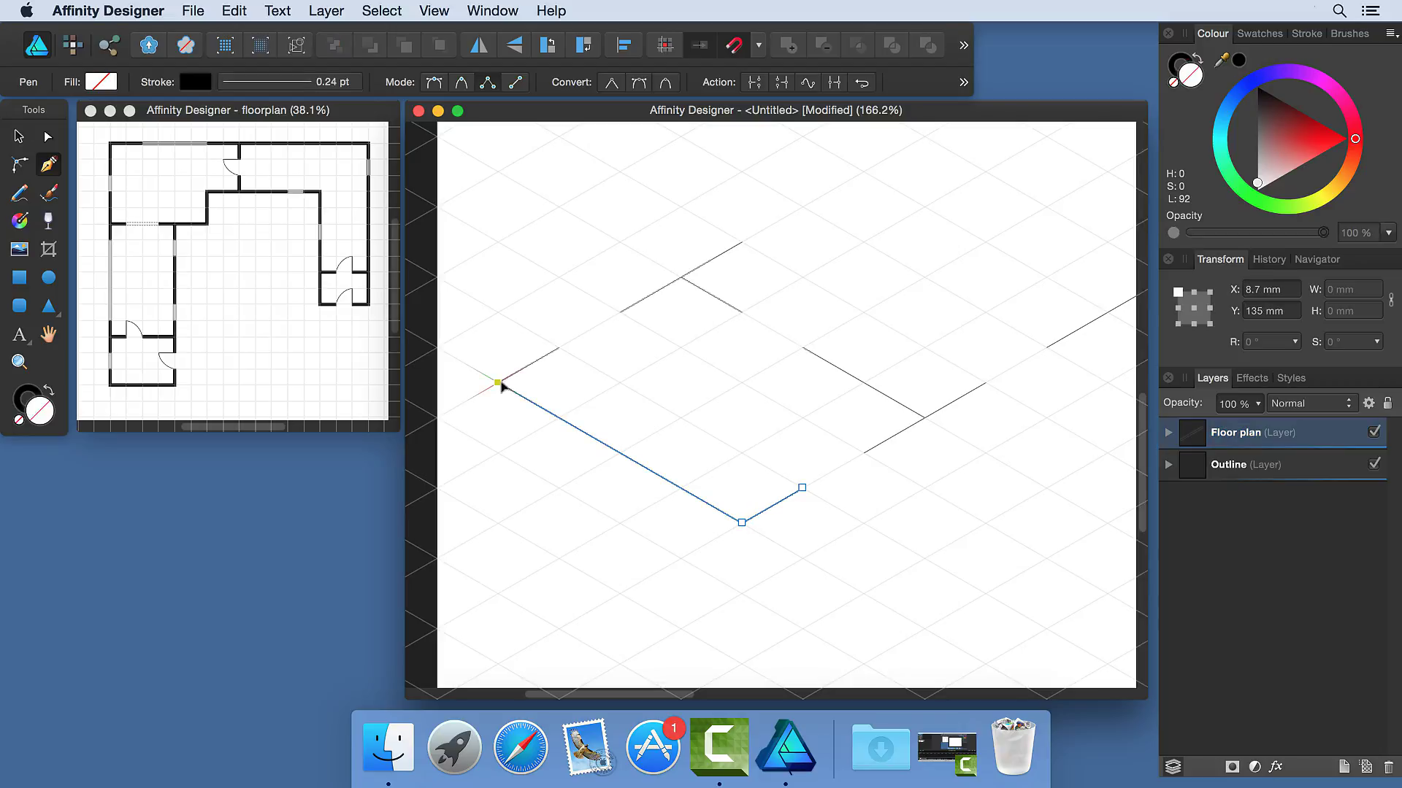
left_click(558, 348)
In the Grid and Axis Manager, set the first axis to 10 divisions.
left_click(434, 12)
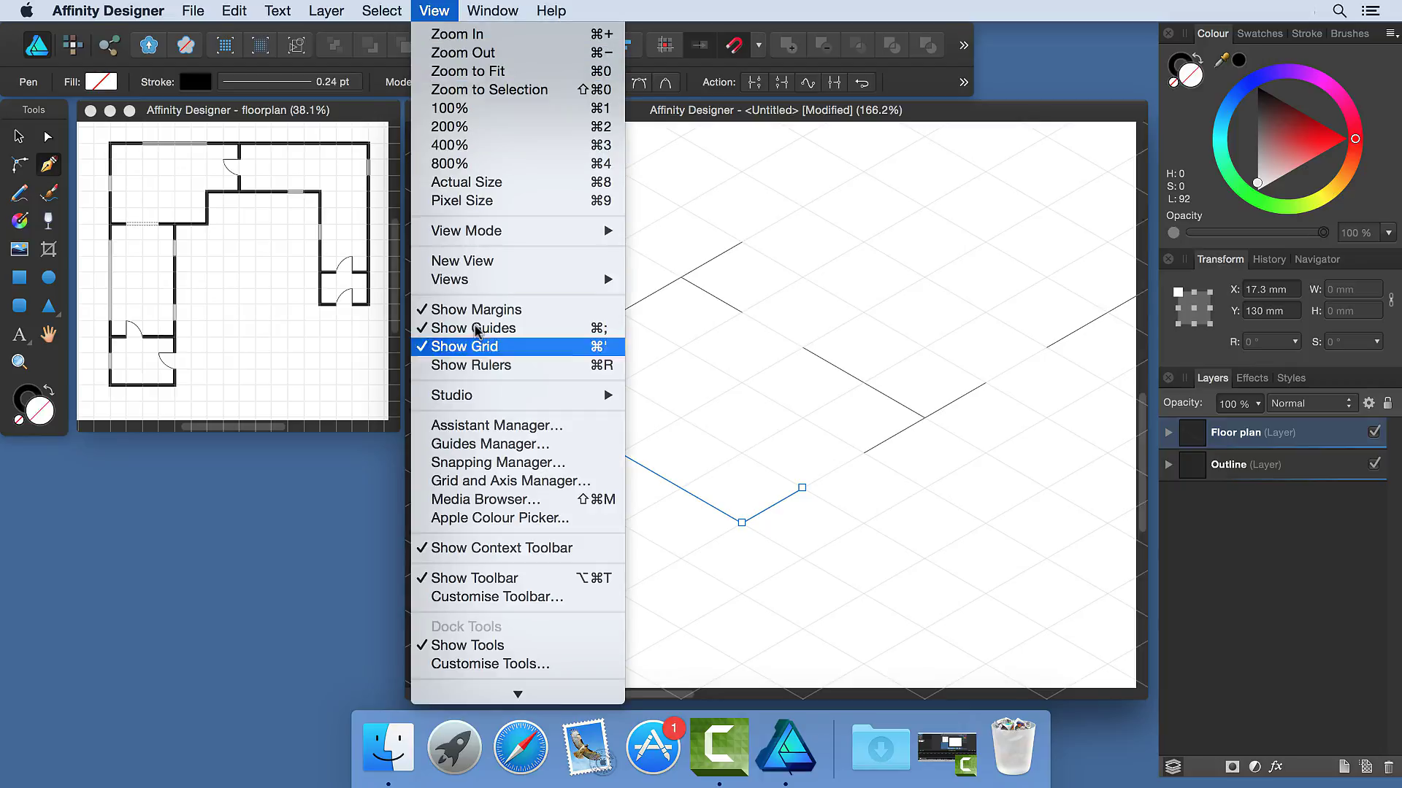
left_click(520, 481)
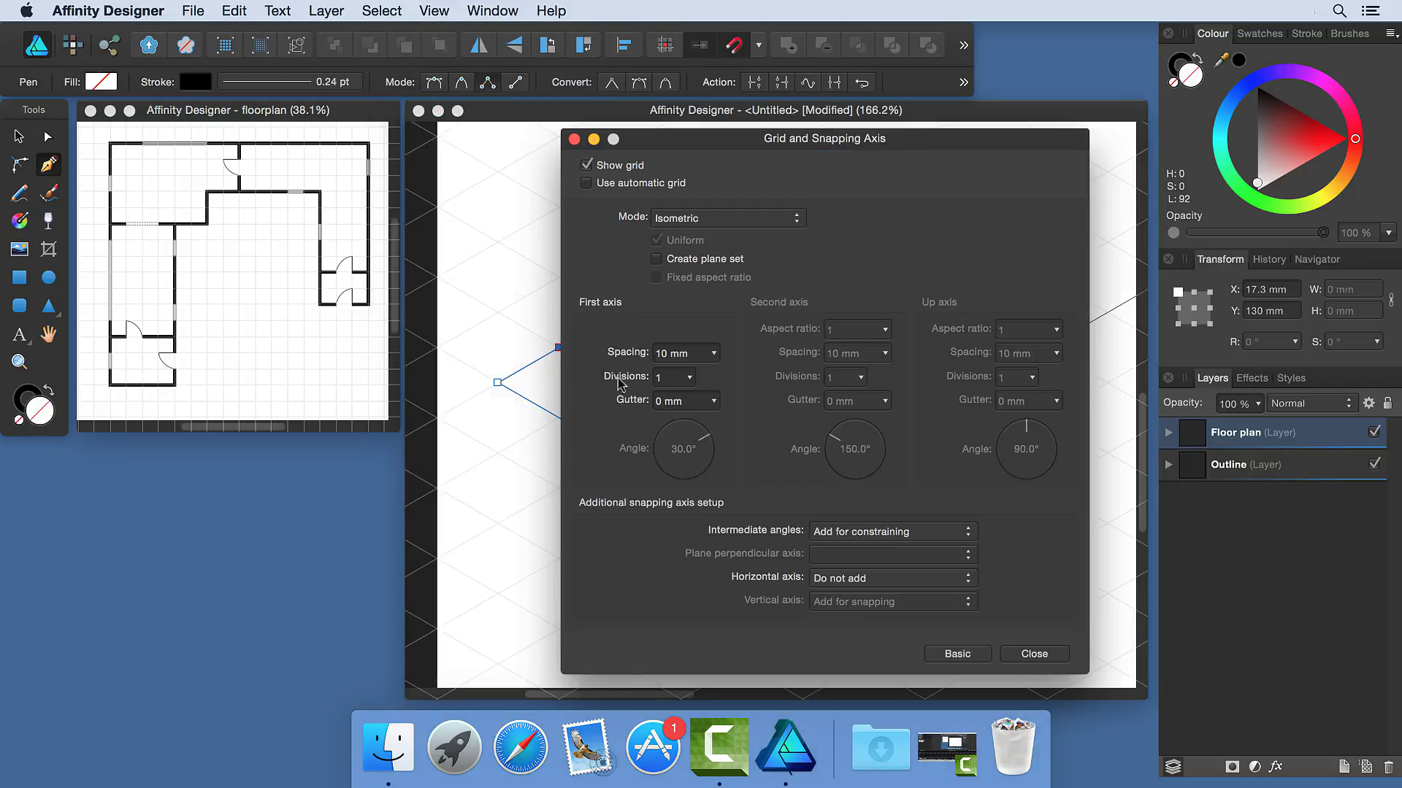
left_click(666, 379)
key("Return")
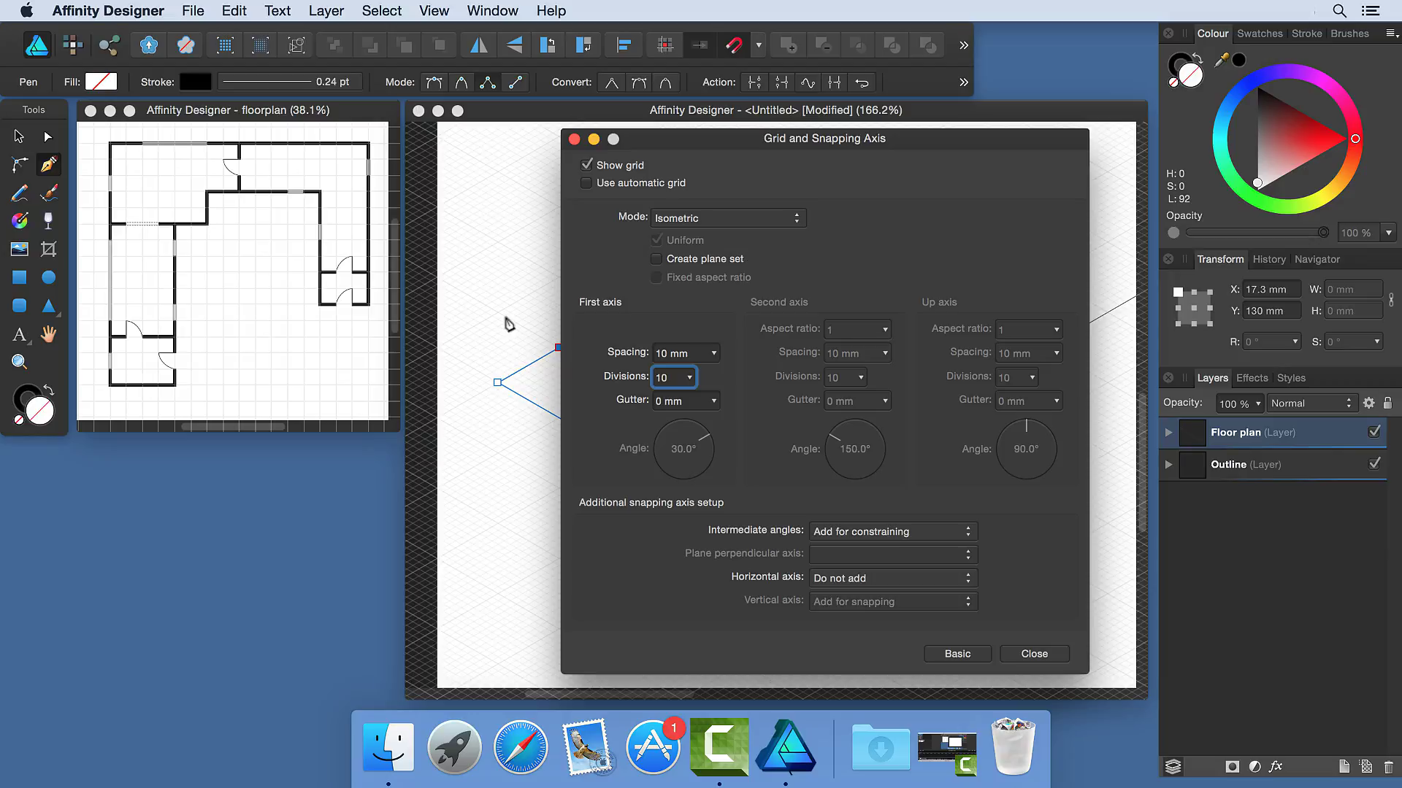
left_click(1033, 653)
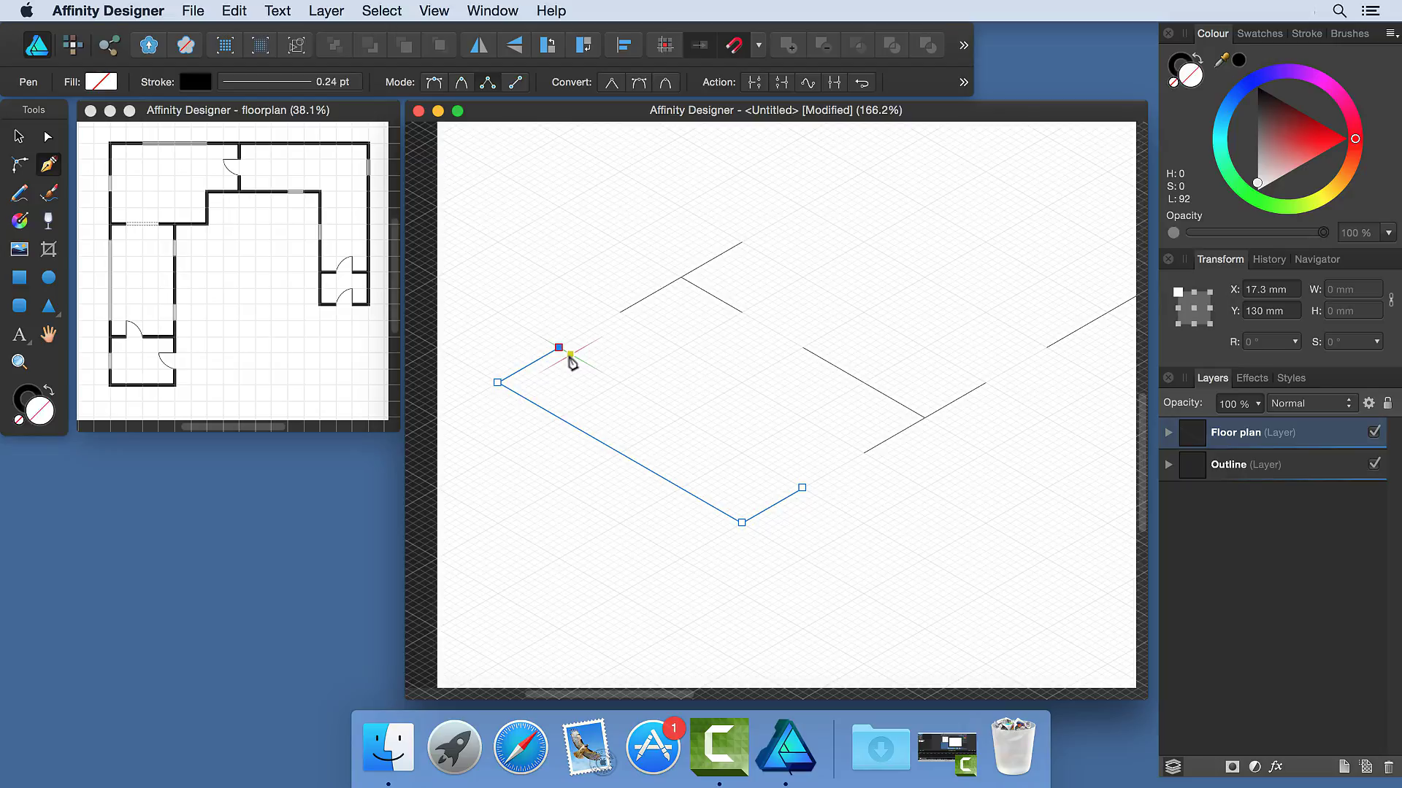
Give the left wall its thickness and close it as a double-line outline.
left_click(570, 355)
left_click(521, 382)
left_click(742, 509)
left_click(791, 481)
left_click(802, 488)
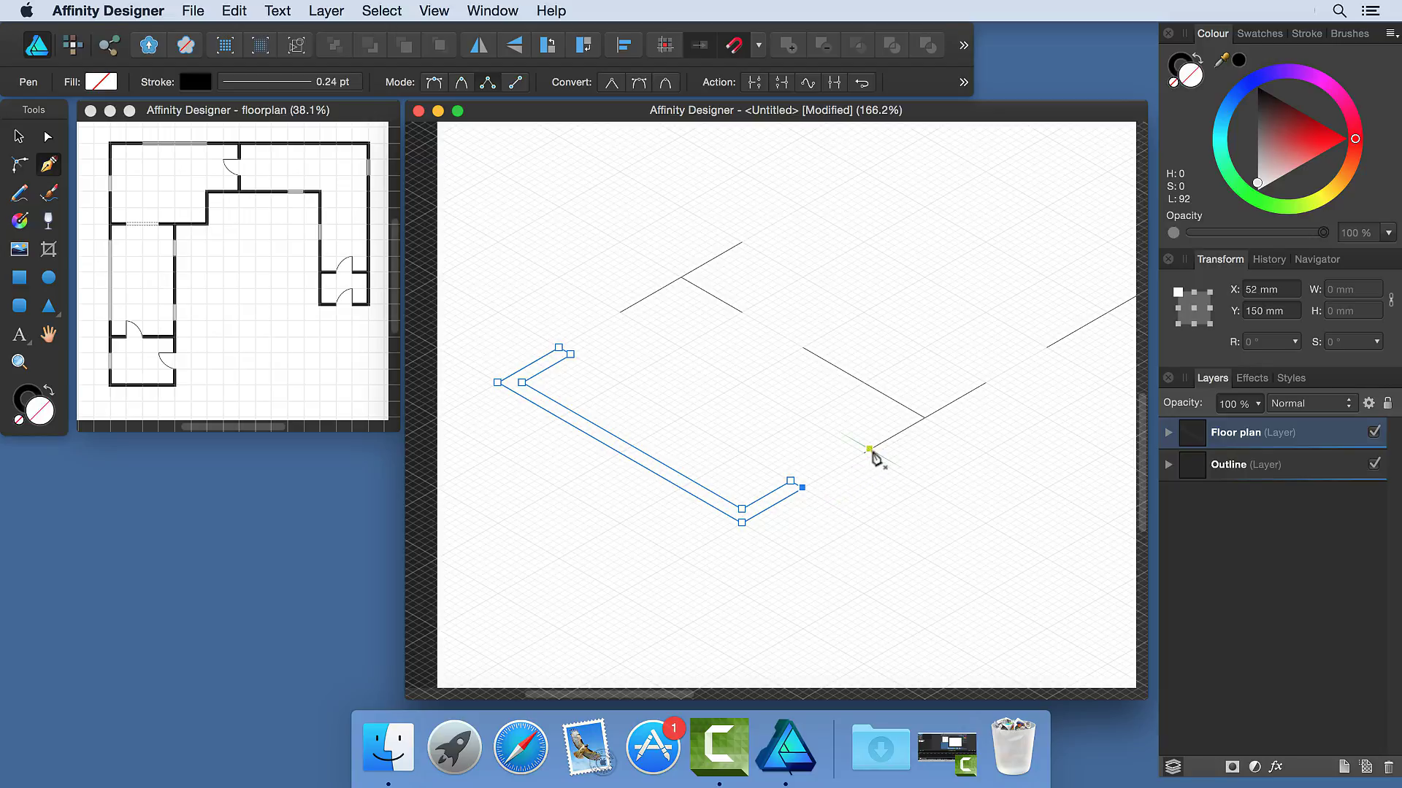
Draw and close a T-shaped wall outline to the right, then fit the page.
left_click(864, 454)
left_click(985, 384)
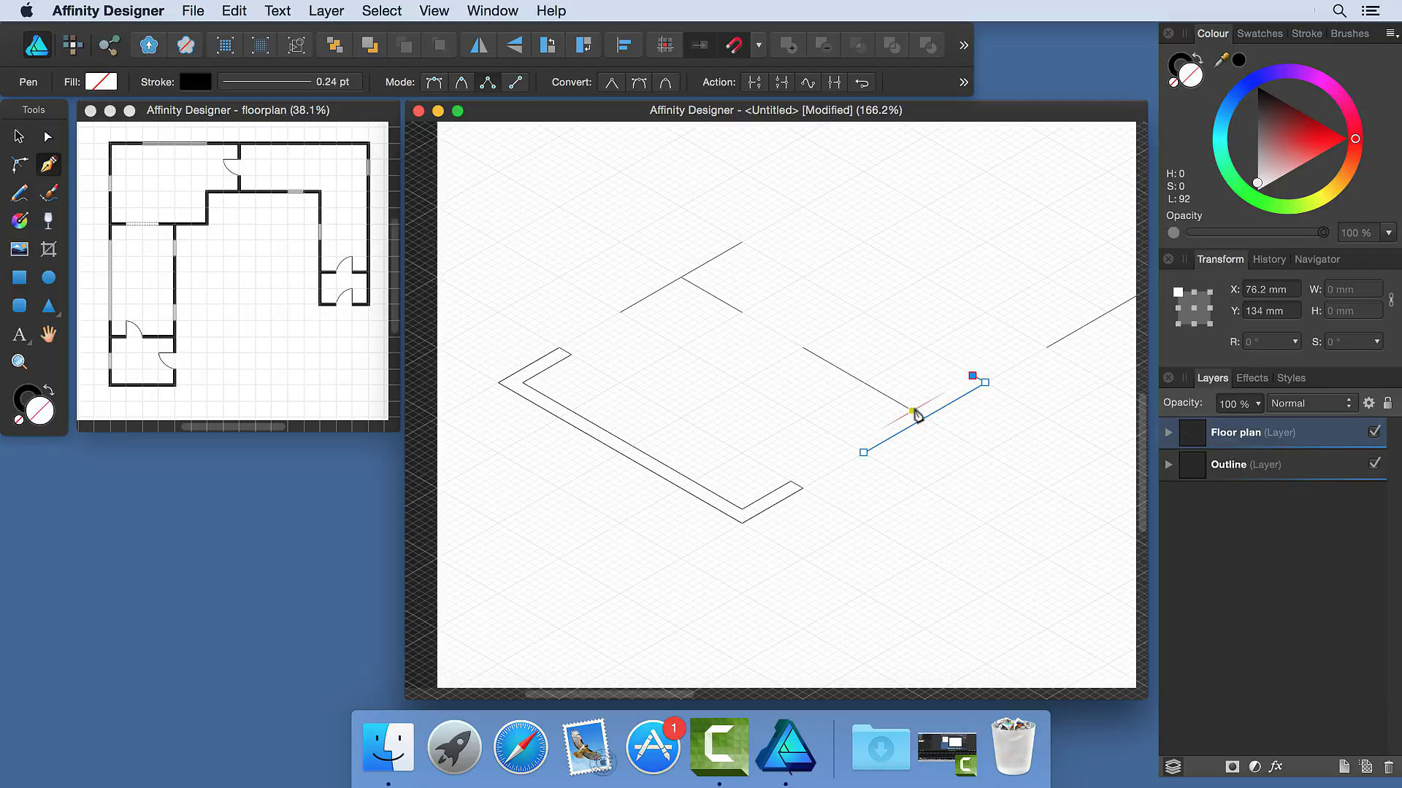
left_click(918, 407)
left_click(807, 345)
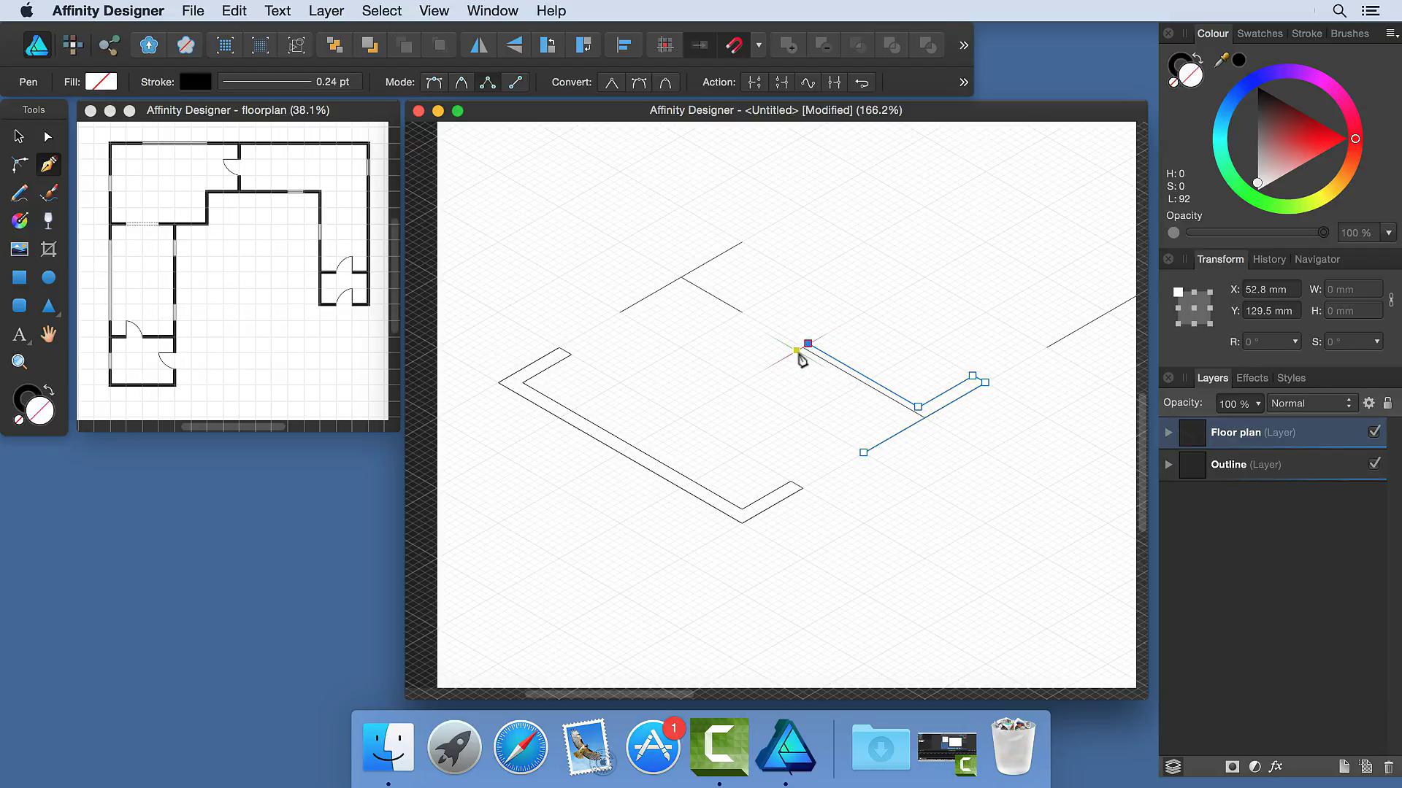
left_click(796, 351)
left_click(906, 414)
left_click(851, 445)
left_click(863, 452)
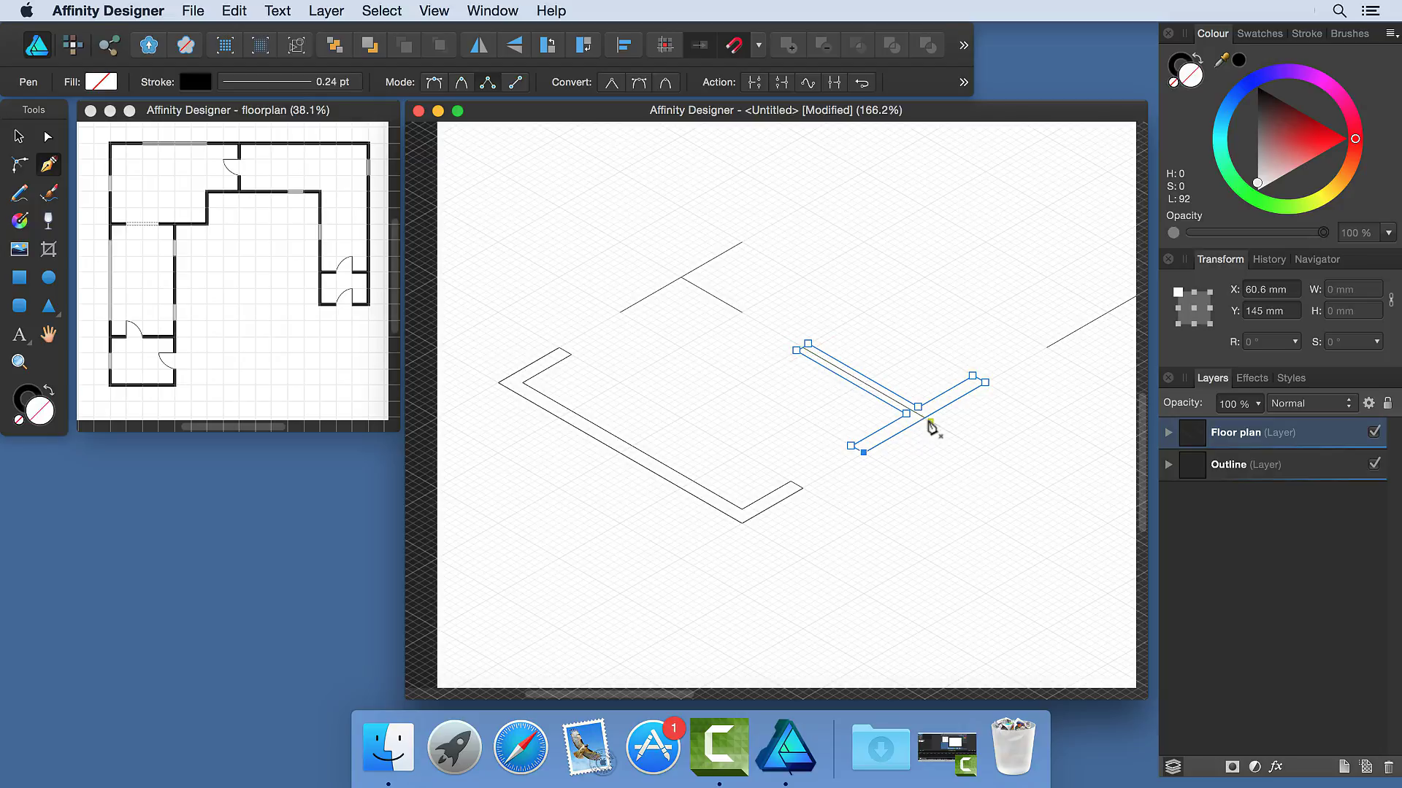
key("super+0")
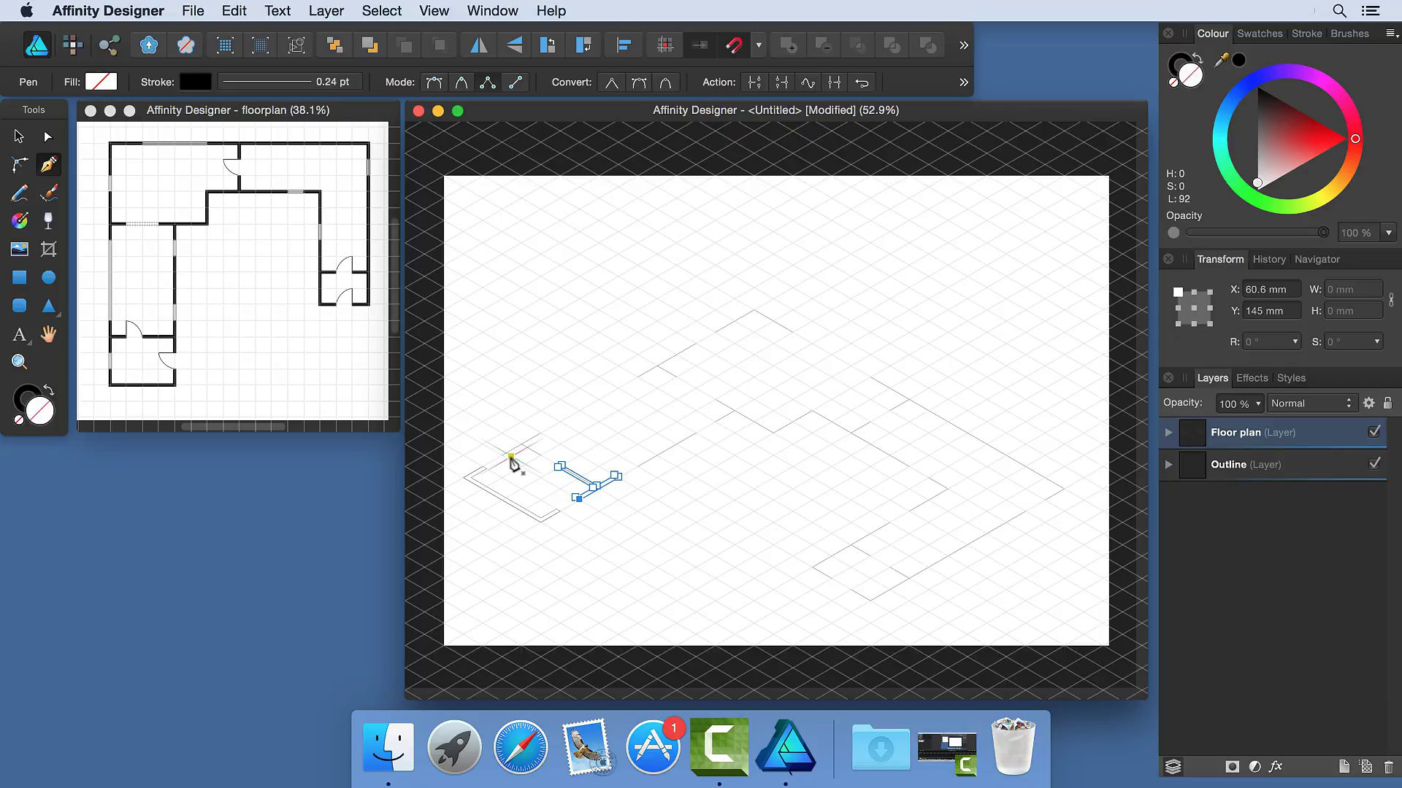
Place nodes around the upper wall junction, then undo the last node and reposition the view.
scroll(511, 463, "up", 10)
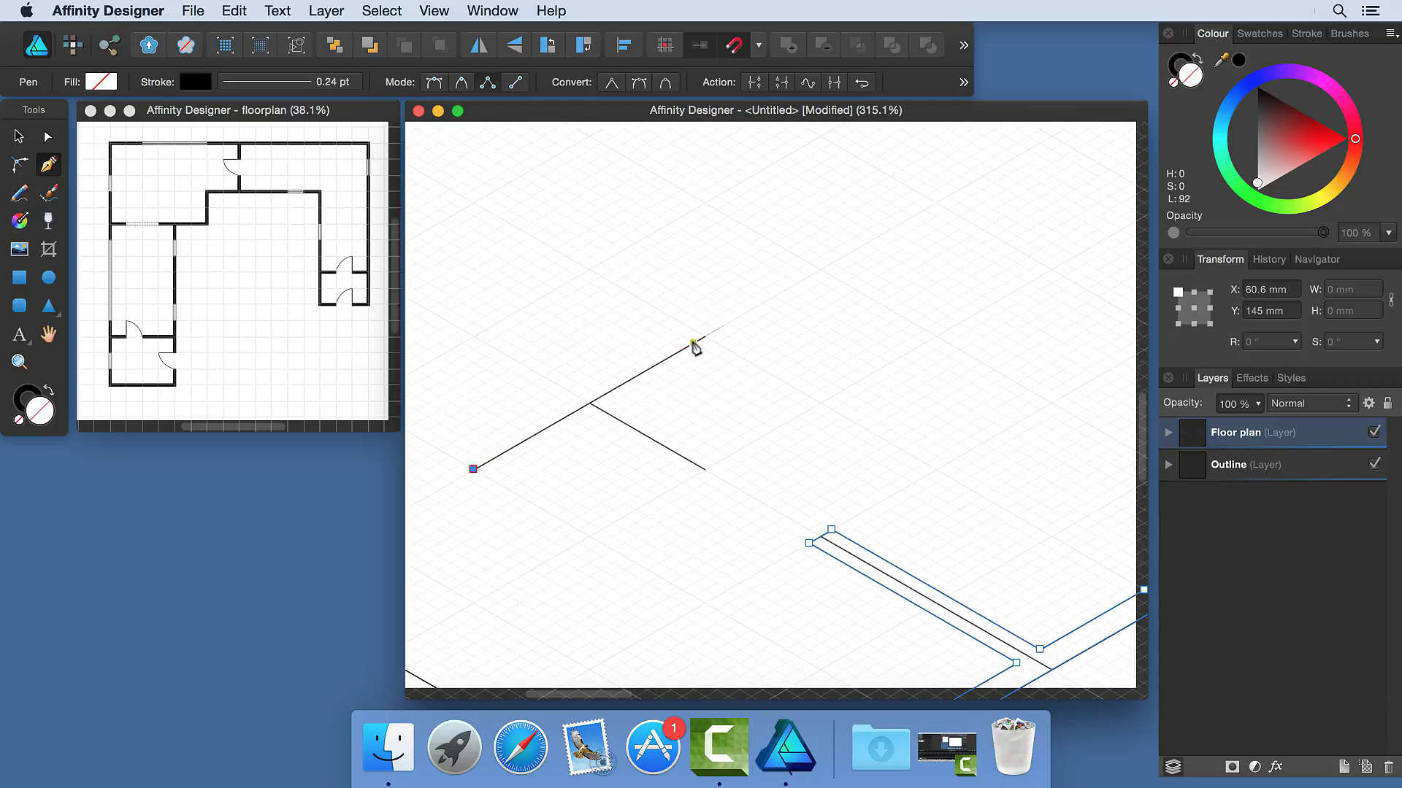
left_click(704, 336)
left_click(728, 349)
left_click(624, 410)
left_click(716, 462)
left_click(693, 475)
left_click(600, 422)
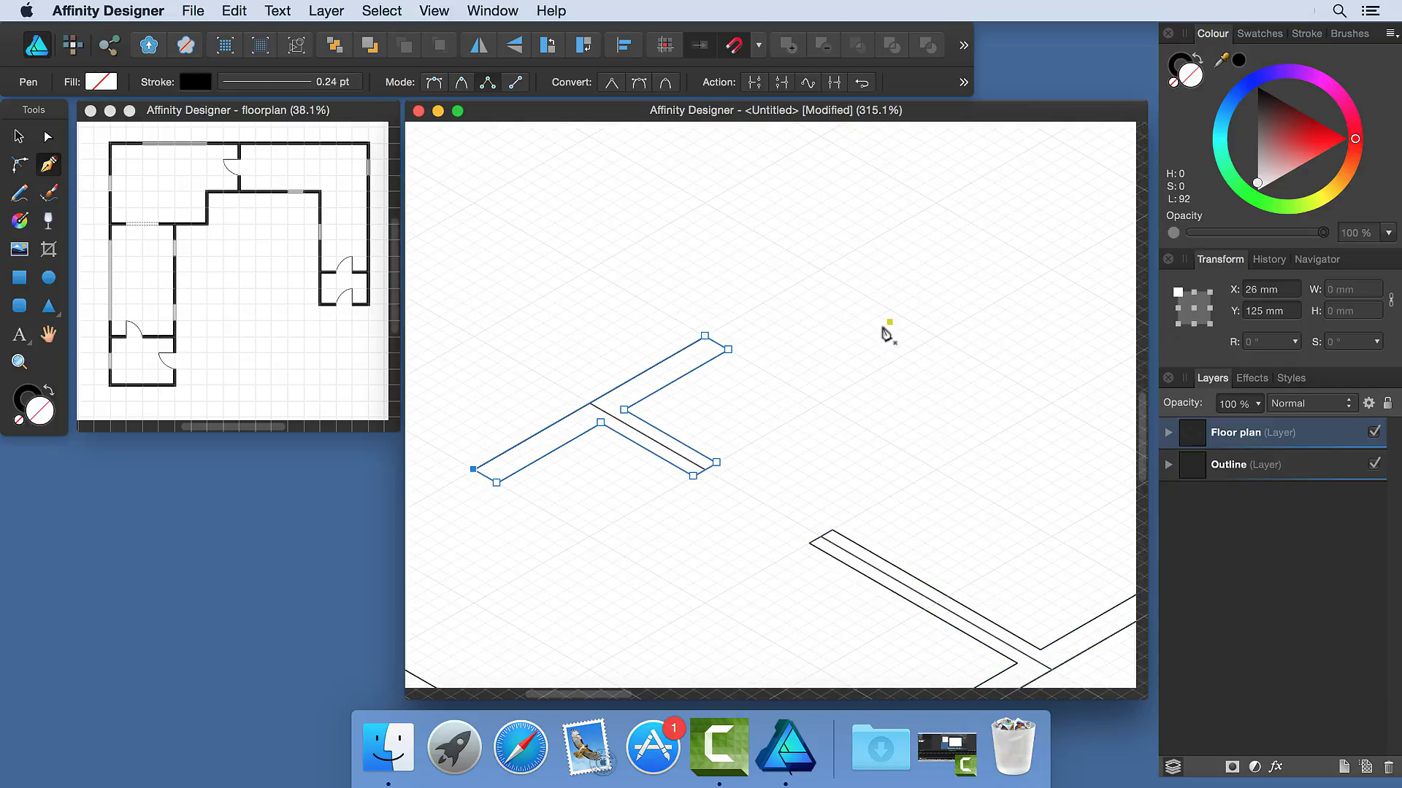
key("super+z")
scroll(885, 322, "left", 5)
left_click(666, 313)
scroll(688, 316, "right", 6)
Trace and close a T-shaped wall outline along the upper sketch line.
left_click(745, 289)
left_click(767, 303)
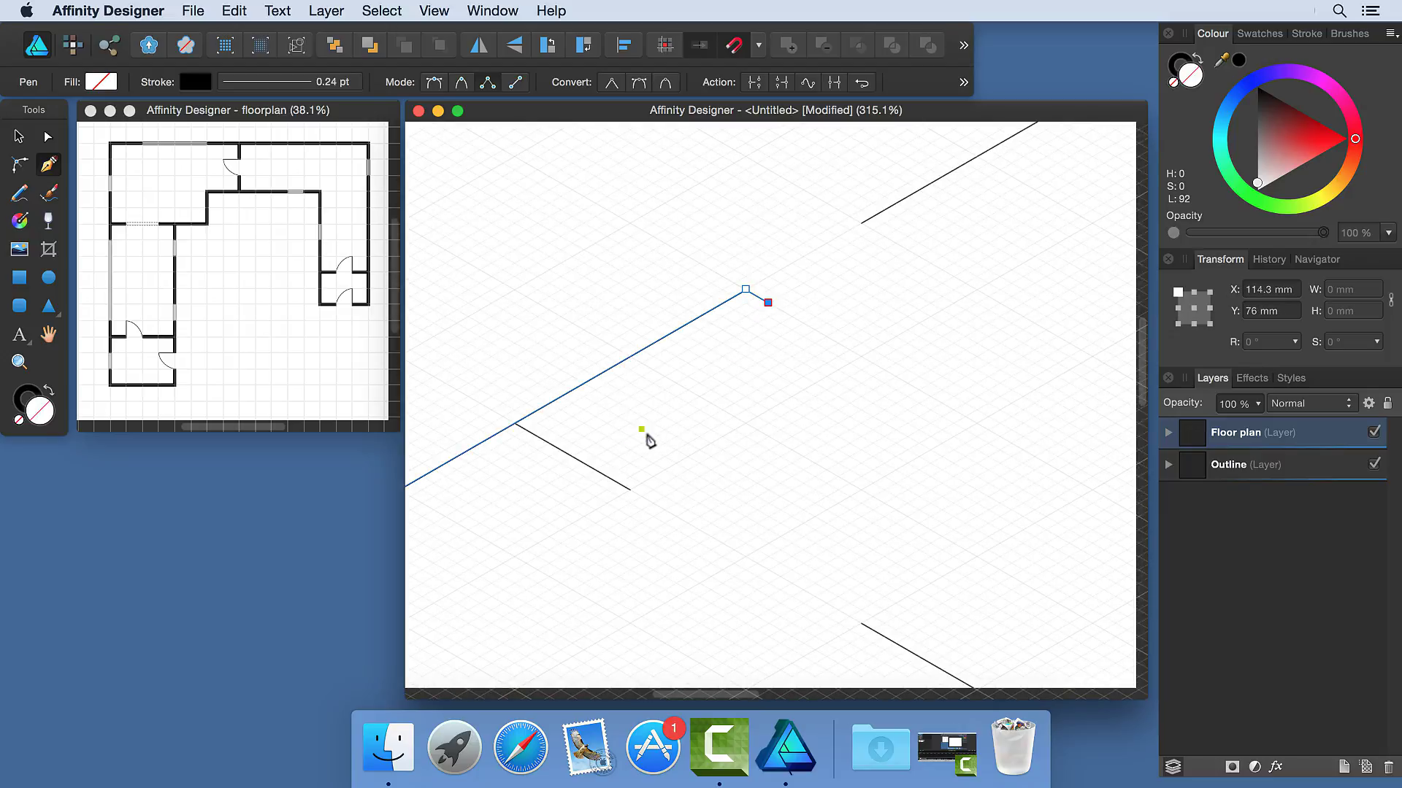
scroll(613, 445, "down", 3)
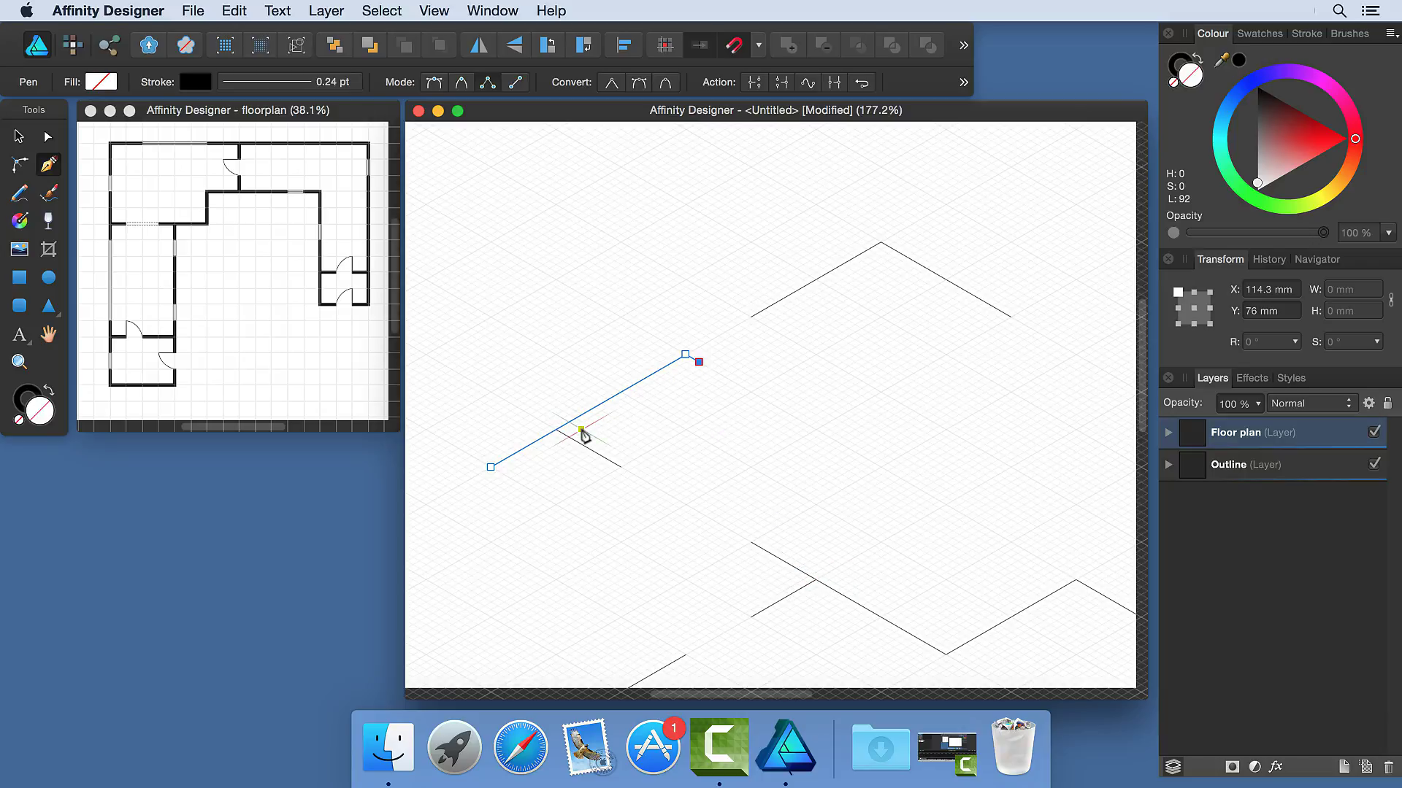
left_click(581, 430)
left_click(633, 459)
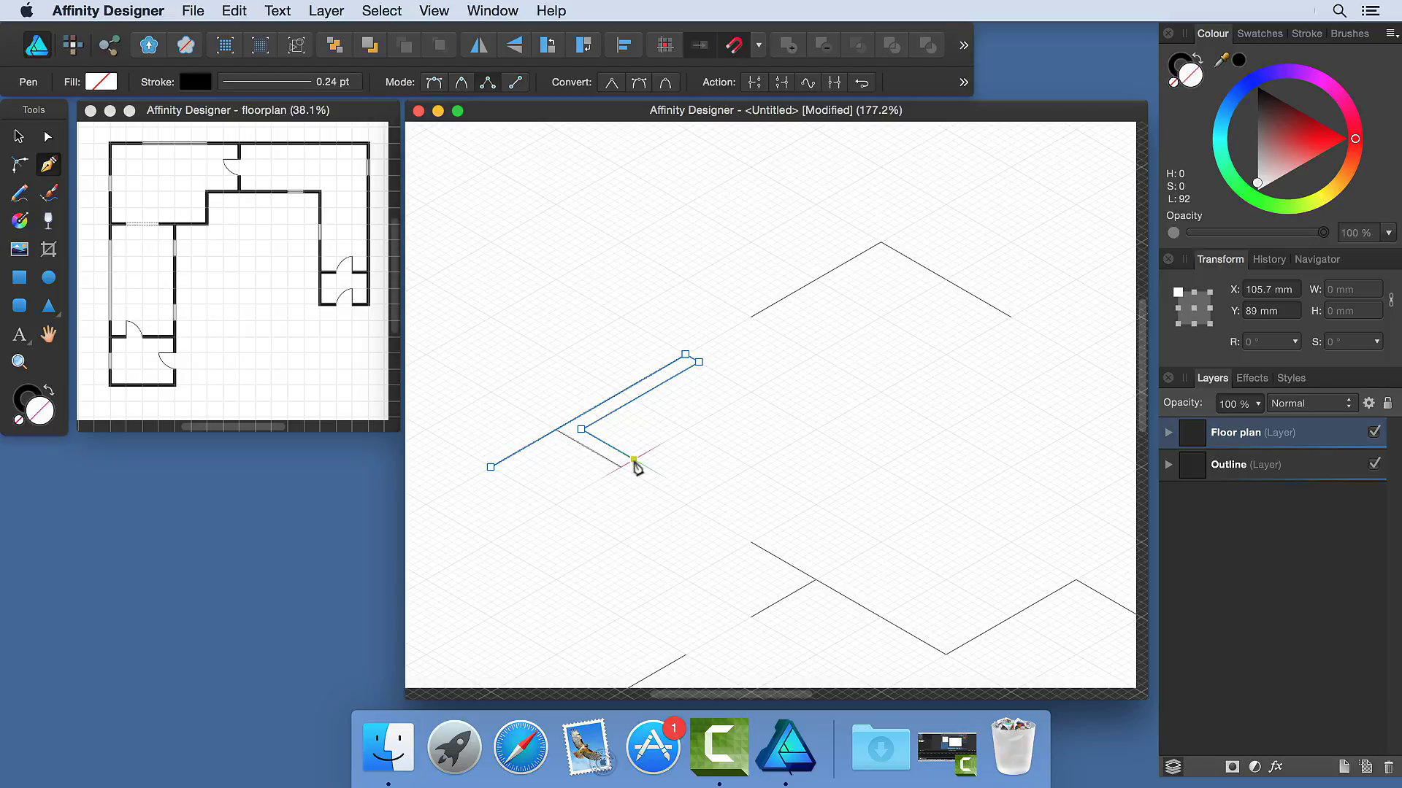
left_click(619, 467)
left_click(568, 436)
left_click(503, 474)
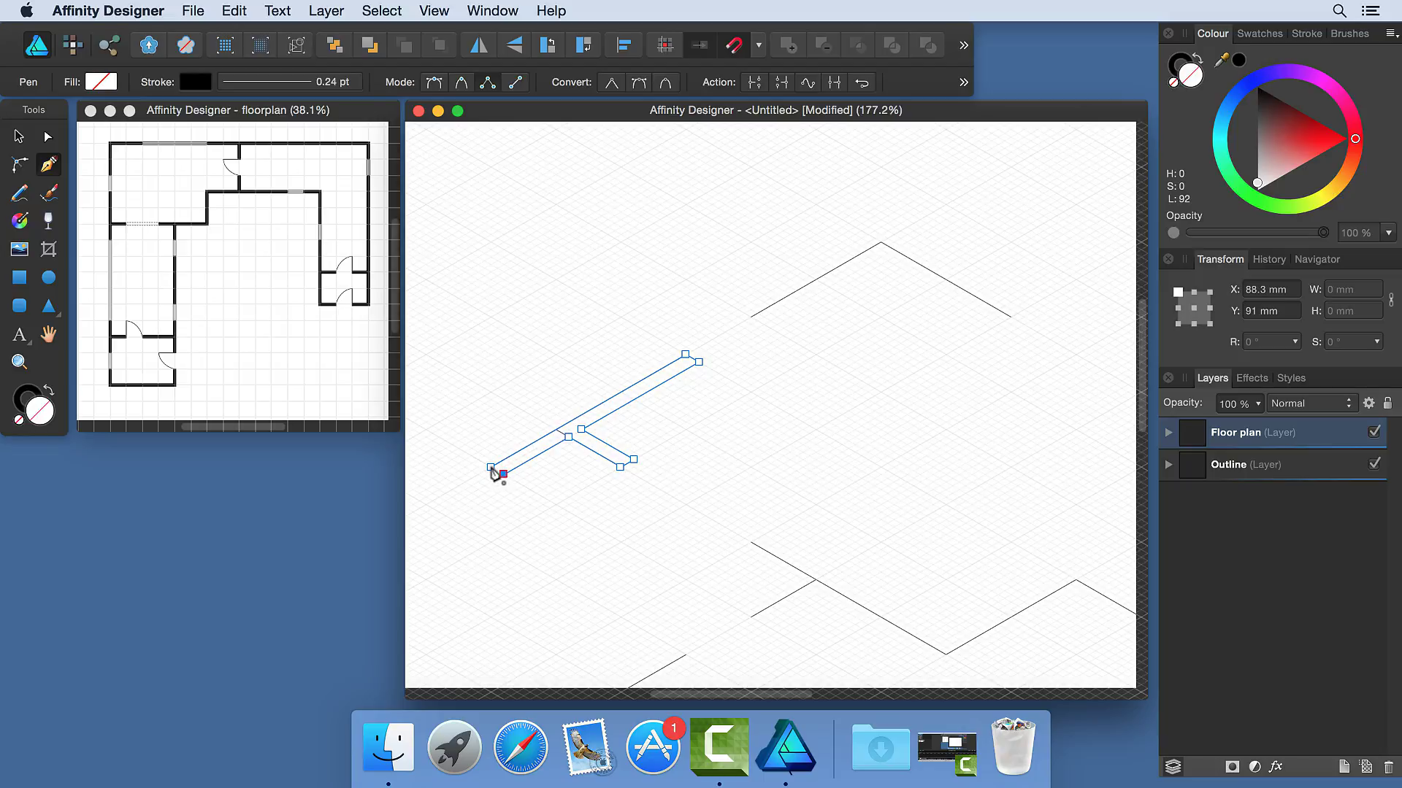
left_click(491, 467)
scroll(569, 475, "down", 1)
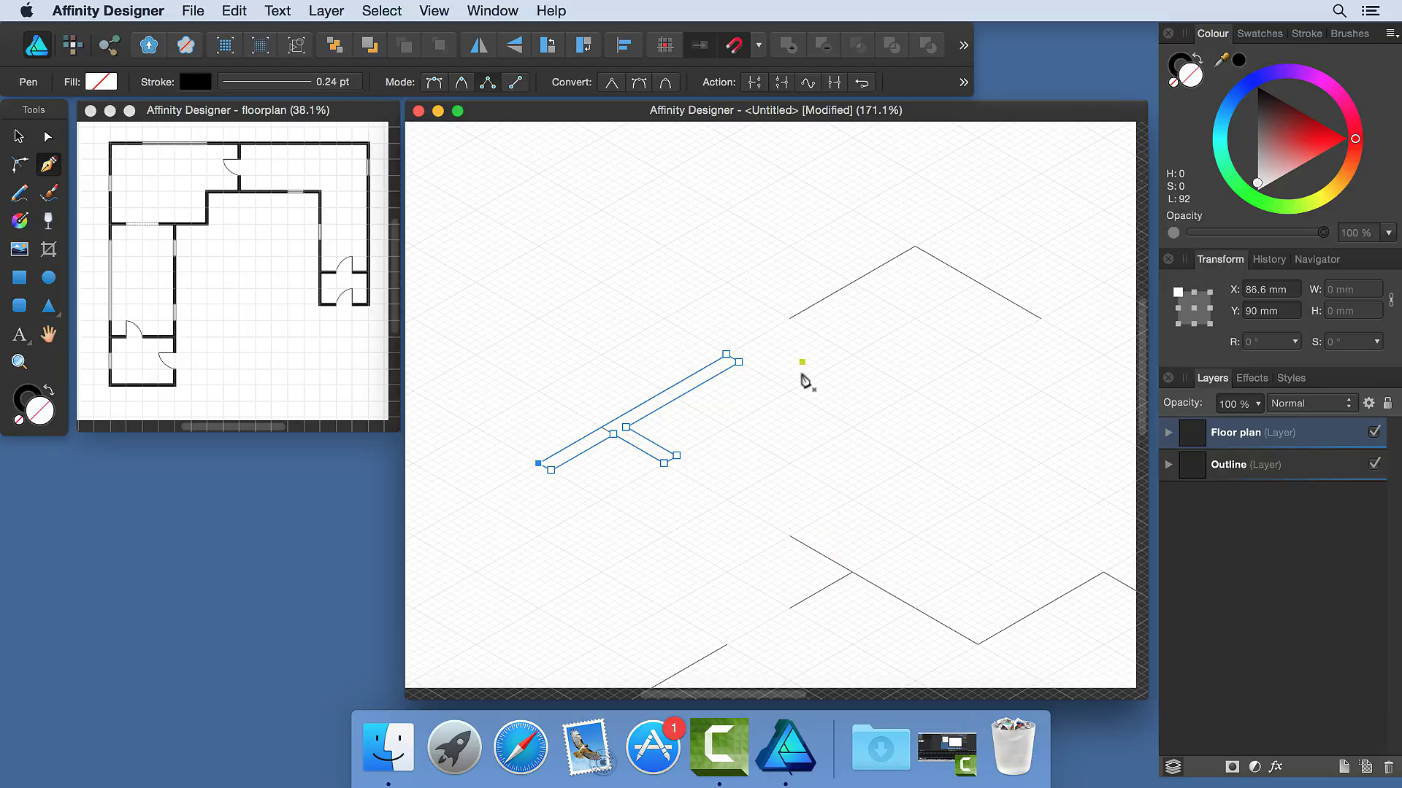
Start a new wall path at the outline corner, placing nodes to the wall's far end.
left_click(789, 317)
left_click(915, 247)
left_click(1037, 316)
scroll(803, 324, "down", 3)
scroll(803, 324, "right", 10)
left_click(792, 329)
left_click(804, 322)
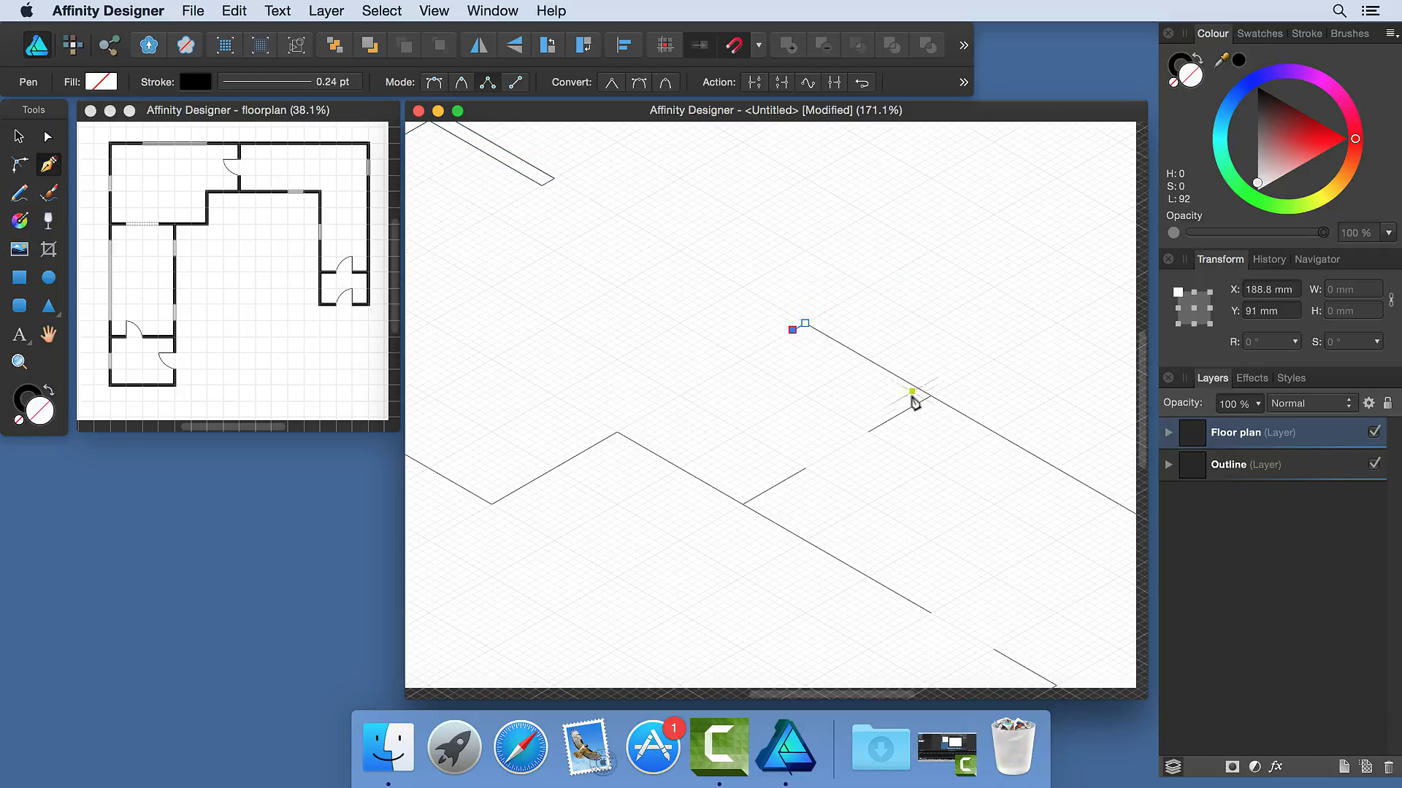
left_click(910, 397)
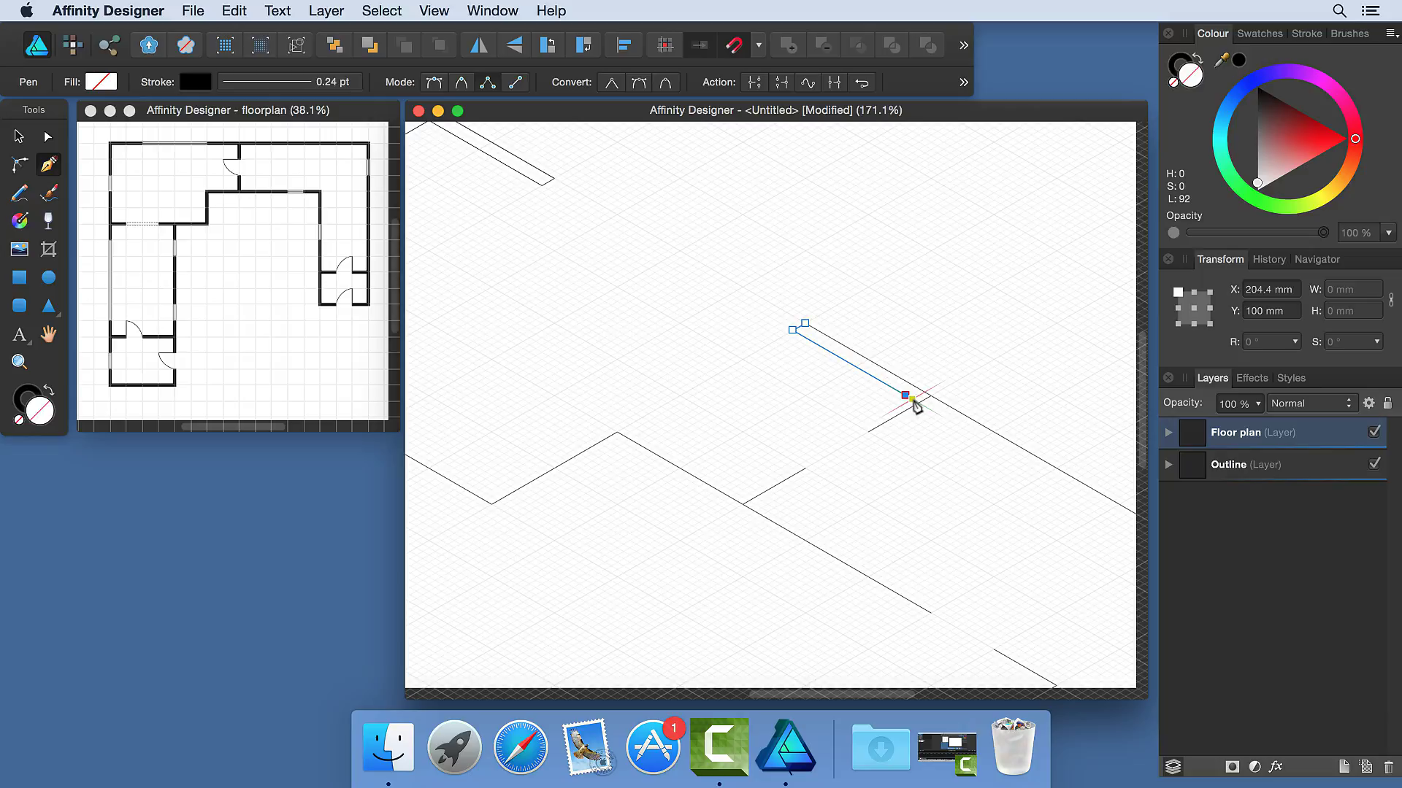
Shift the end node onto the wall corner and add corners running along the opposite wall line.
scroll(912, 408, "up", 6)
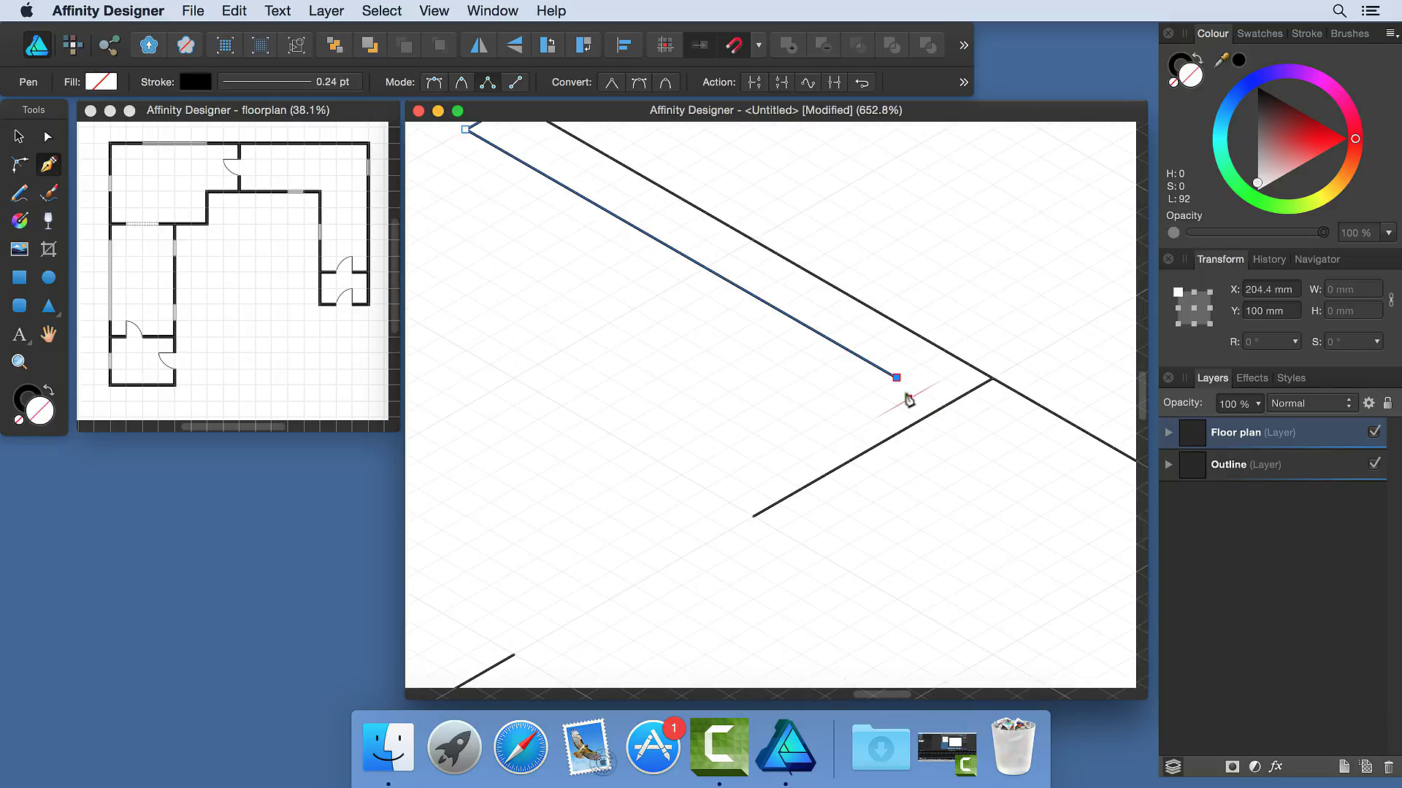
key("super")
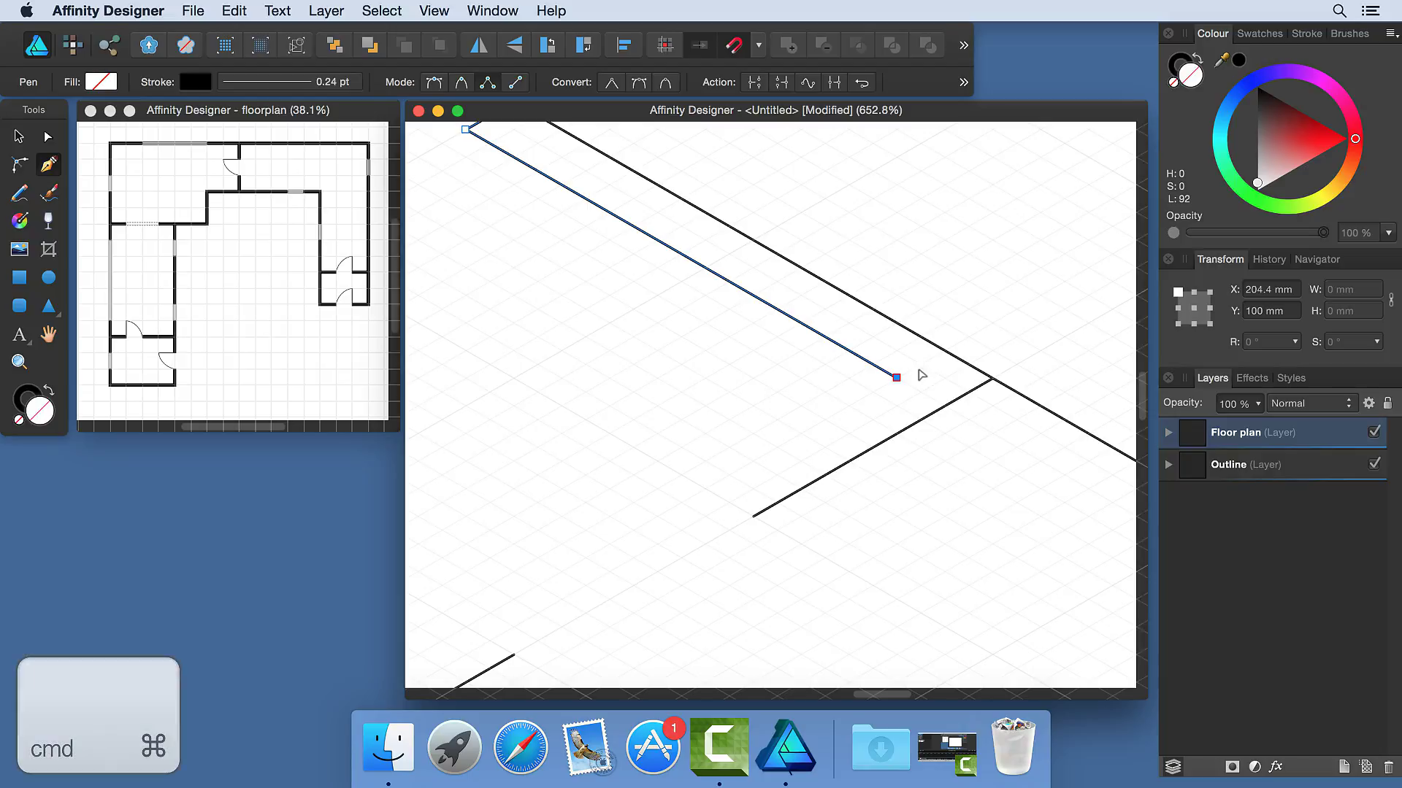
left_click_drag(897, 380, 920, 394)
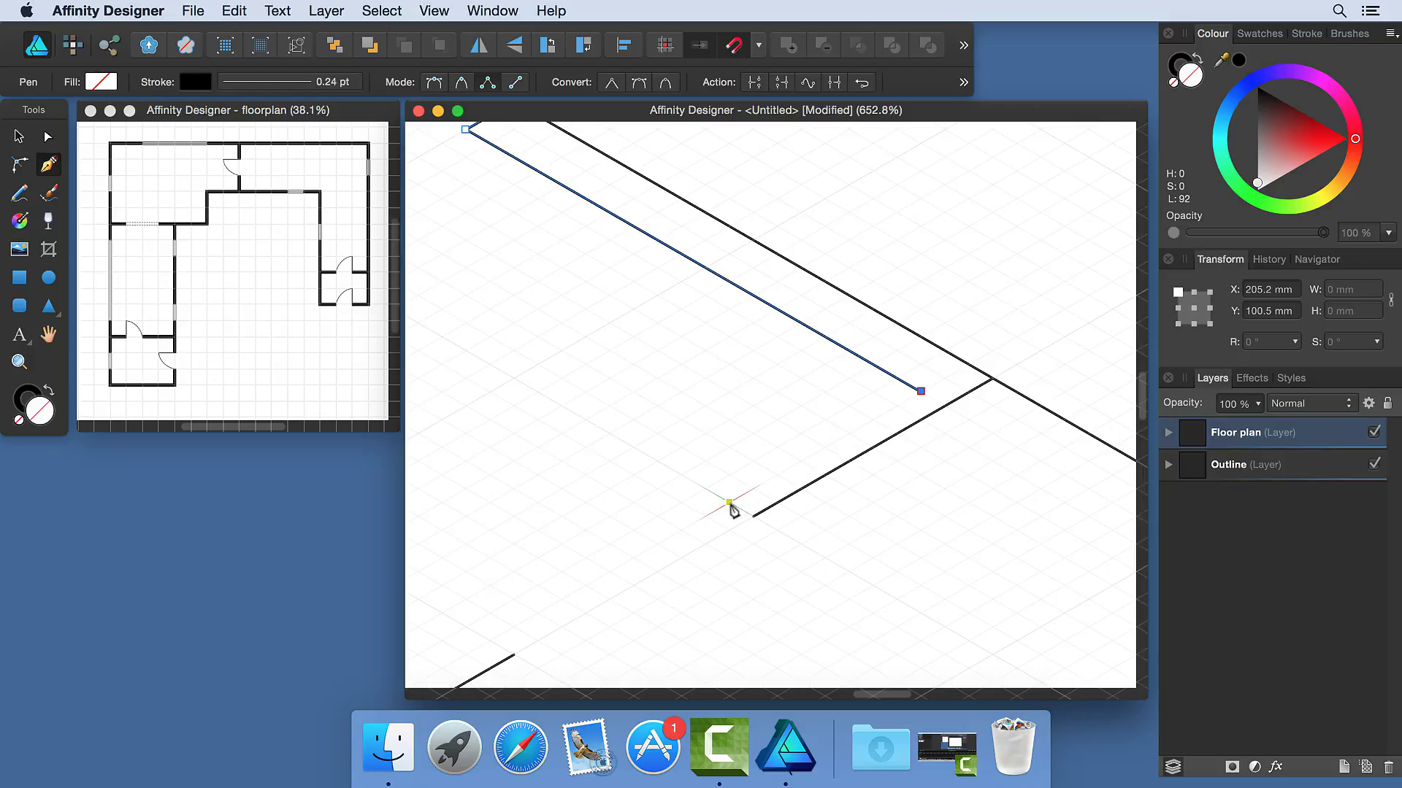
left_click(730, 502)
left_click(776, 528)
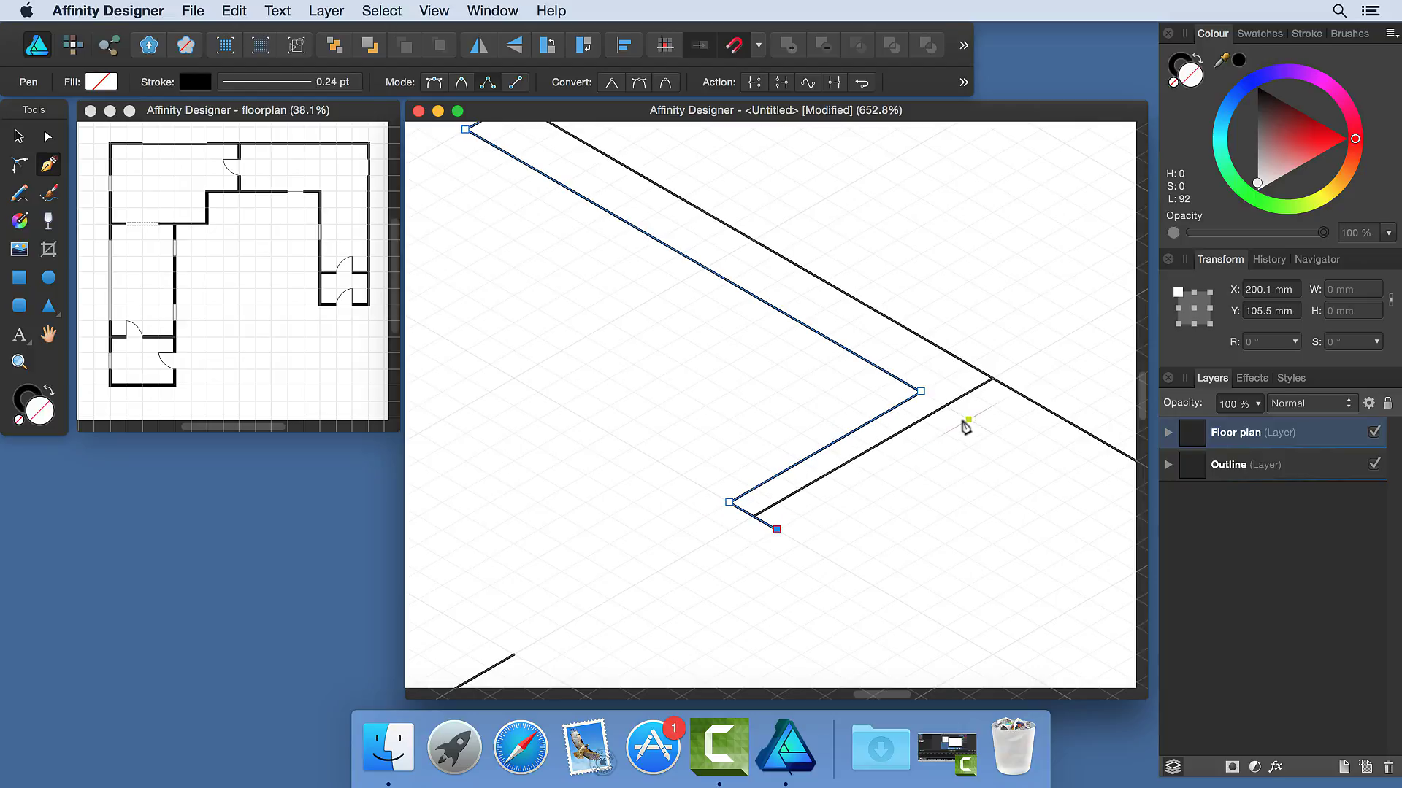
left_click(968, 419)
scroll(776, 279, "down", 5)
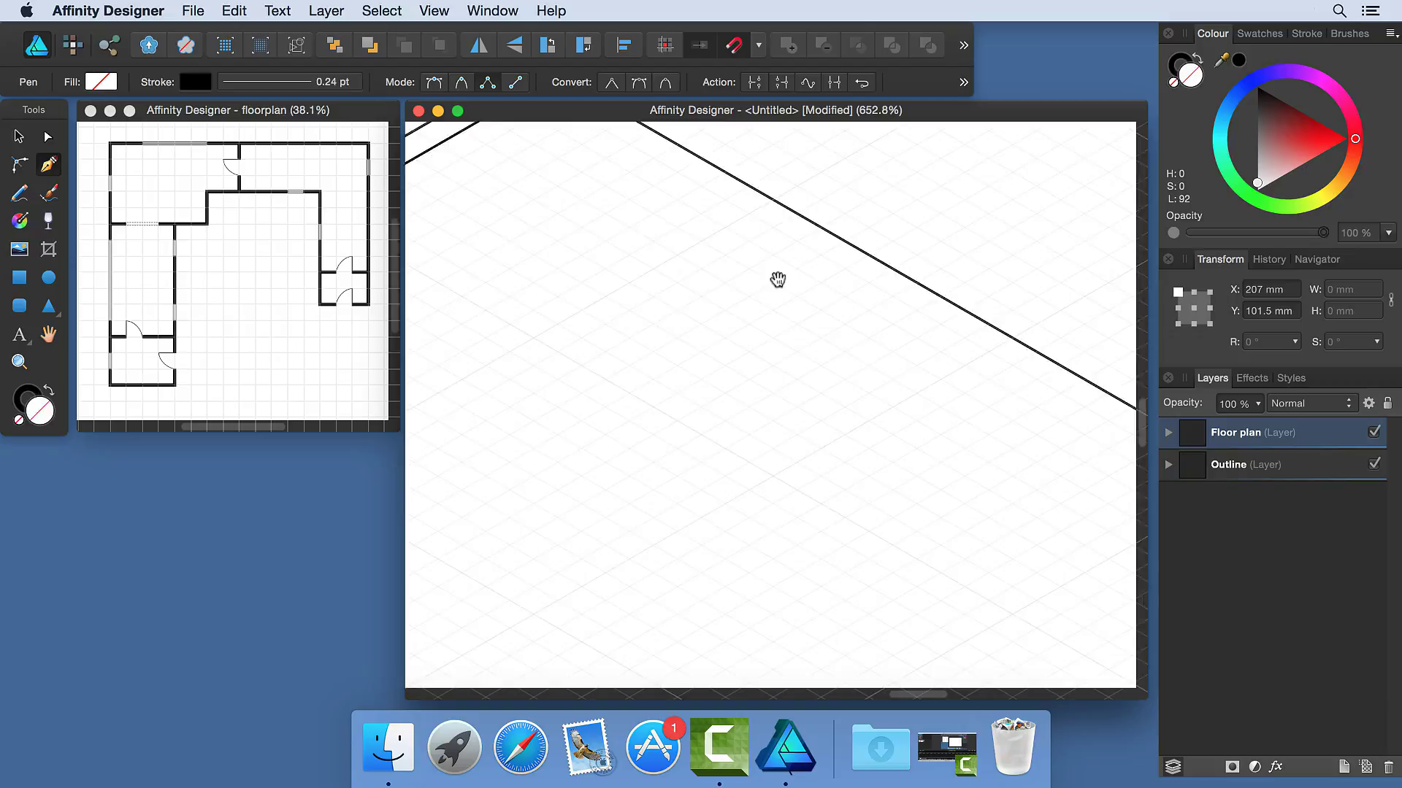
scroll(835, 277, "up", 3)
Extend the outline along the long wall edge and trace and close the short branch wall.
left_click_drag(835, 277, 462, 413)
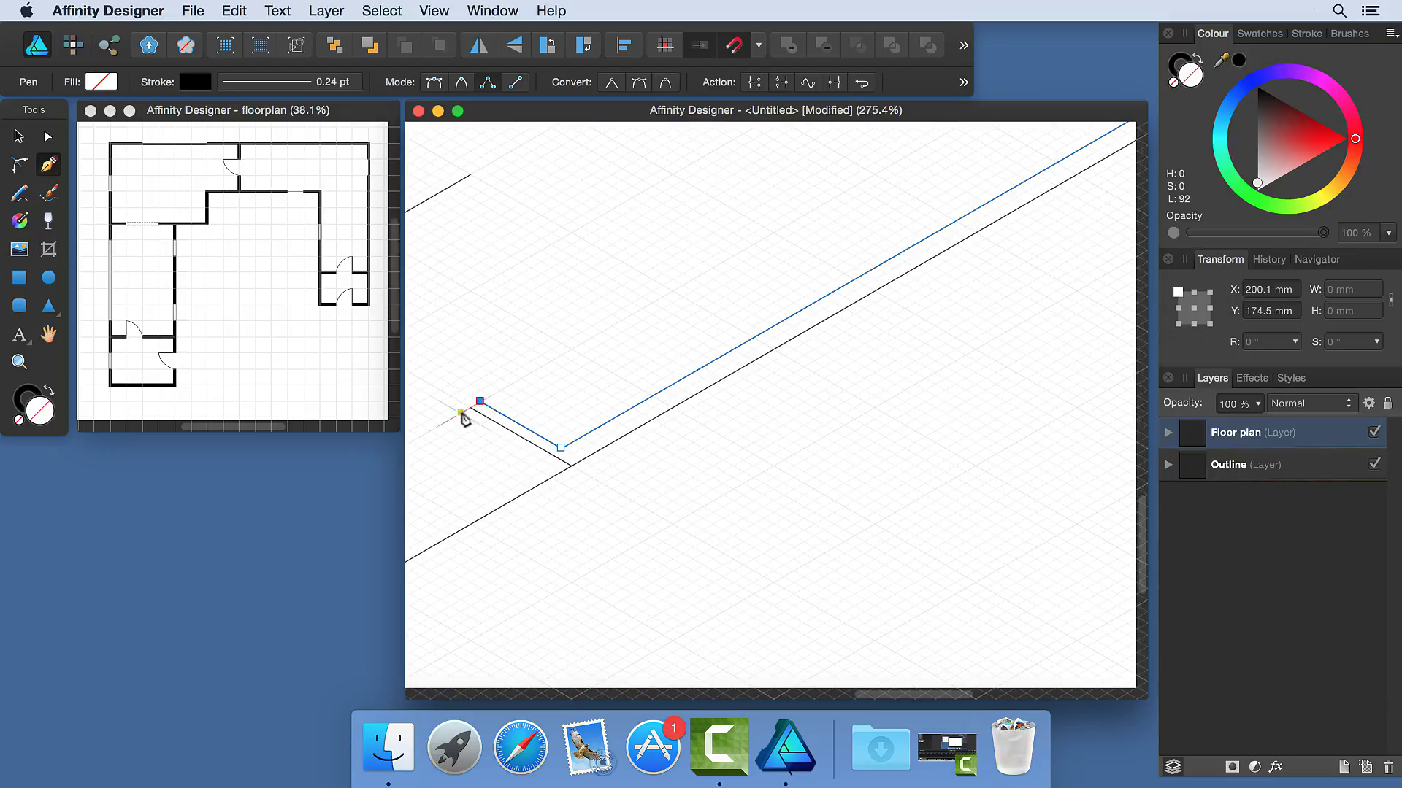
left_click_drag(648, 475, 645, 425)
left_click_drag(532, 585, 635, 576)
left_click_drag(931, 322, 693, 436)
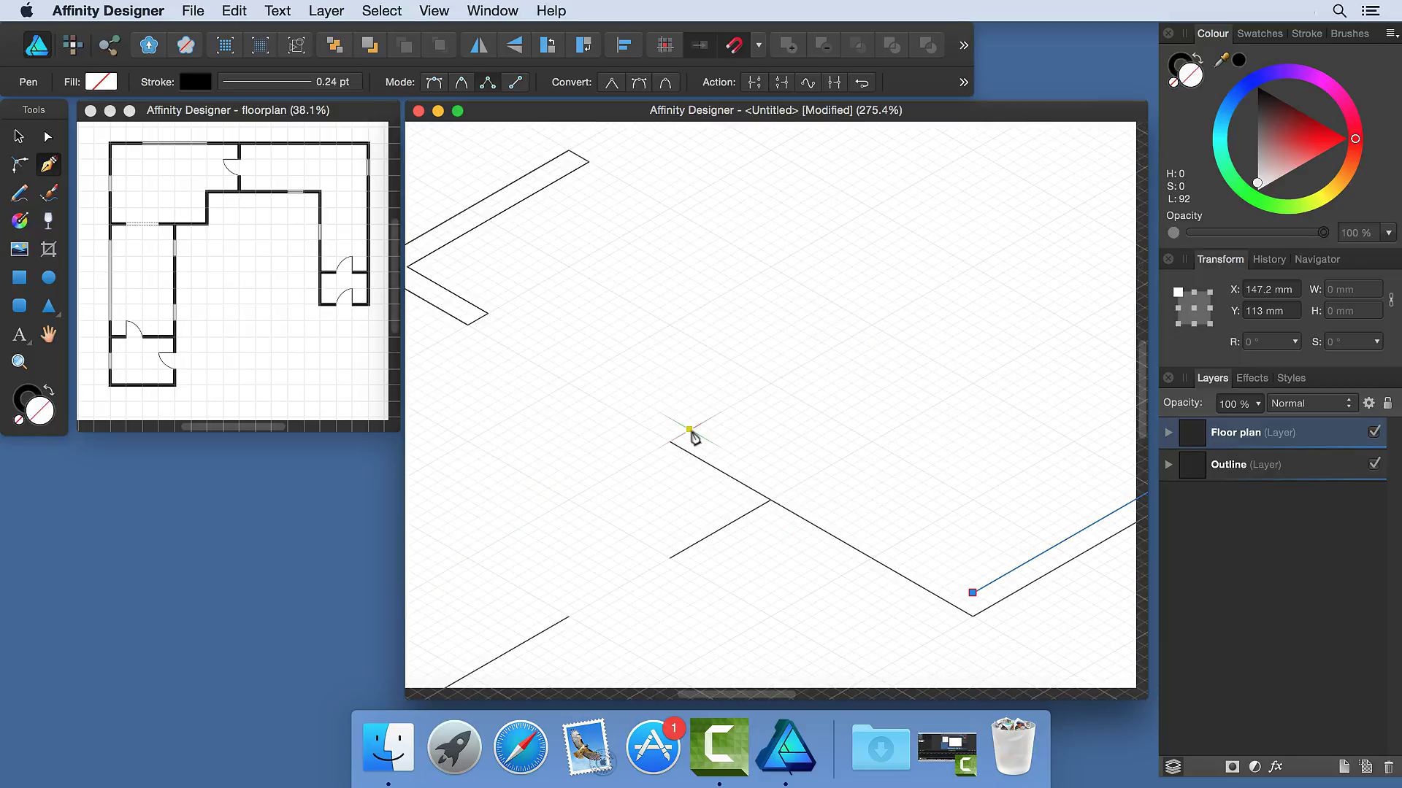
left_click(689, 430)
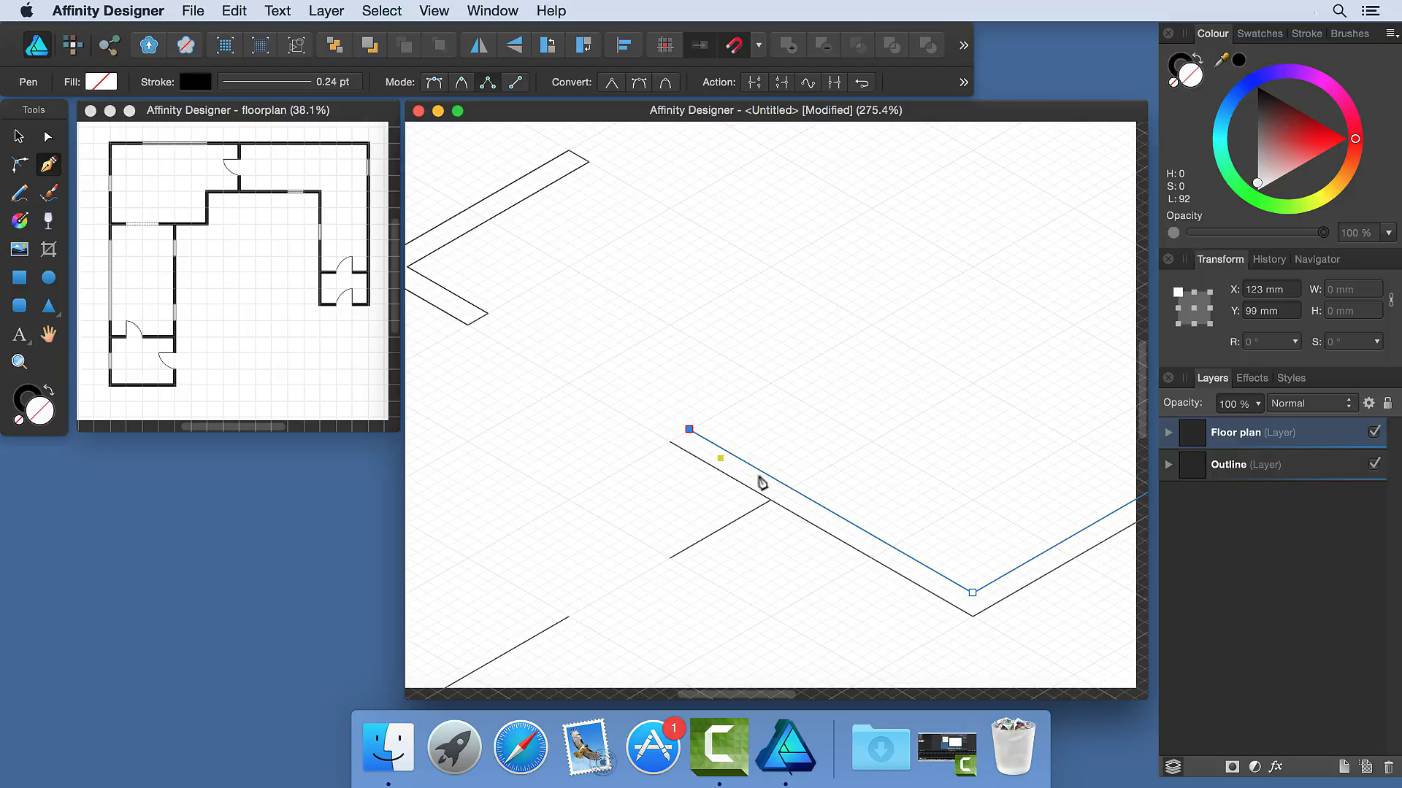
left_click(673, 448)
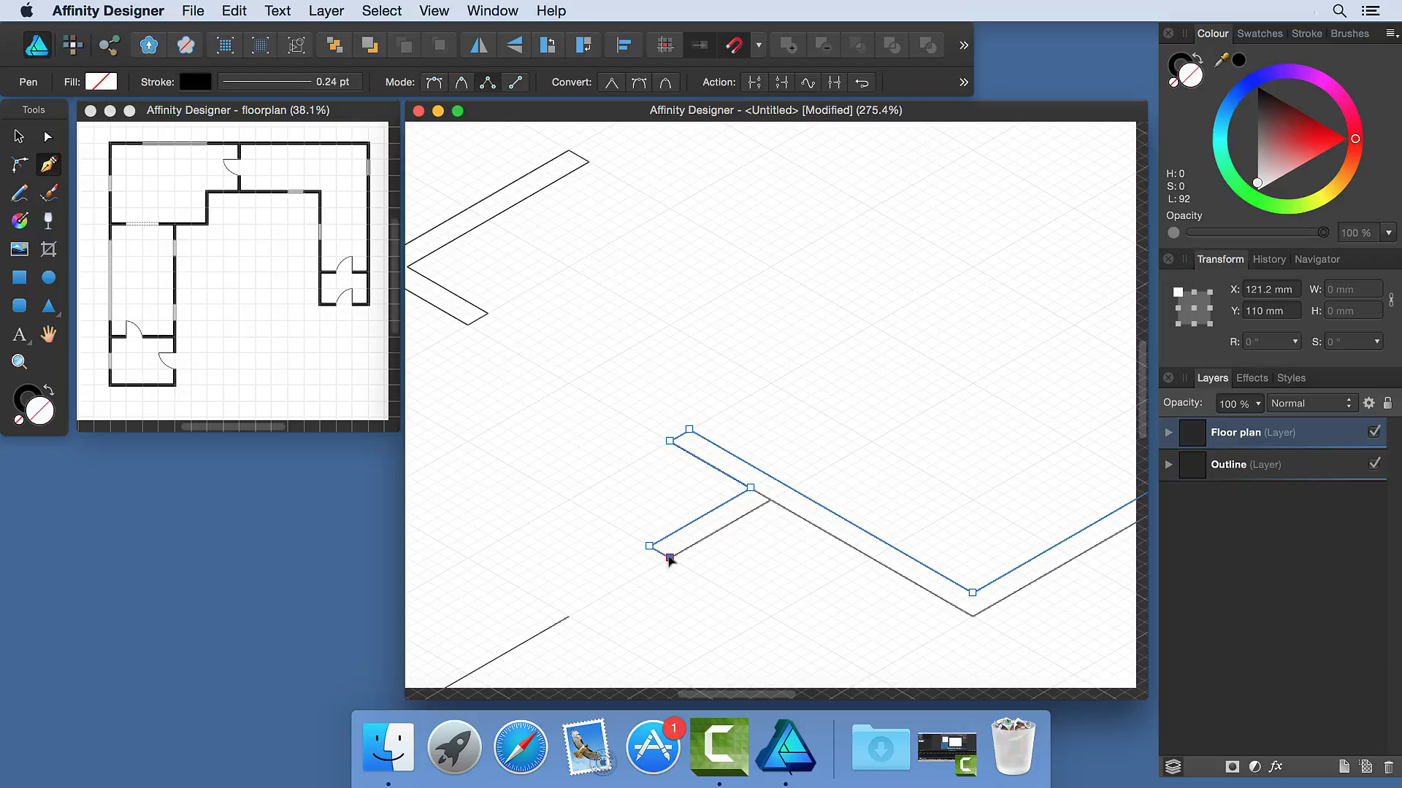
left_click(971, 617)
scroll(912, 555, "right", 5)
left_click(801, 443)
scroll(824, 467, "up", 10)
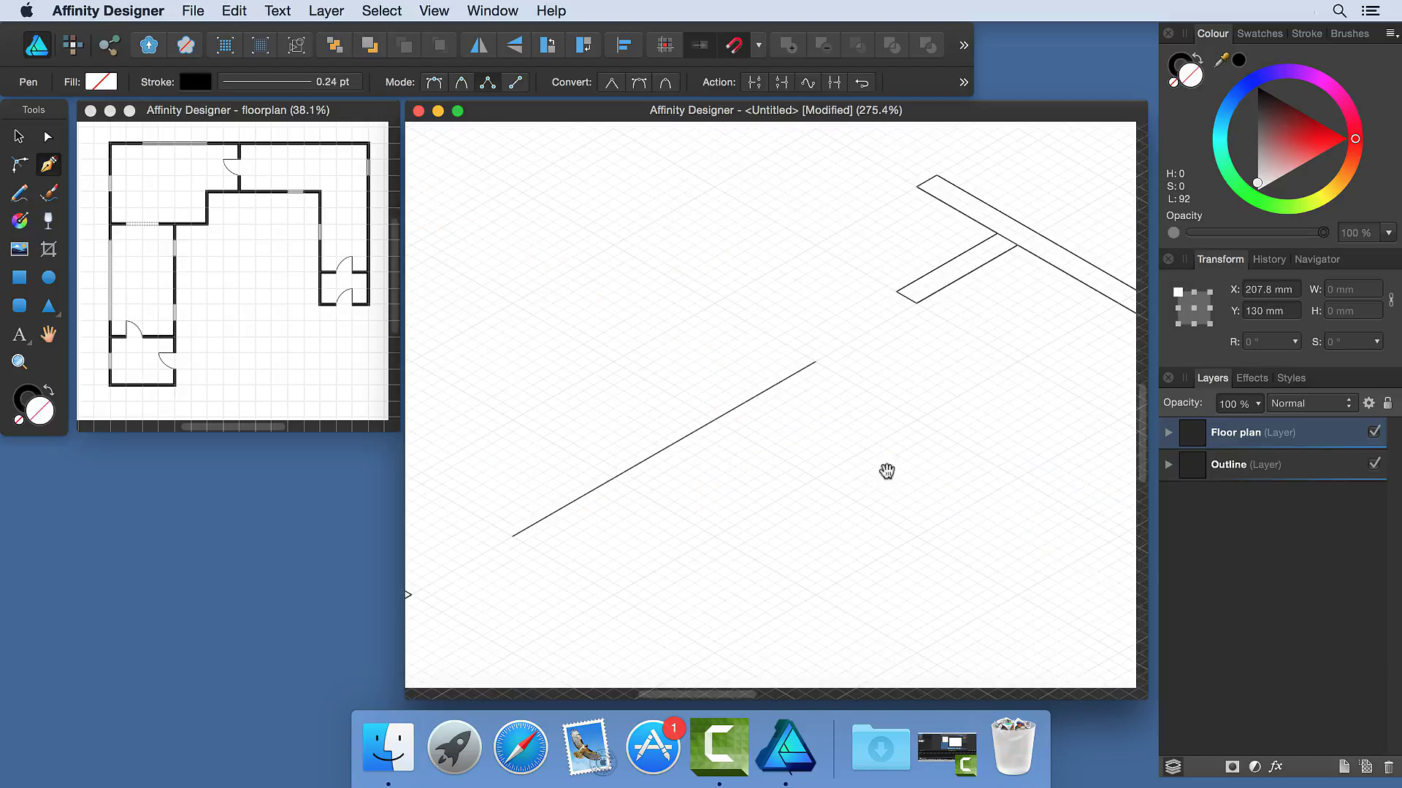
Finish the path, hide the isometric grid, and hide the Outline layer.
key("super+0")
key("Delete")
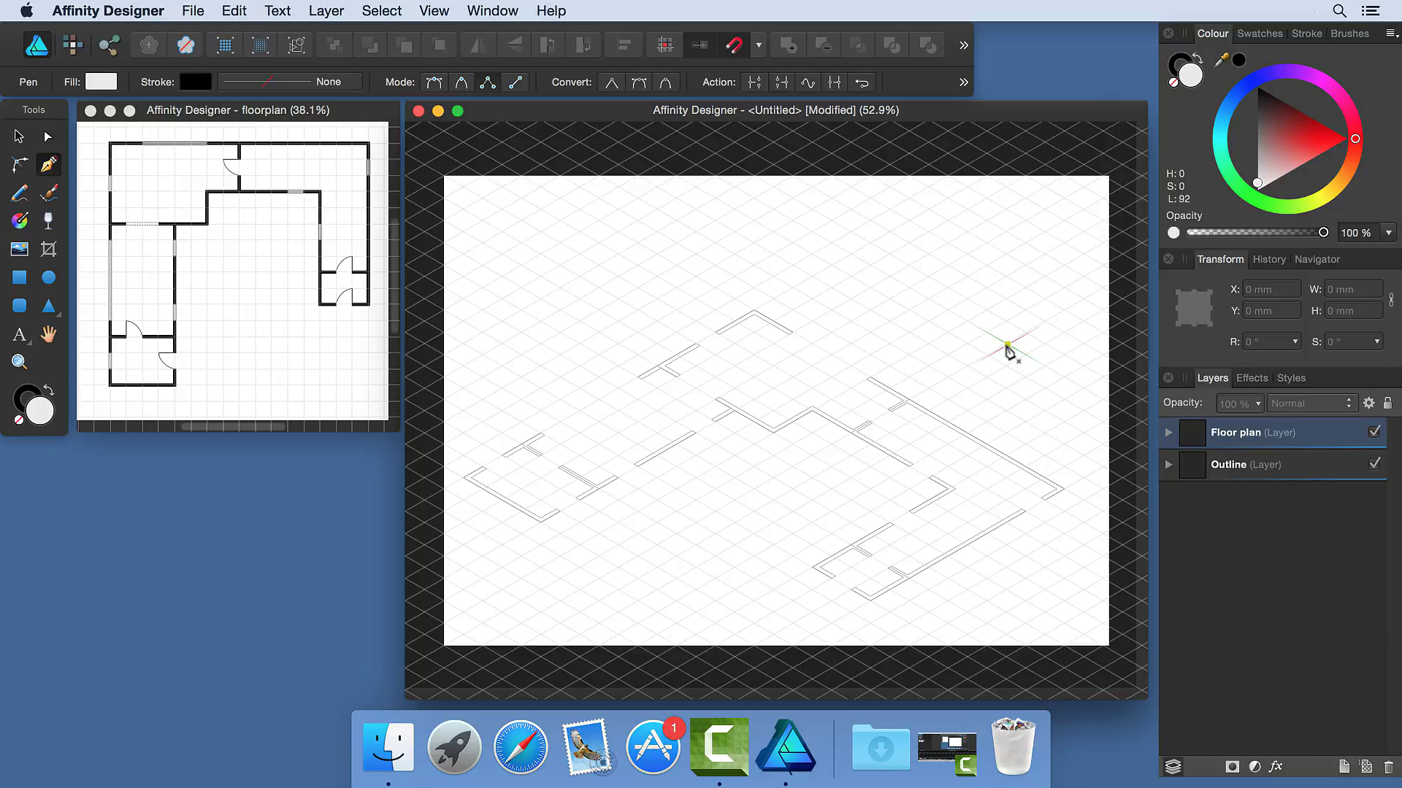
key("super+apostrophe")
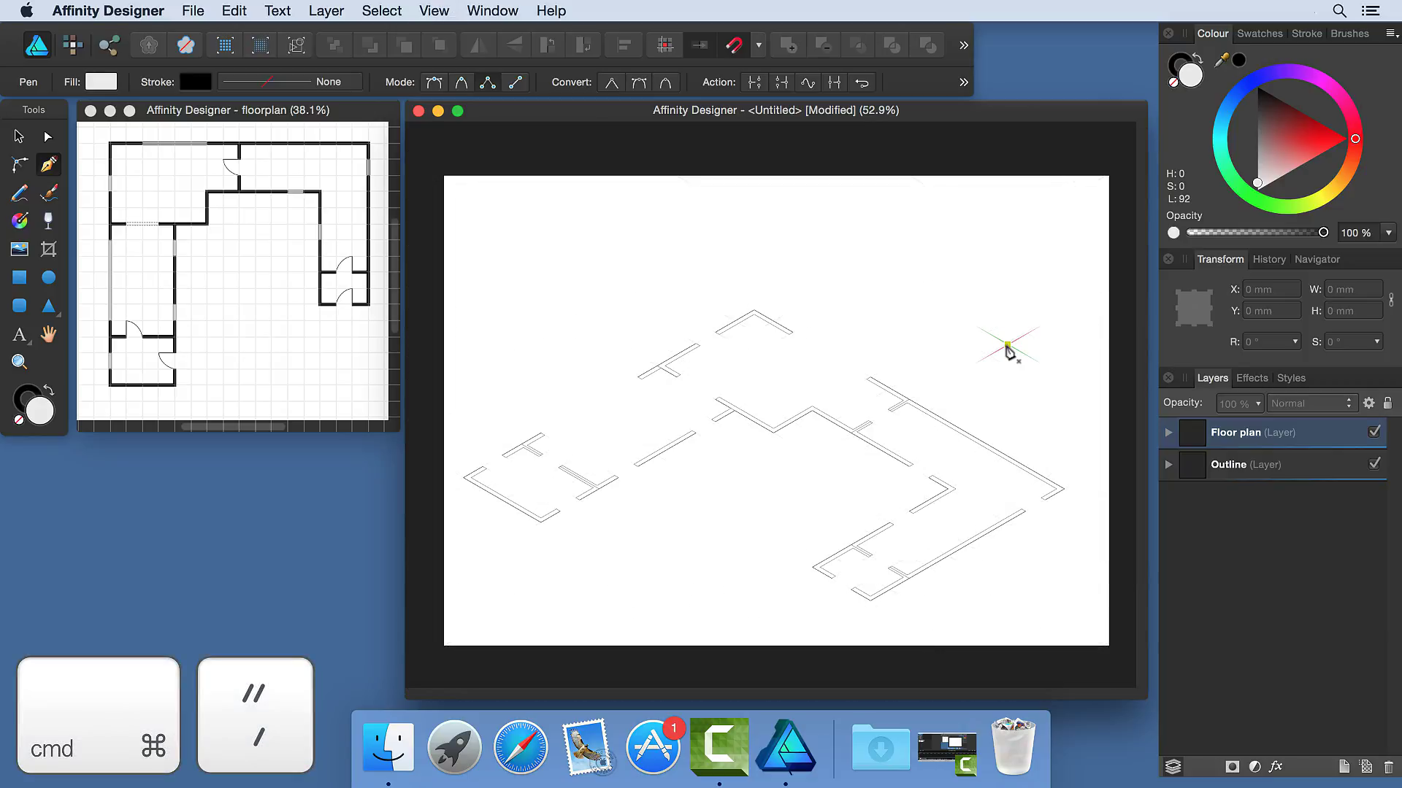
left_click(1374, 466)
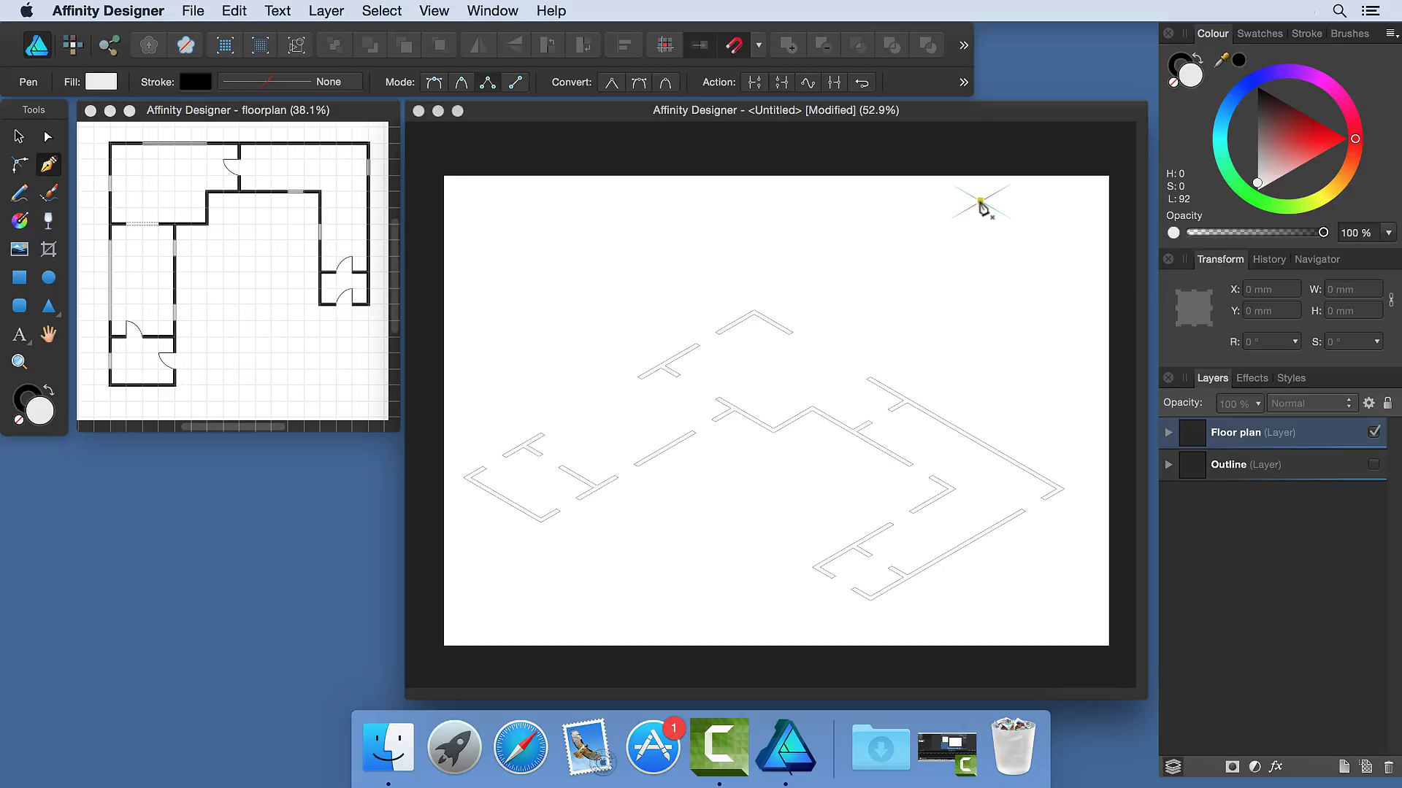
Add a new layer named Model at the top and expand the Floor plan layer.
left_click(1344, 768)
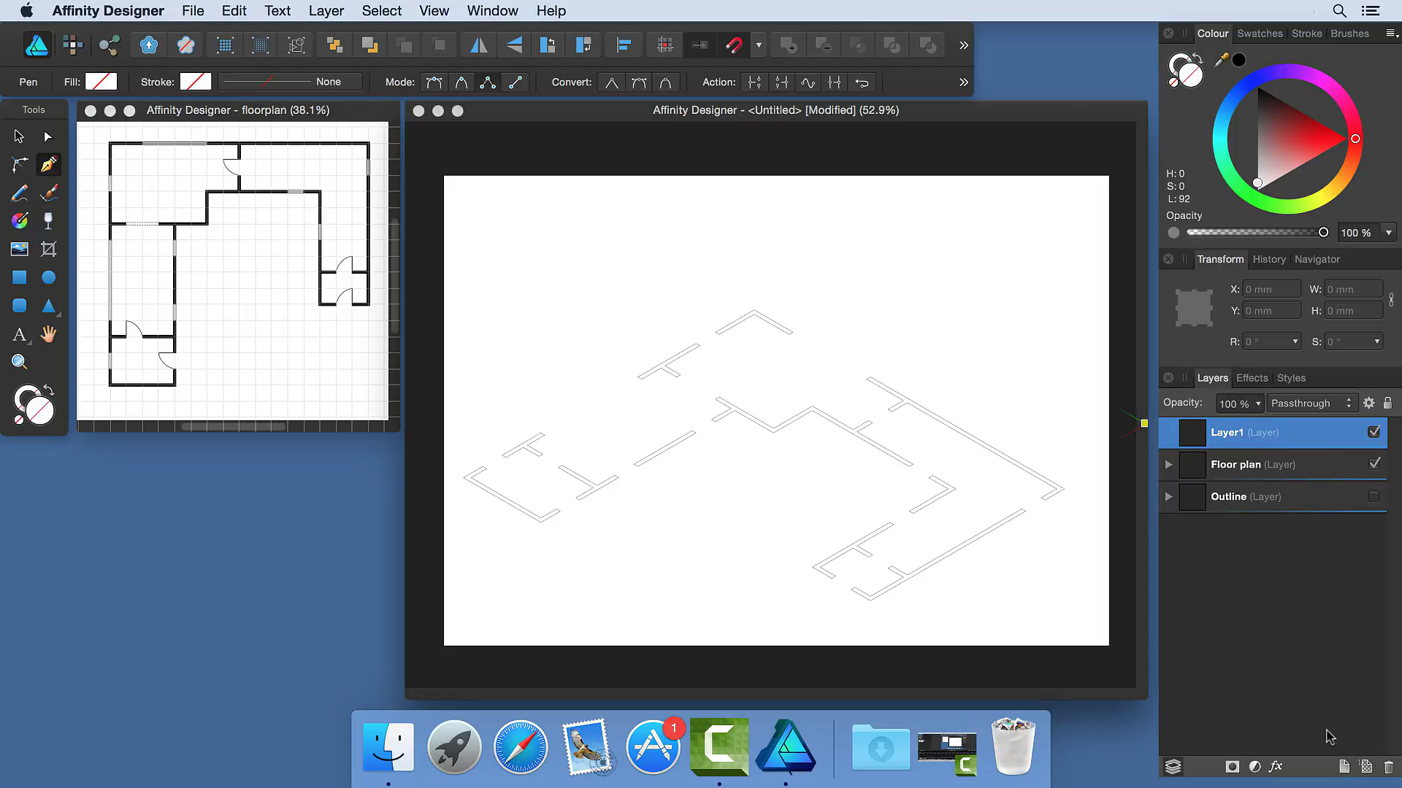
double_click(1260, 435)
type("Model")
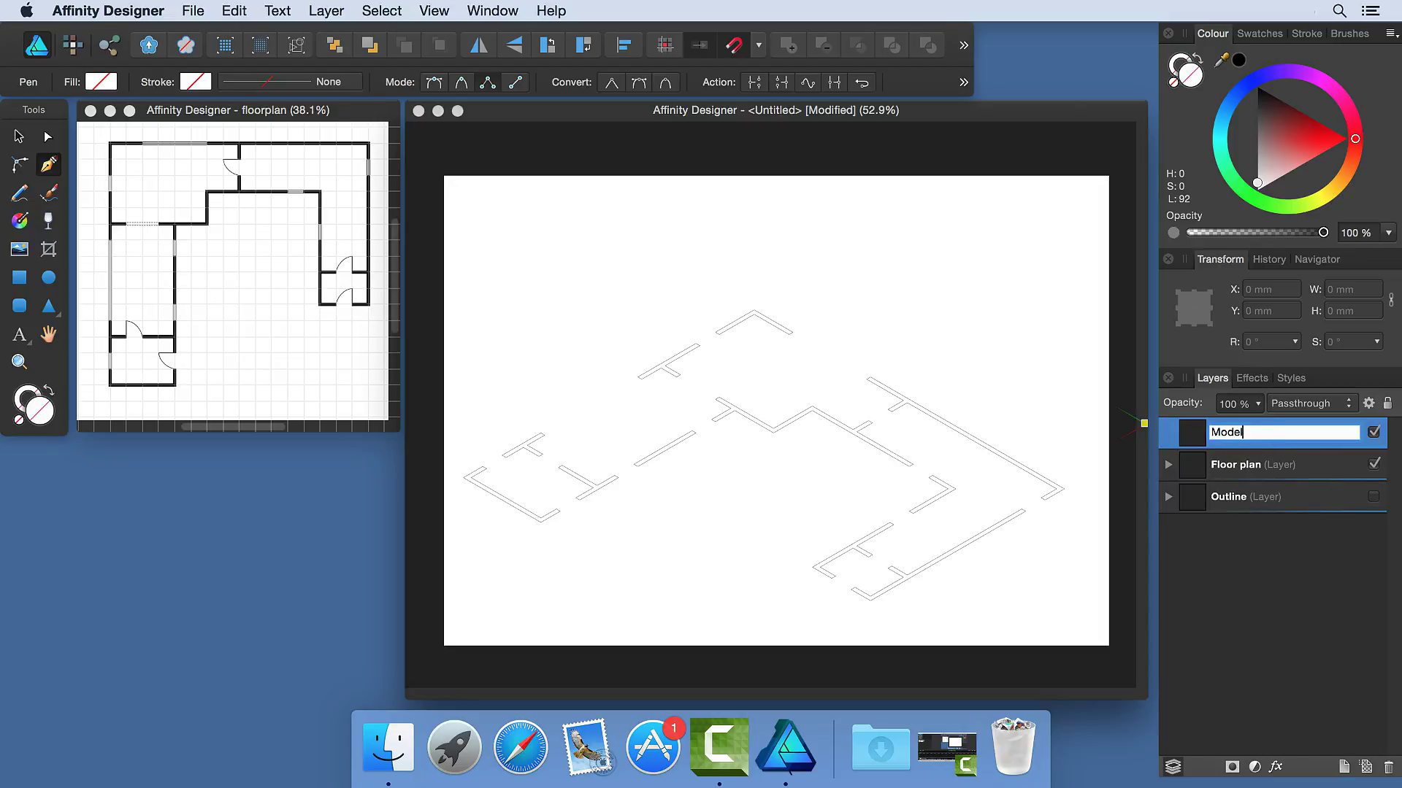
key("Return")
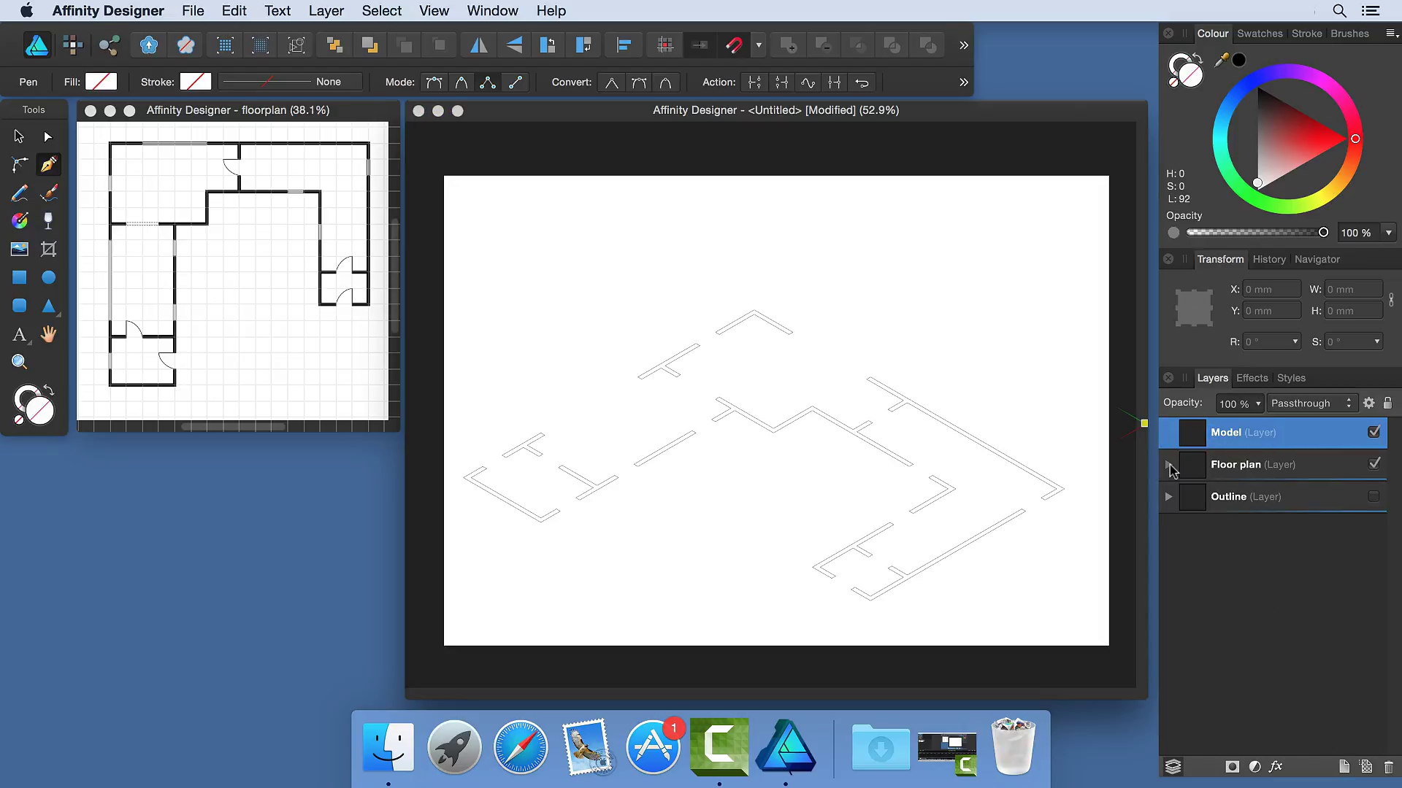
left_click(1169, 465)
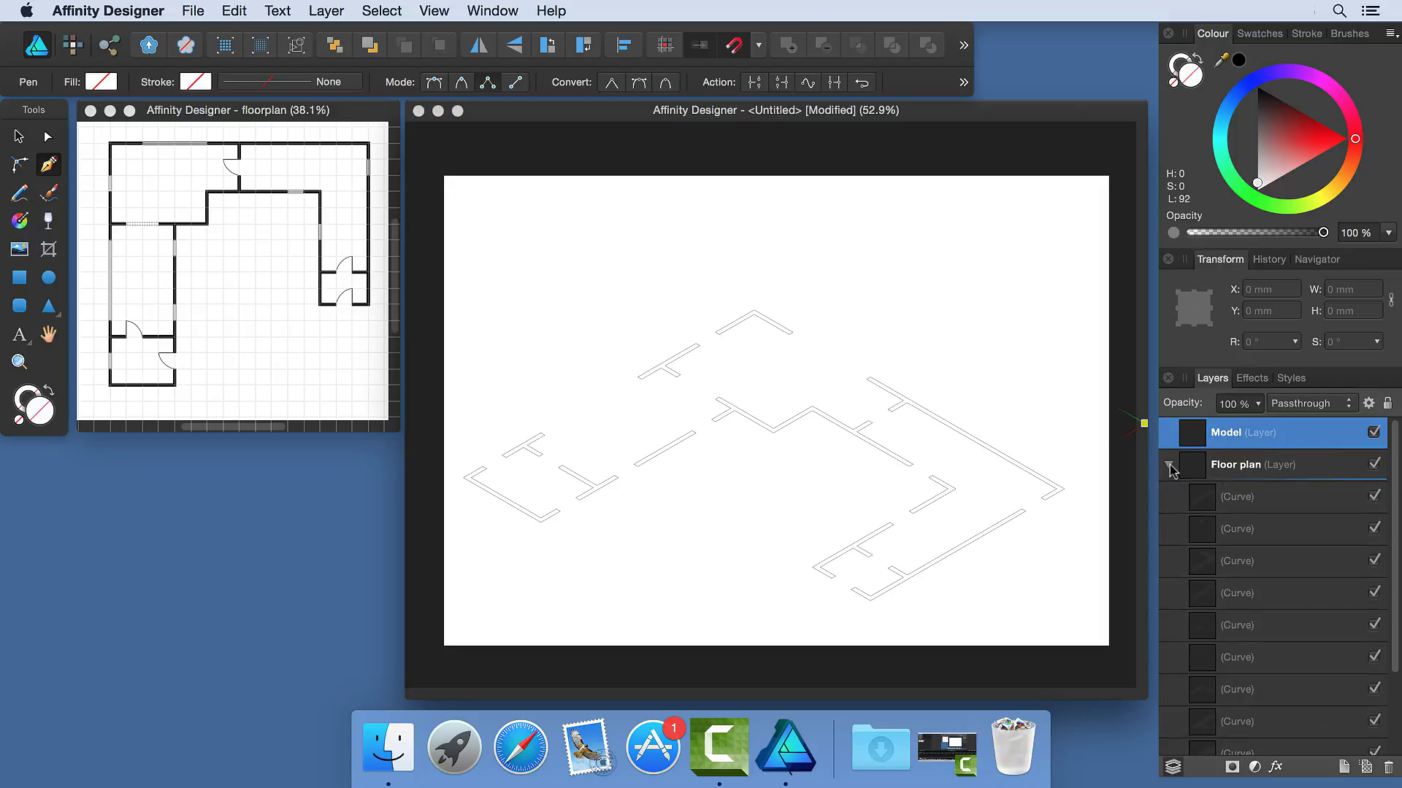
Select every curve in Floor plan, fill them dark grey from the Greys swatches, then deselect.
left_click(1241, 498)
scroll(1390, 499, "down", 1)
left_click_drag(1394, 498, 1398, 574)
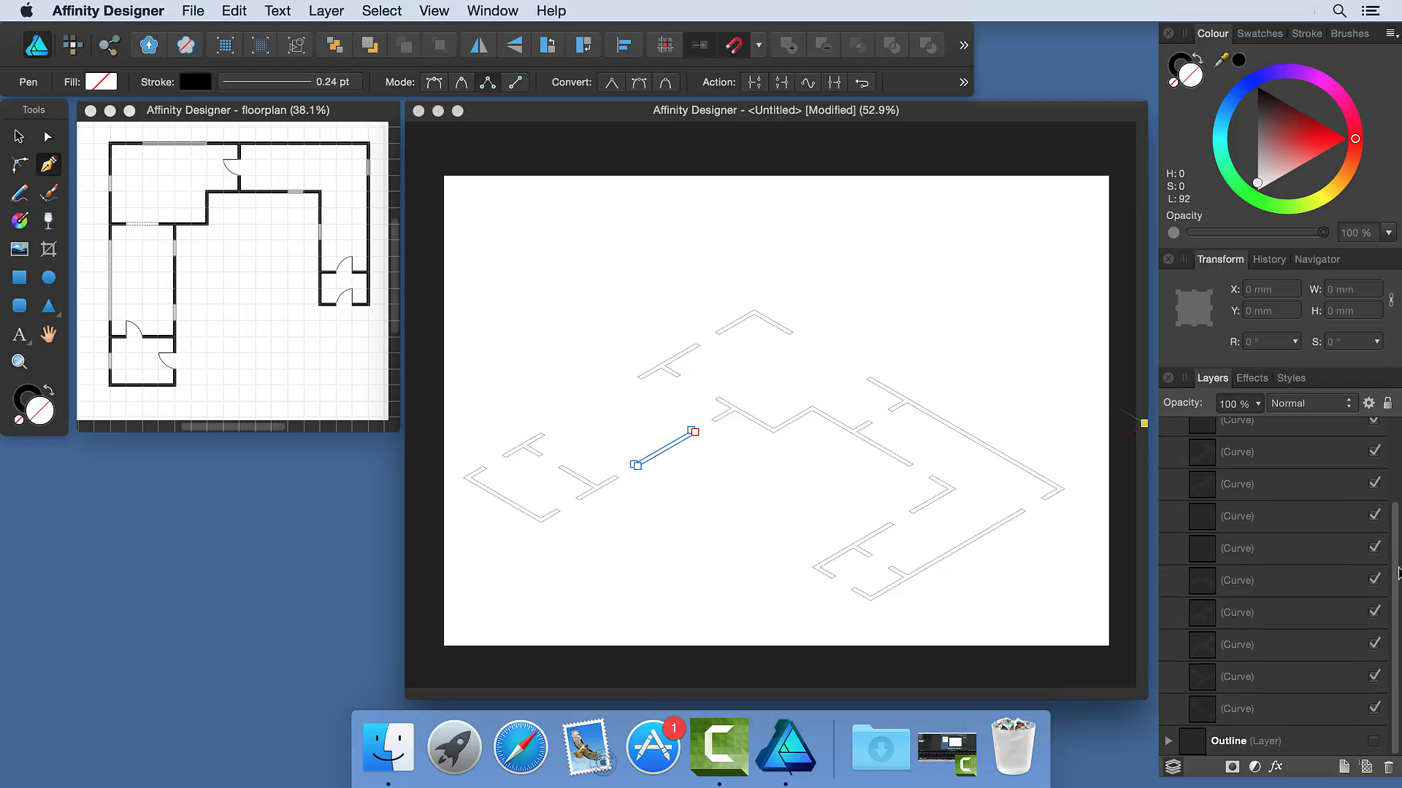
left_click(1259, 712, "shift")
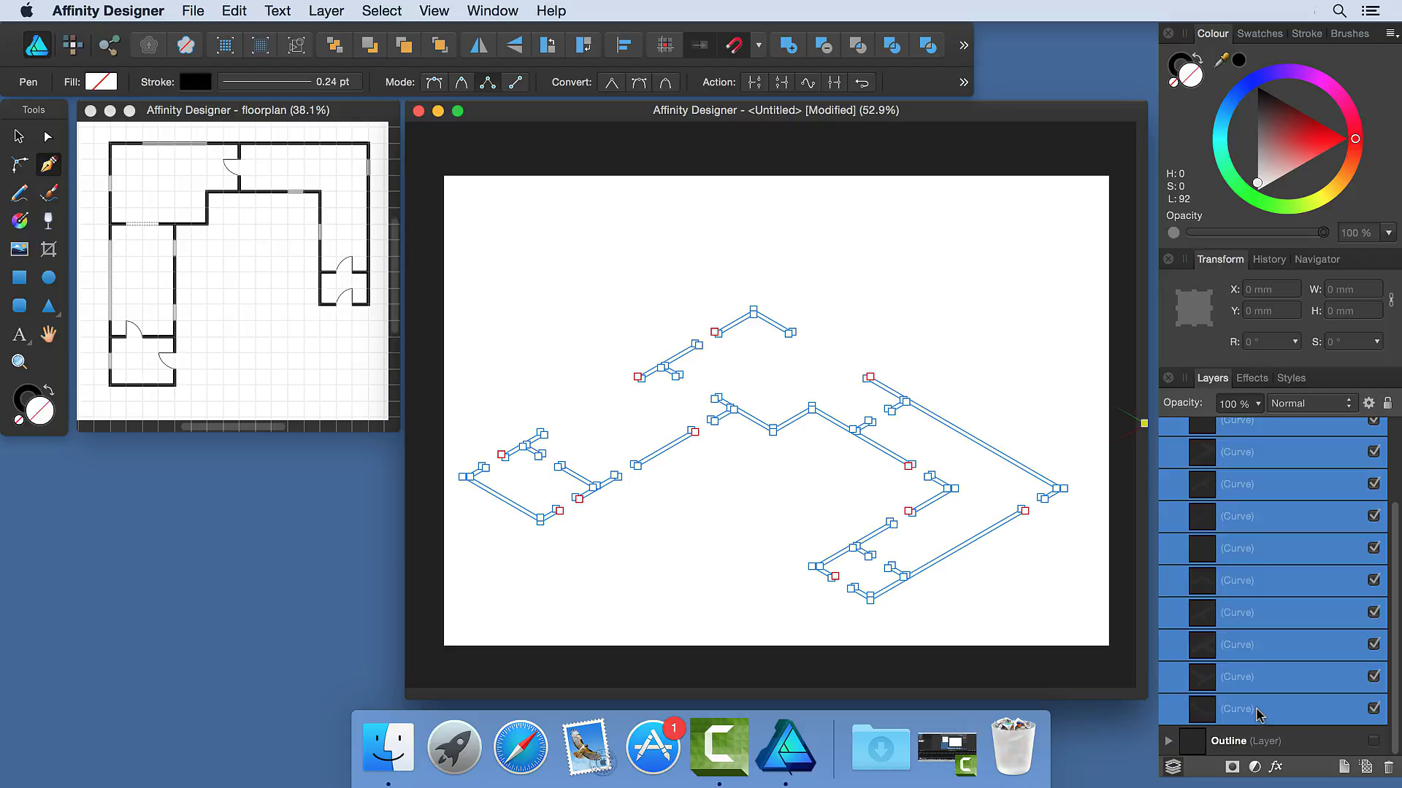
left_click(1271, 35)
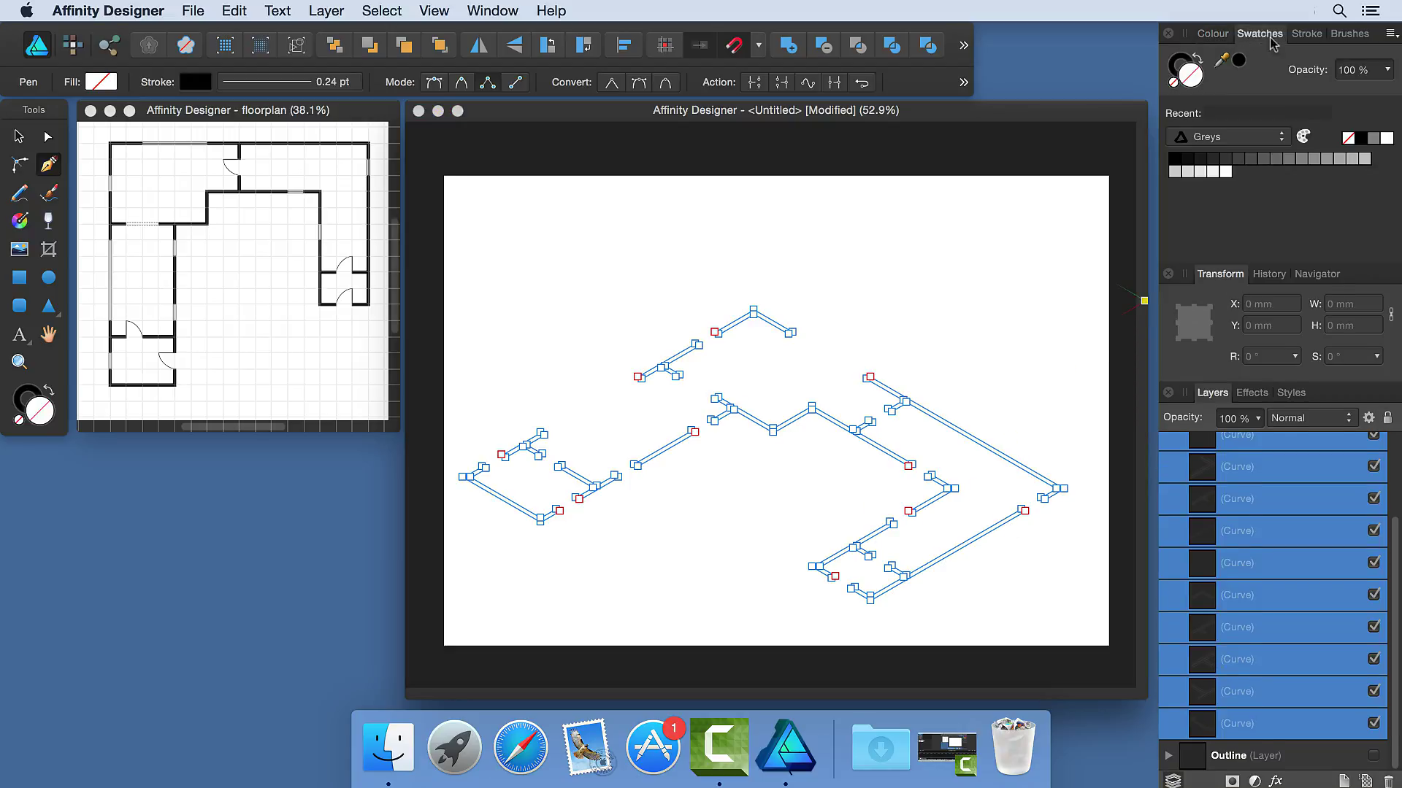
left_click(1245, 160)
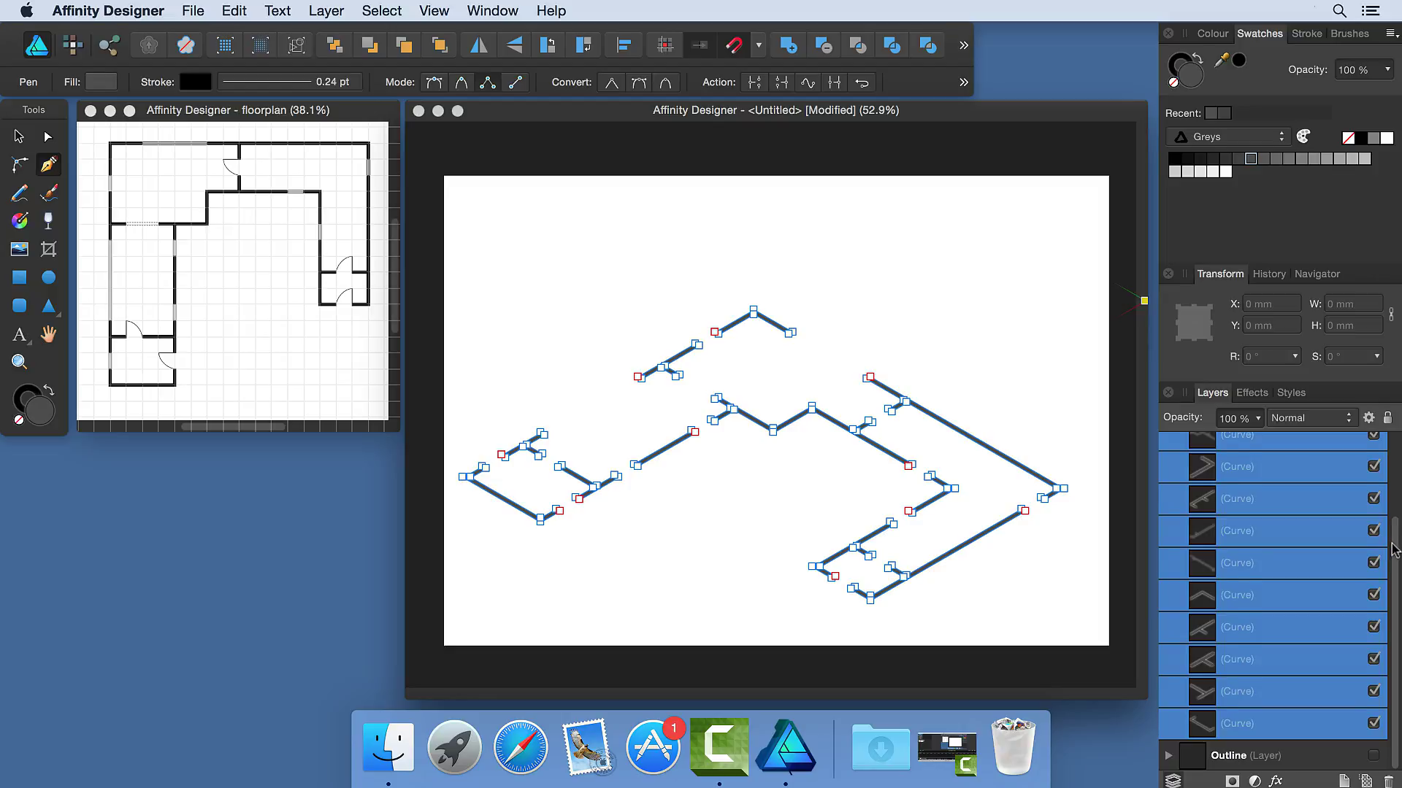
left_click_drag(1394, 549, 1394, 462)
left_click(1169, 480)
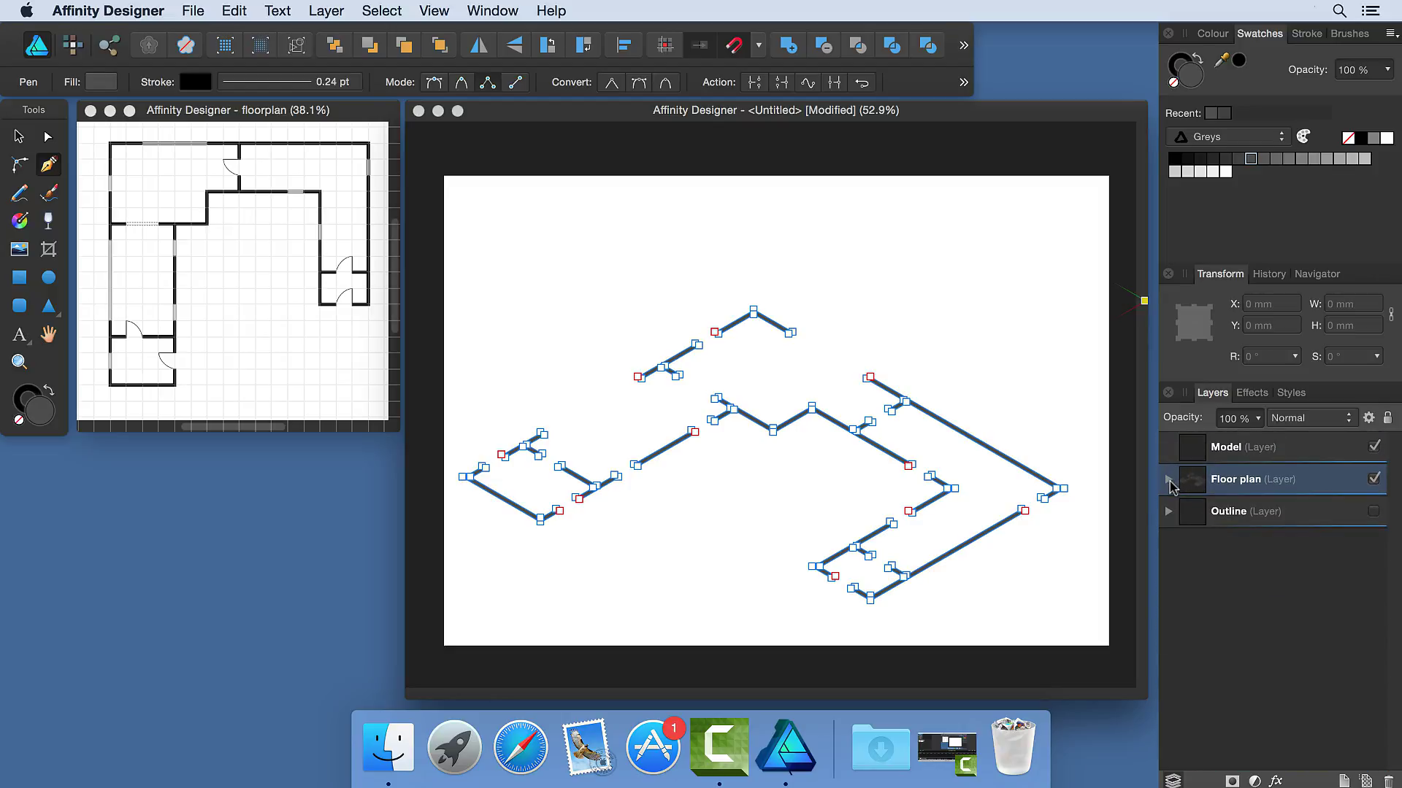
key("super+d")
Duplicate the Floor plan layer and move the copy up into Model.
left_click(1217, 481)
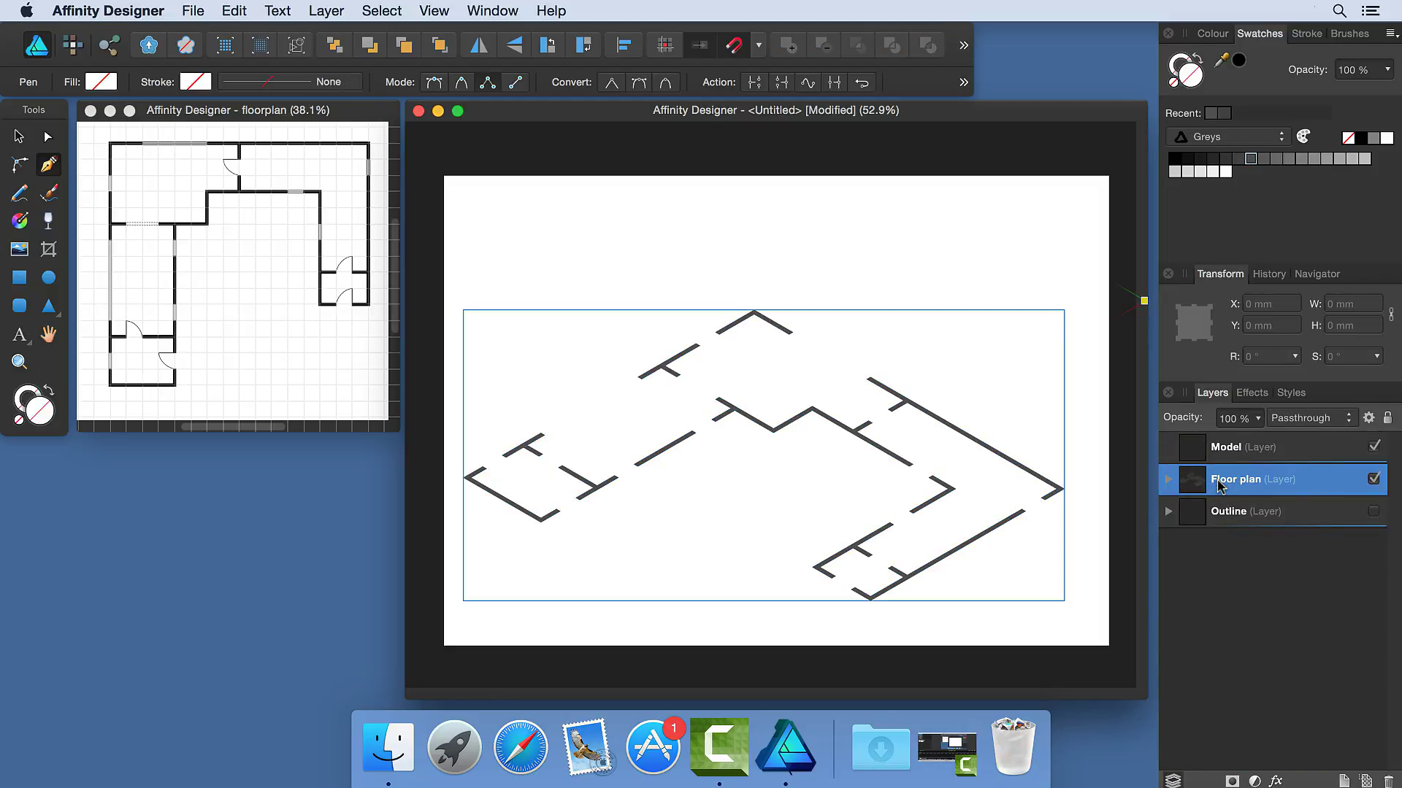
key("super+j")
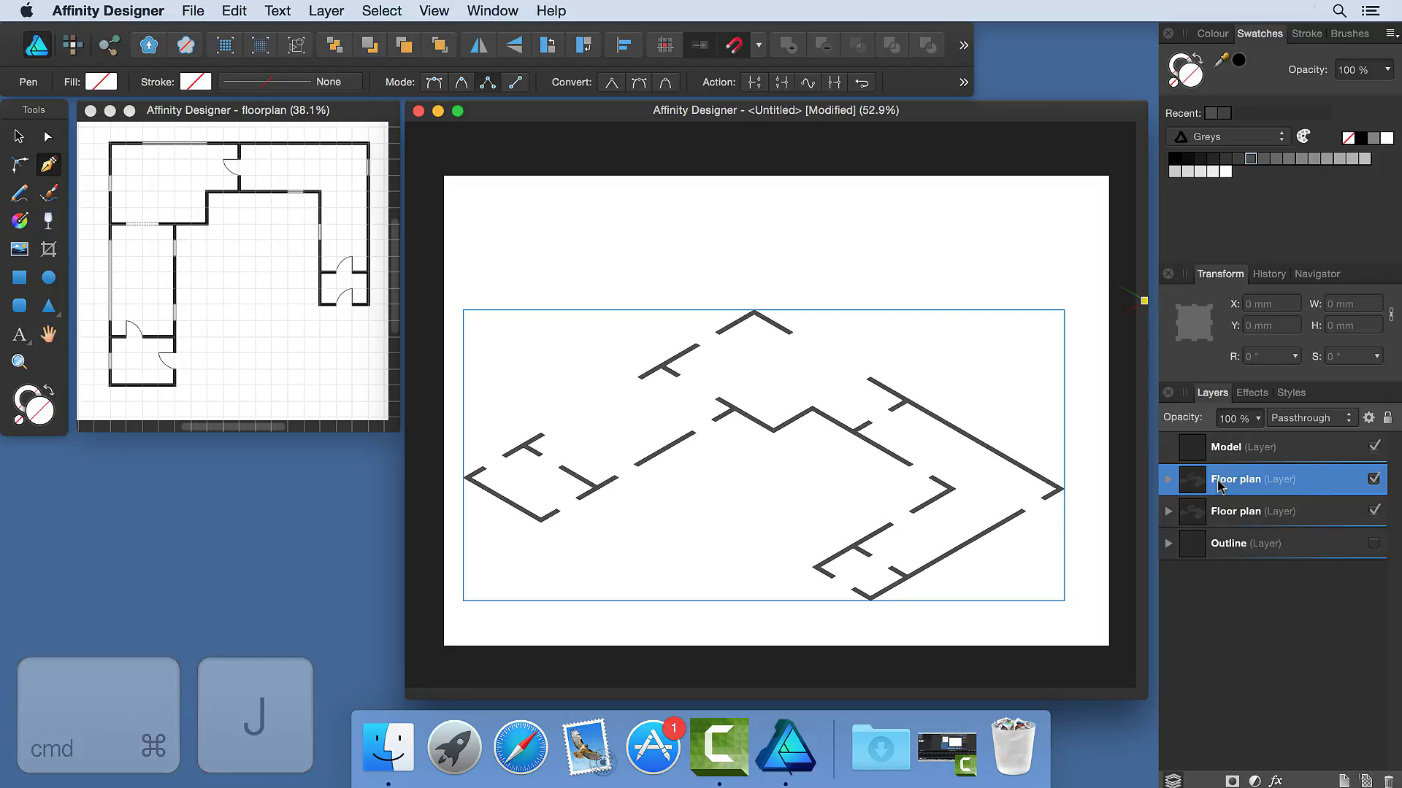
left_click_drag(1219, 486, 1228, 457)
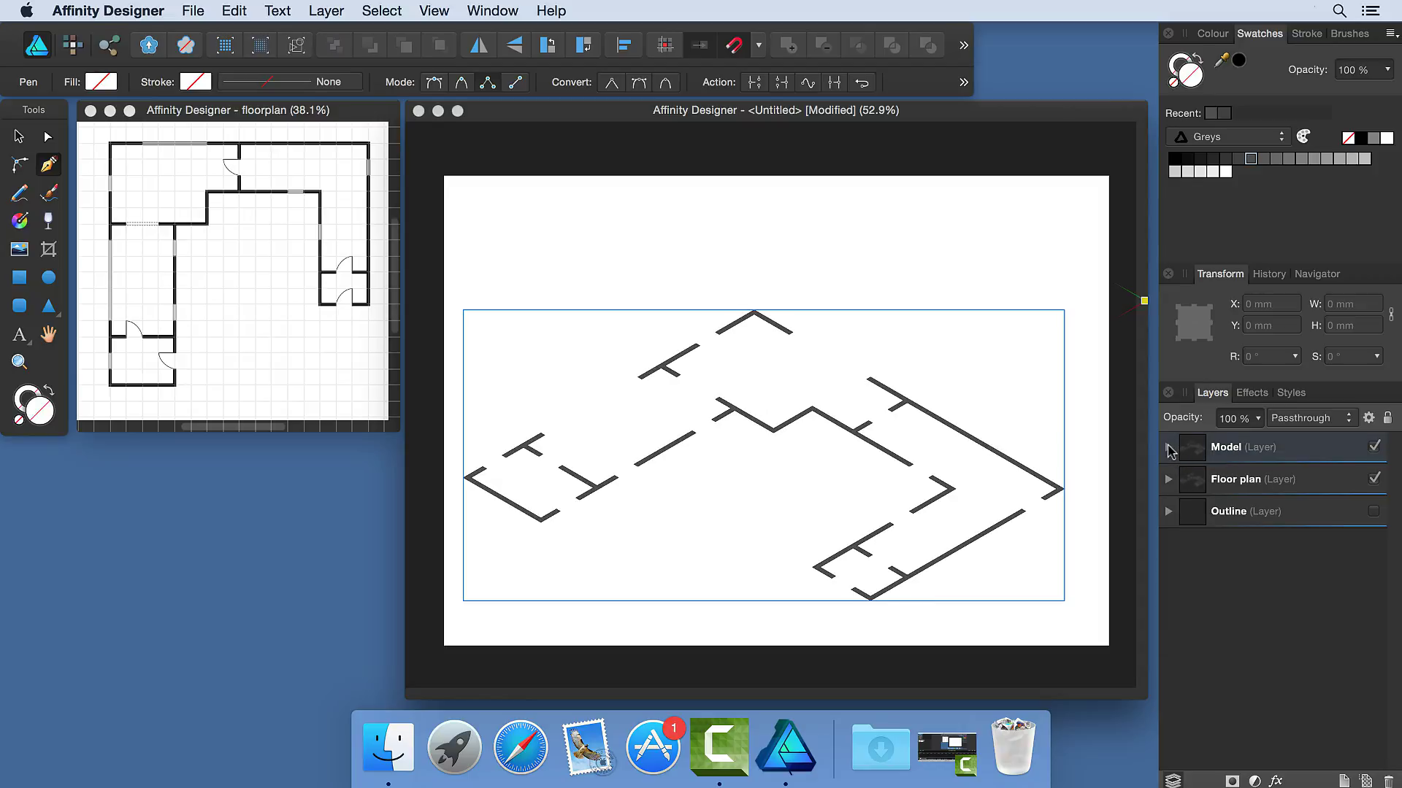
Set the original Floor plan layer to 50% opacity and turn the isometric grid back on.
left_click(1169, 448)
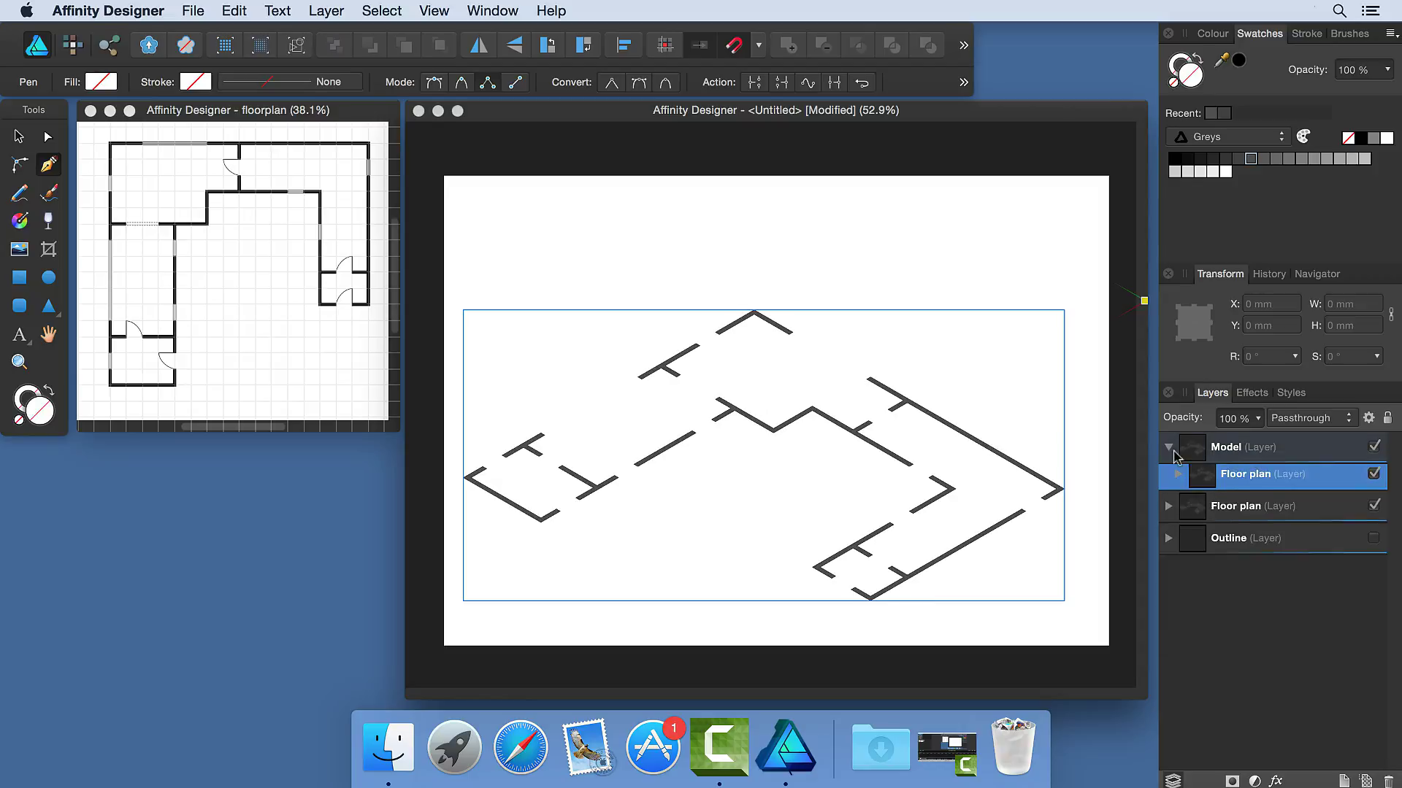
left_click(1248, 515)
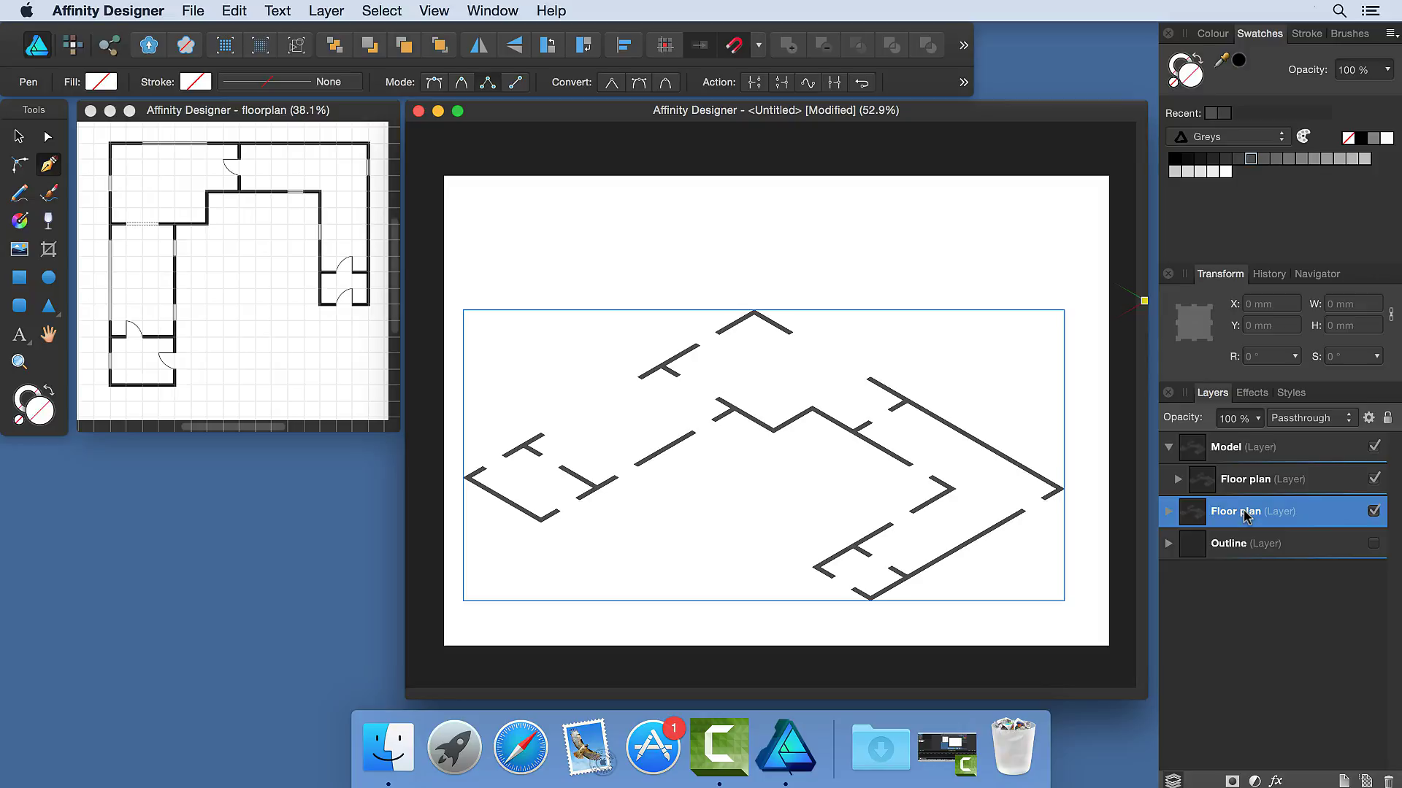
key("5")
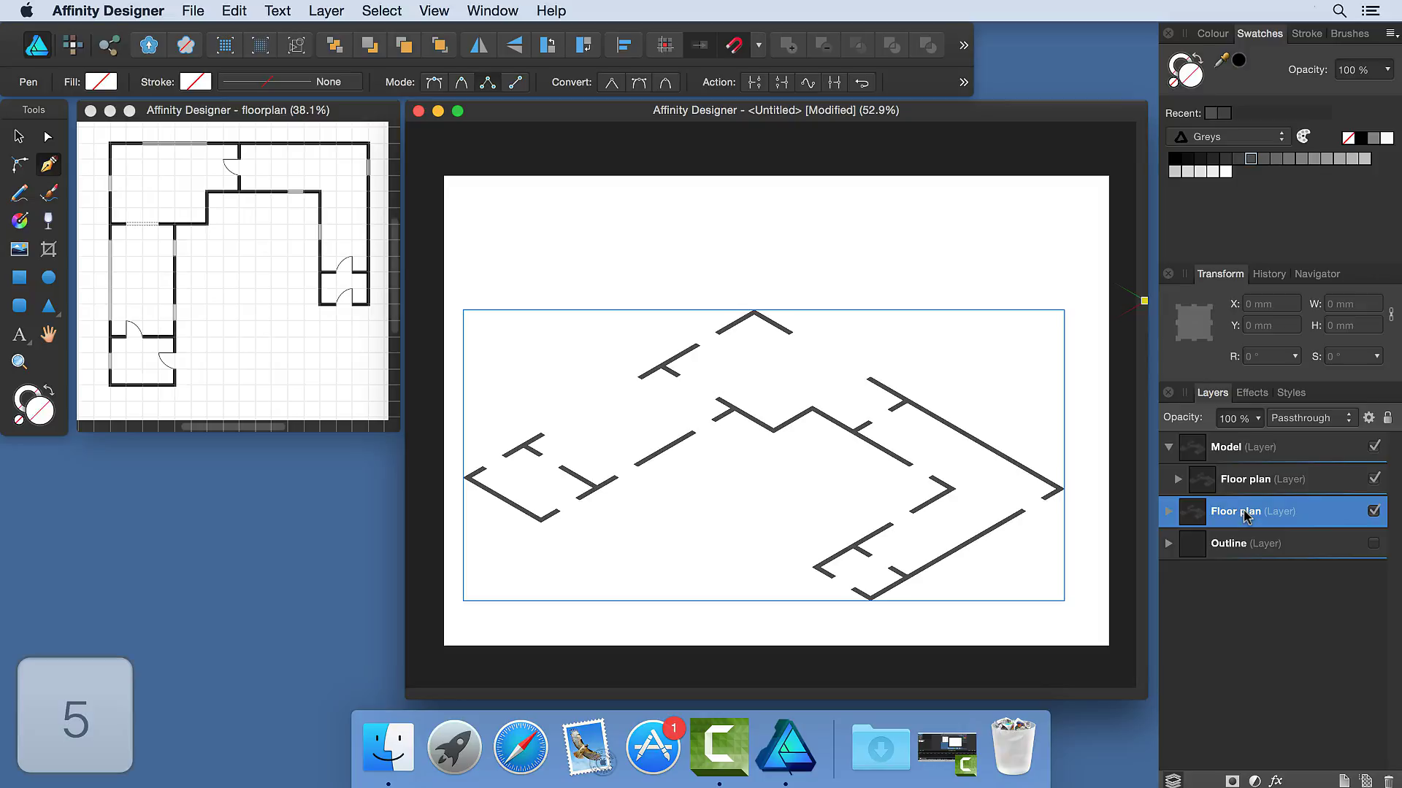
left_click(1257, 482)
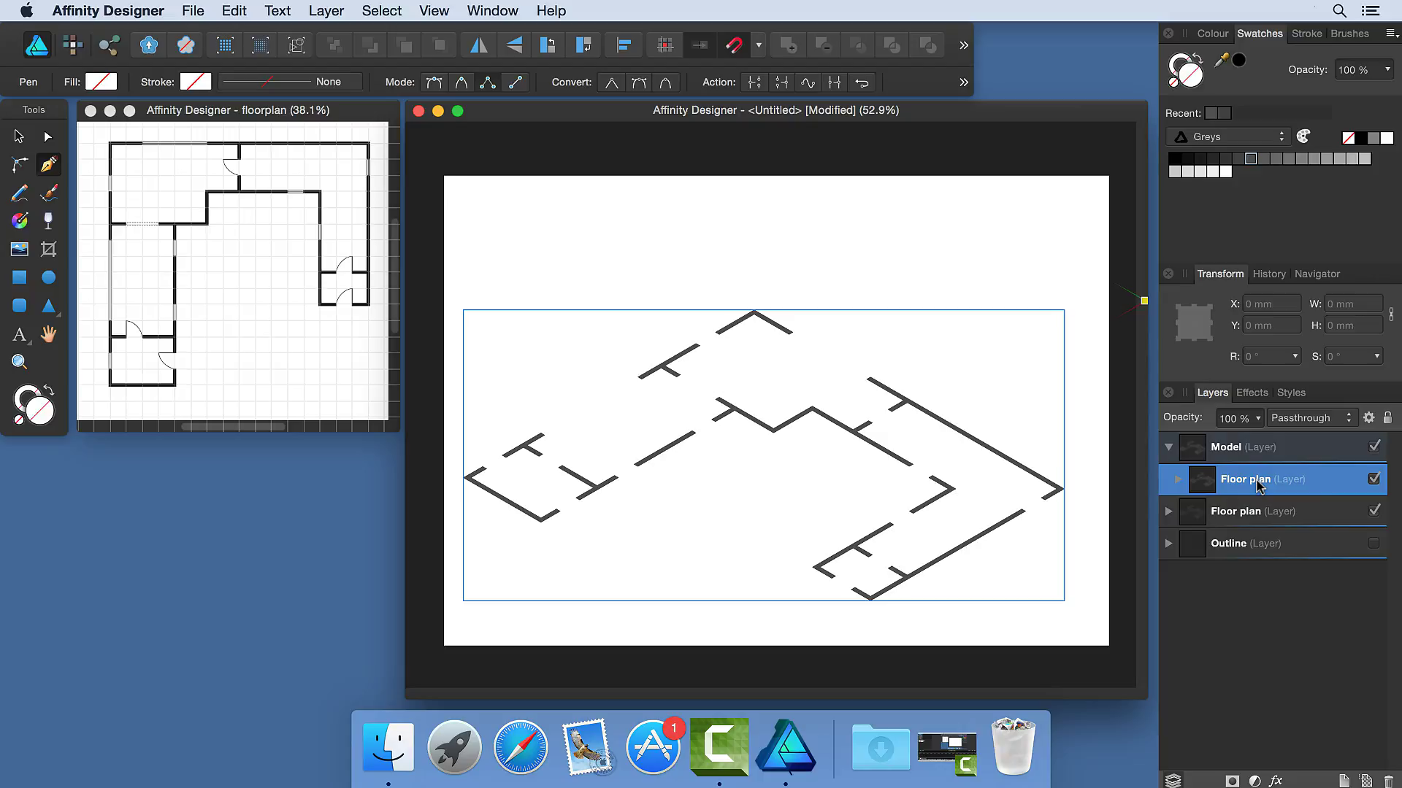
key("super+apostrophe")
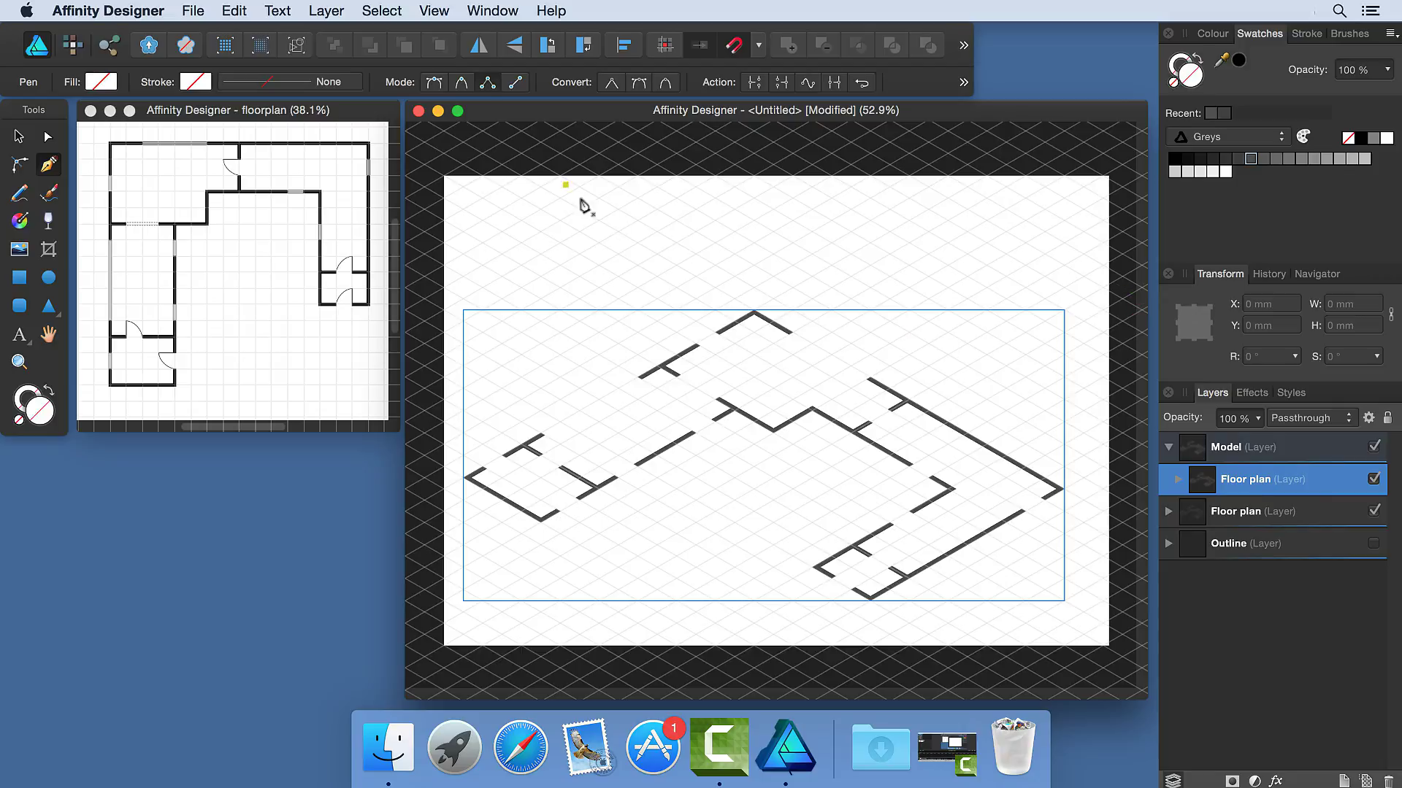
Tick Create plane set in the Grid and Axis Manager and close the dialog.
left_click(435, 12)
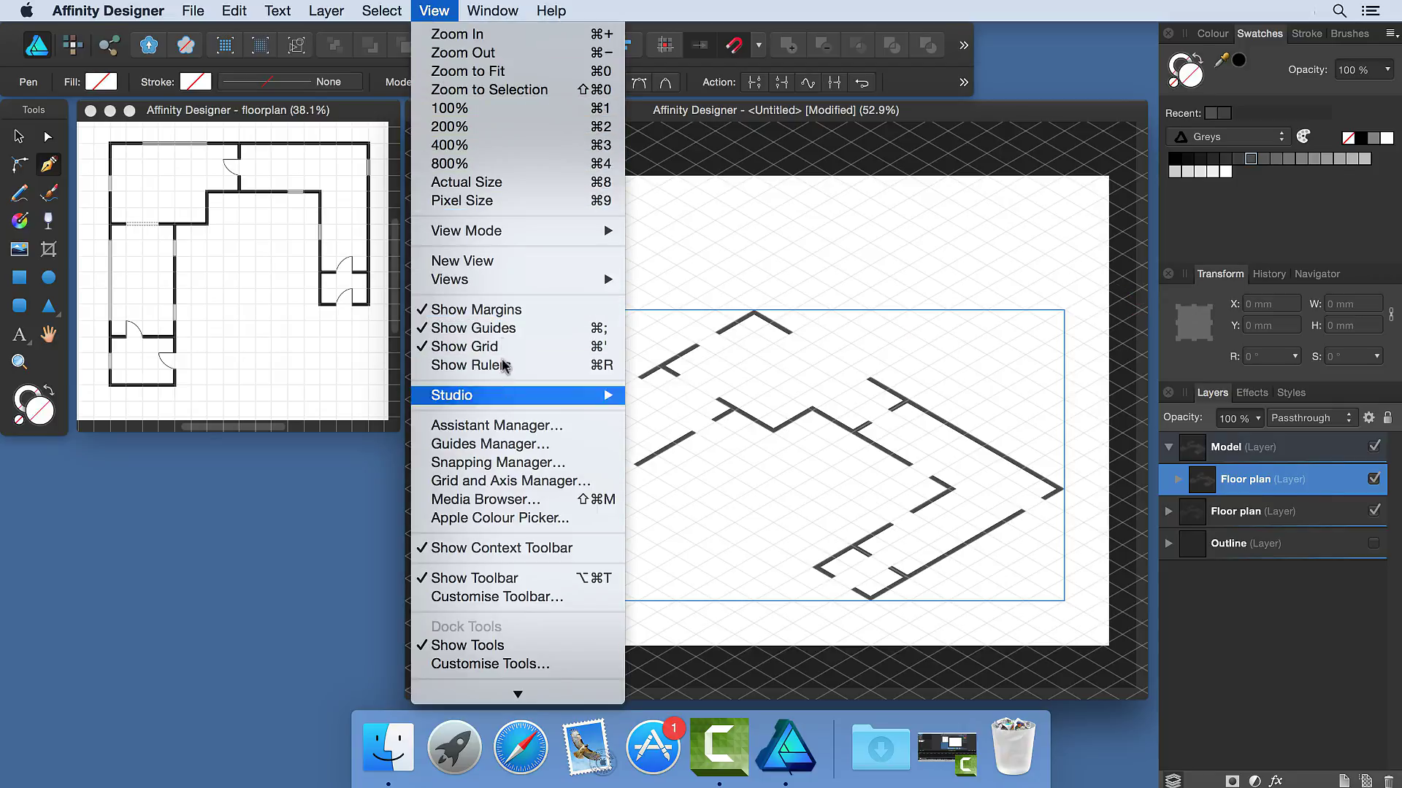
left_click(514, 482)
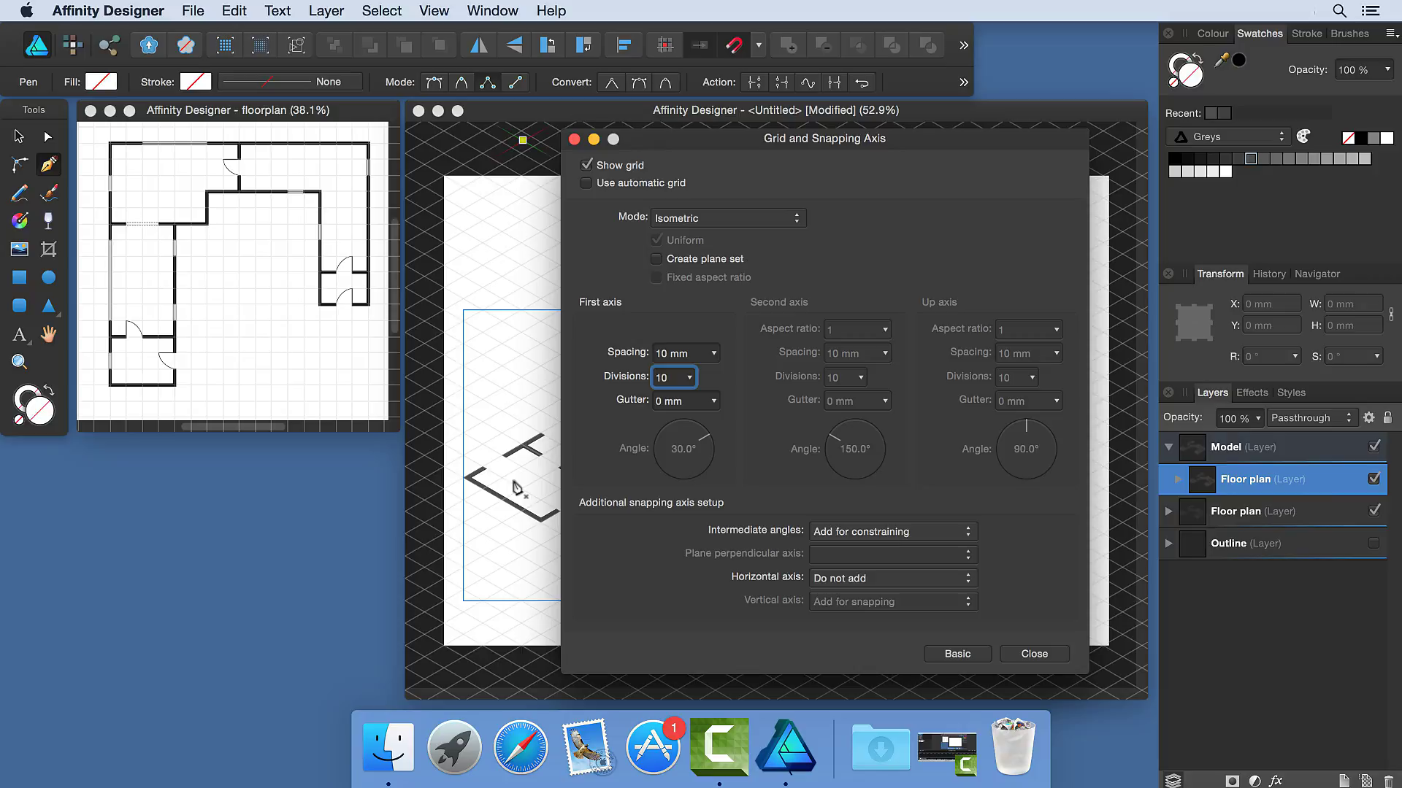
left_click(657, 260)
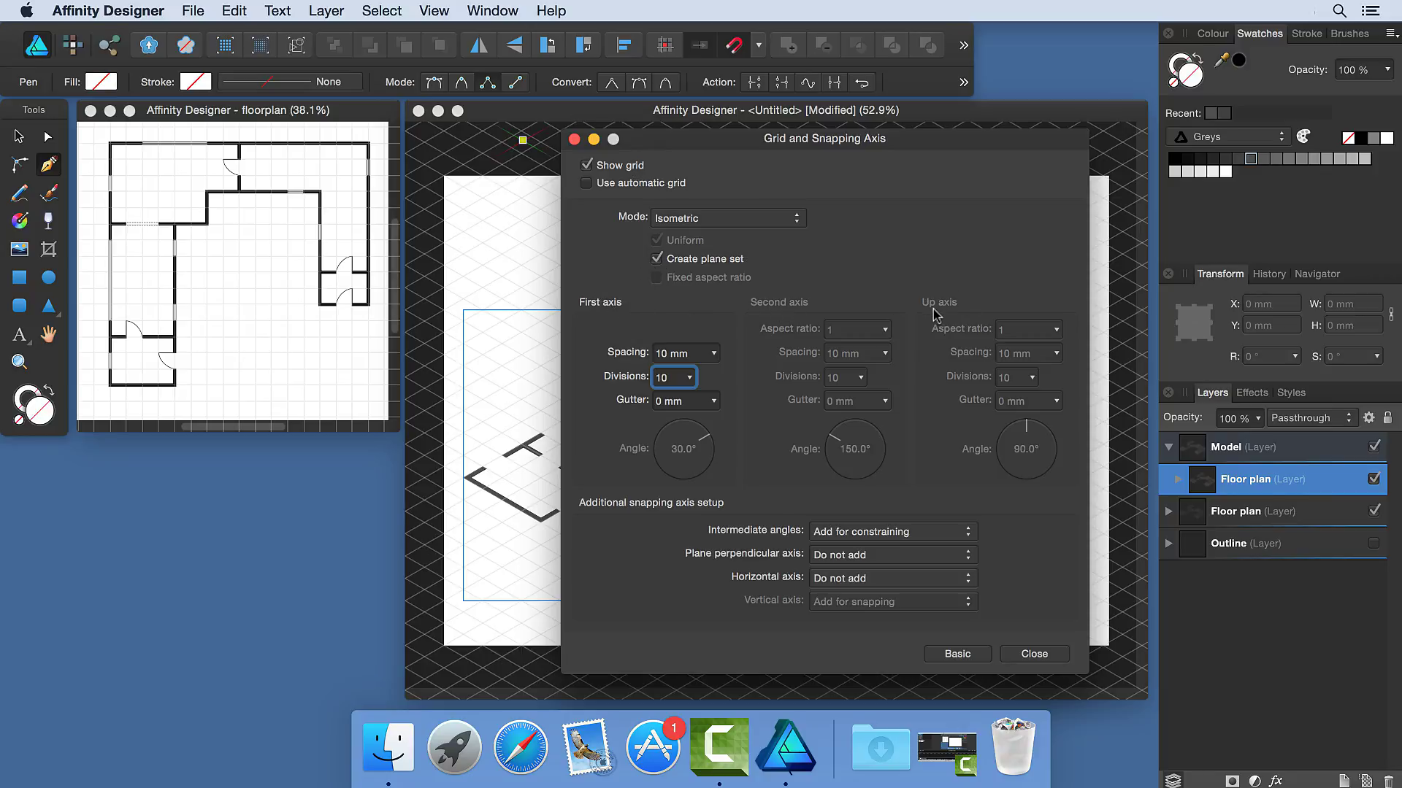
left_click(575, 139)
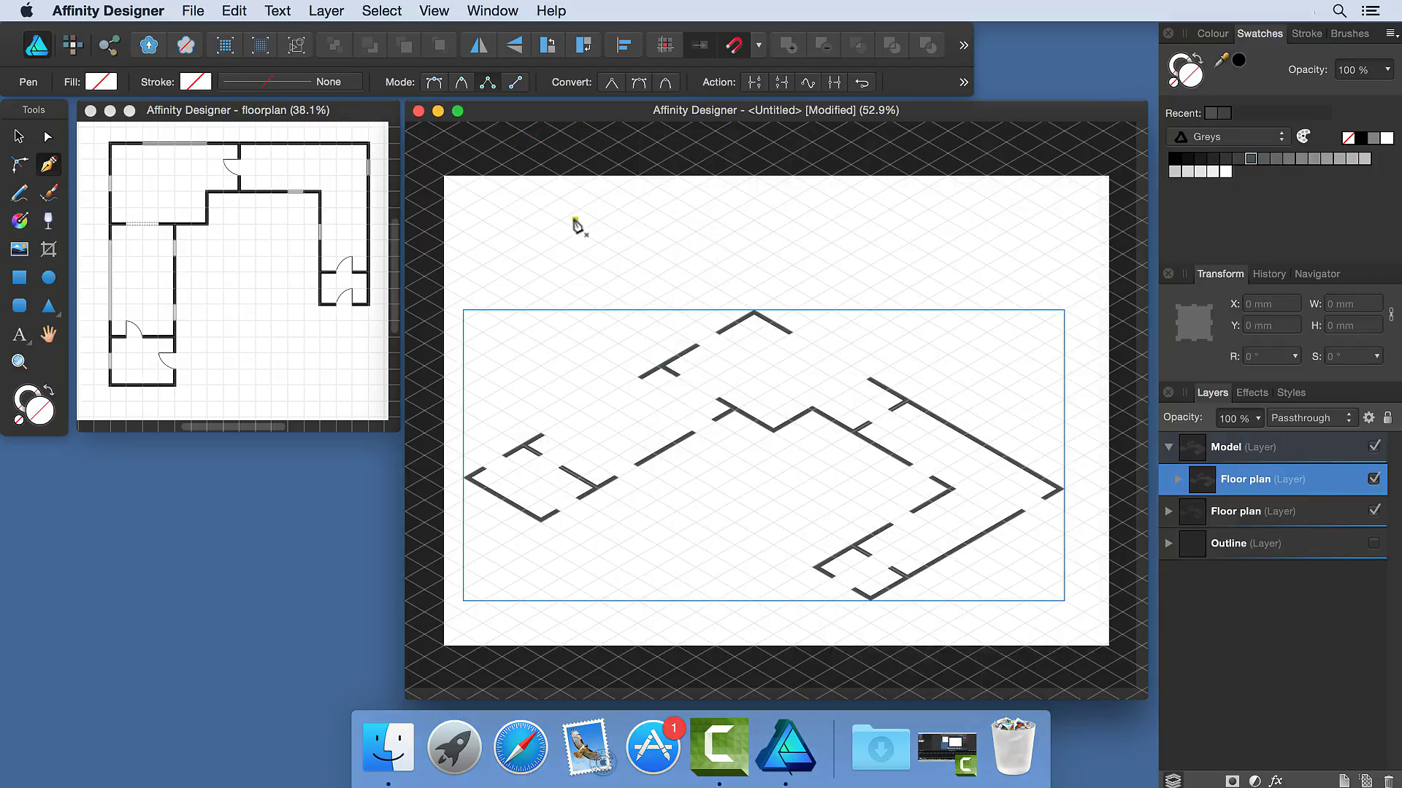
Switch the grid to the vertical plane and raise the dark Floor plan copy to Y 30 mm.
key("slash")
key("slash")
key("slash")
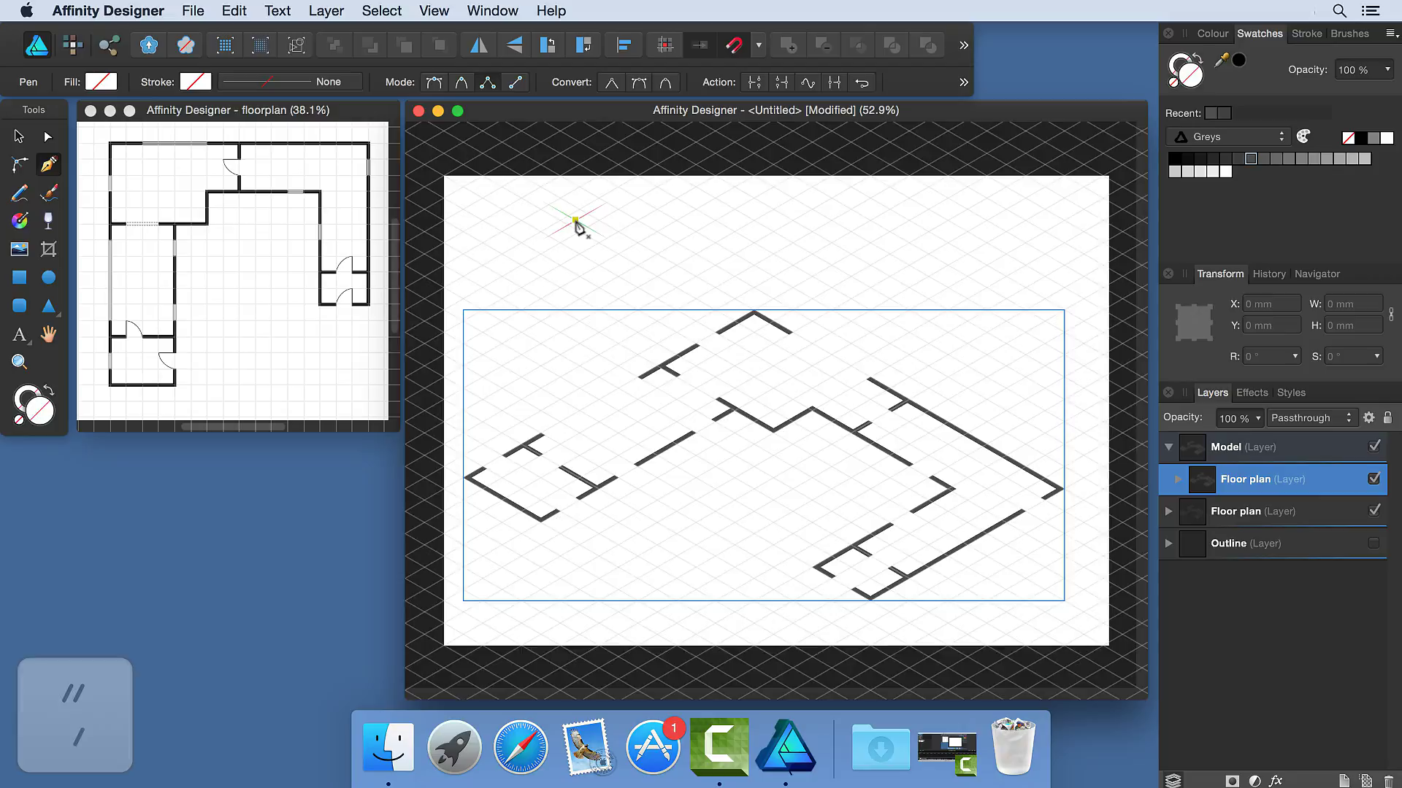
key("slash")
key("slash")
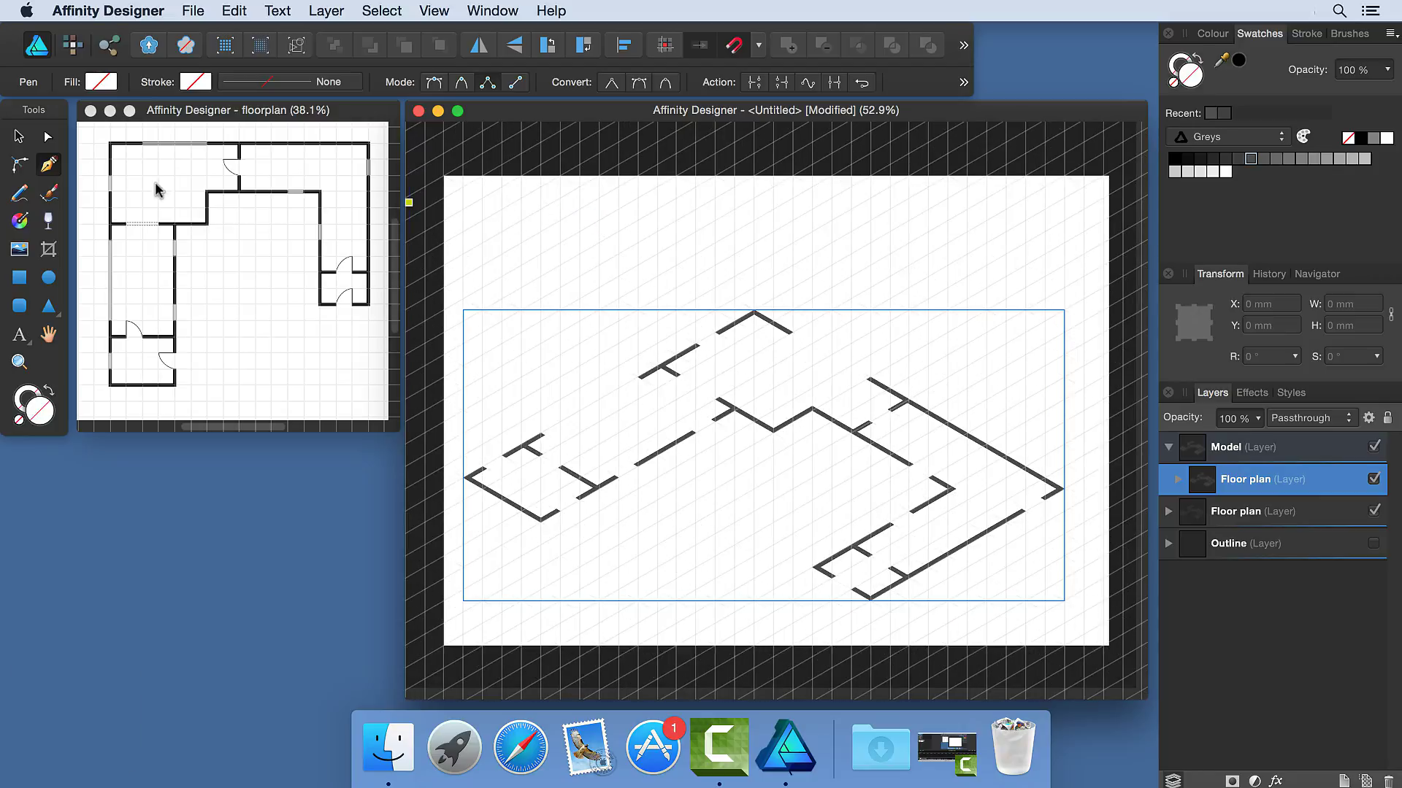
key("v")
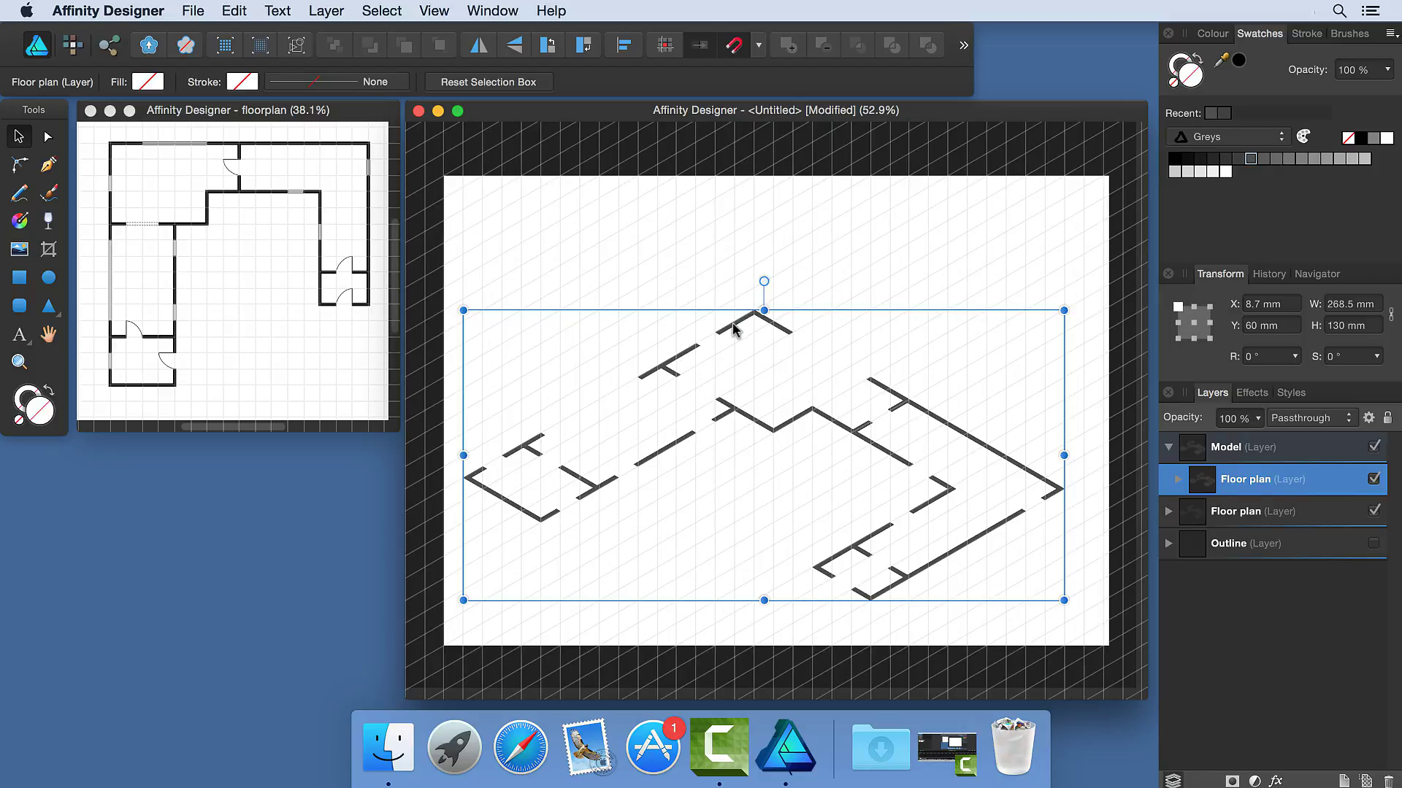
left_click_drag(734, 329, 734, 262)
left_click(824, 223)
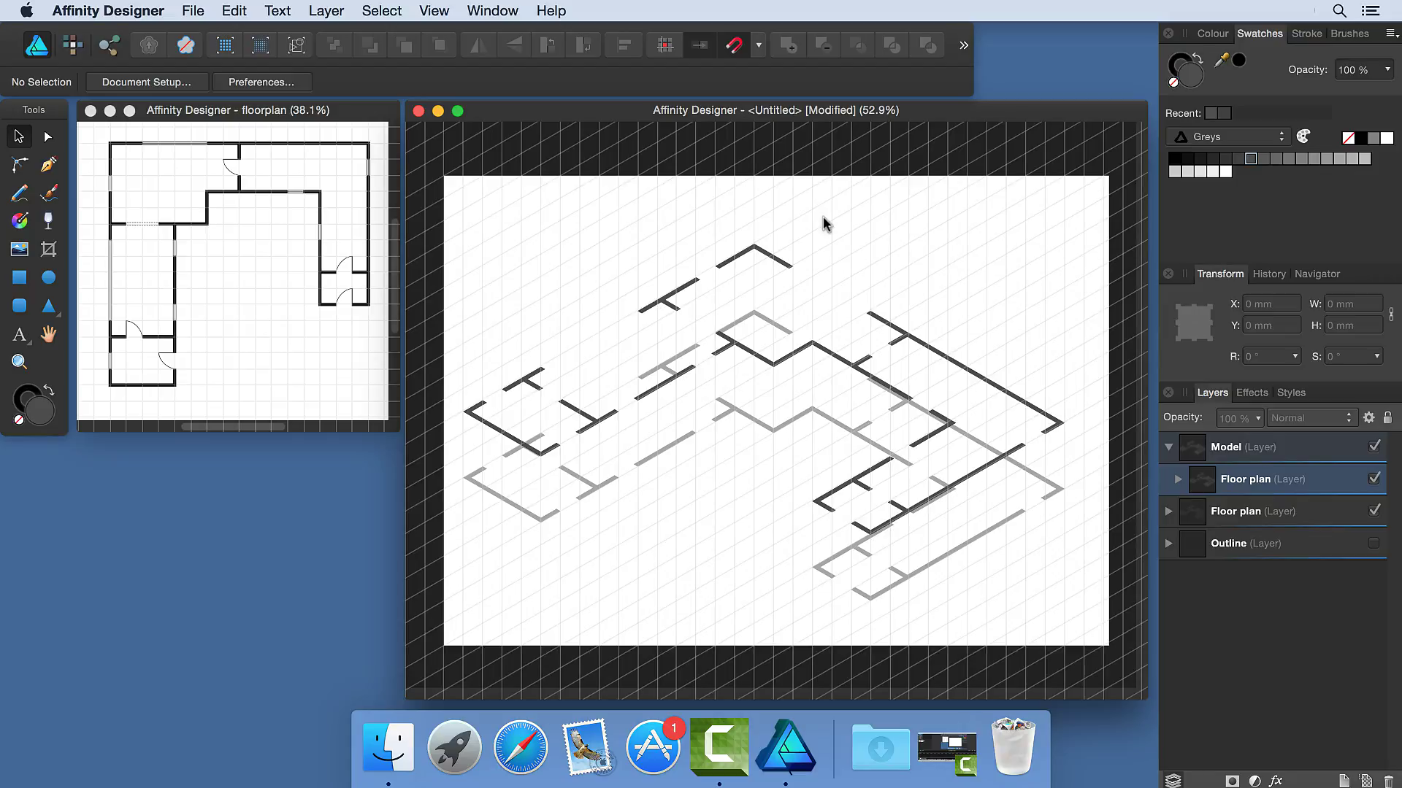
scroll(752, 247, "up", 8)
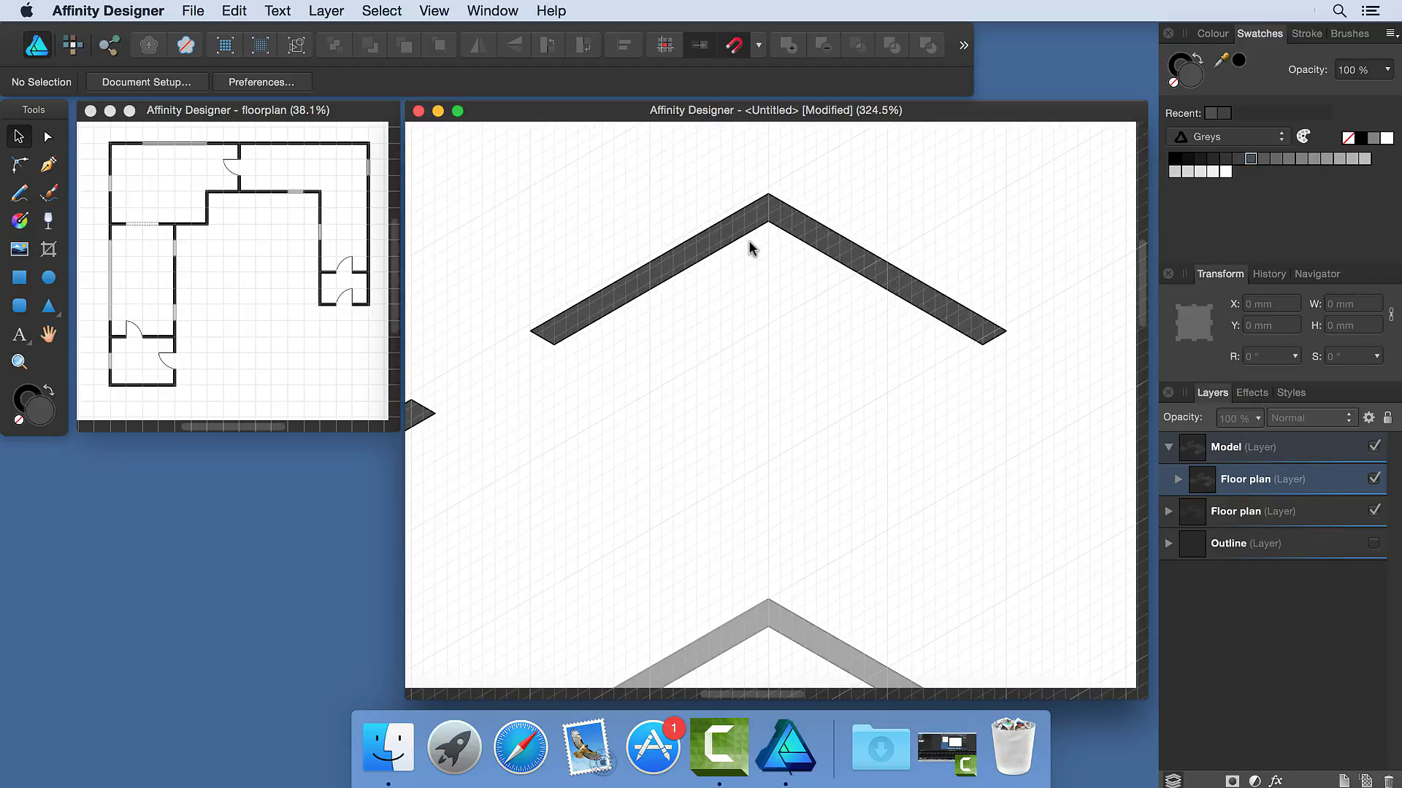
left_click_drag(767, 208, 776, 213)
key("super+0")
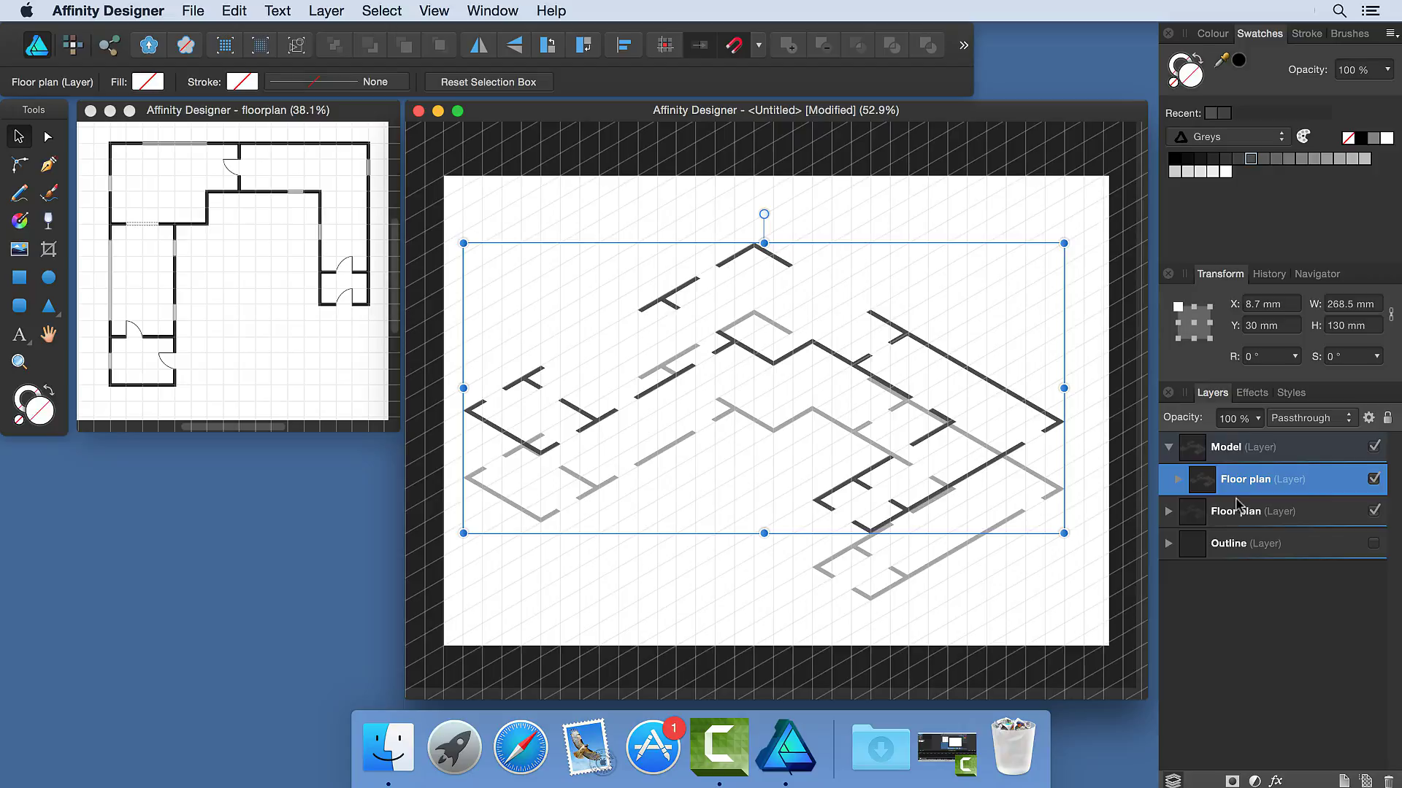
Add a layer named Walls inside Model, placed below the Floor plan layer.
left_click(1343, 781)
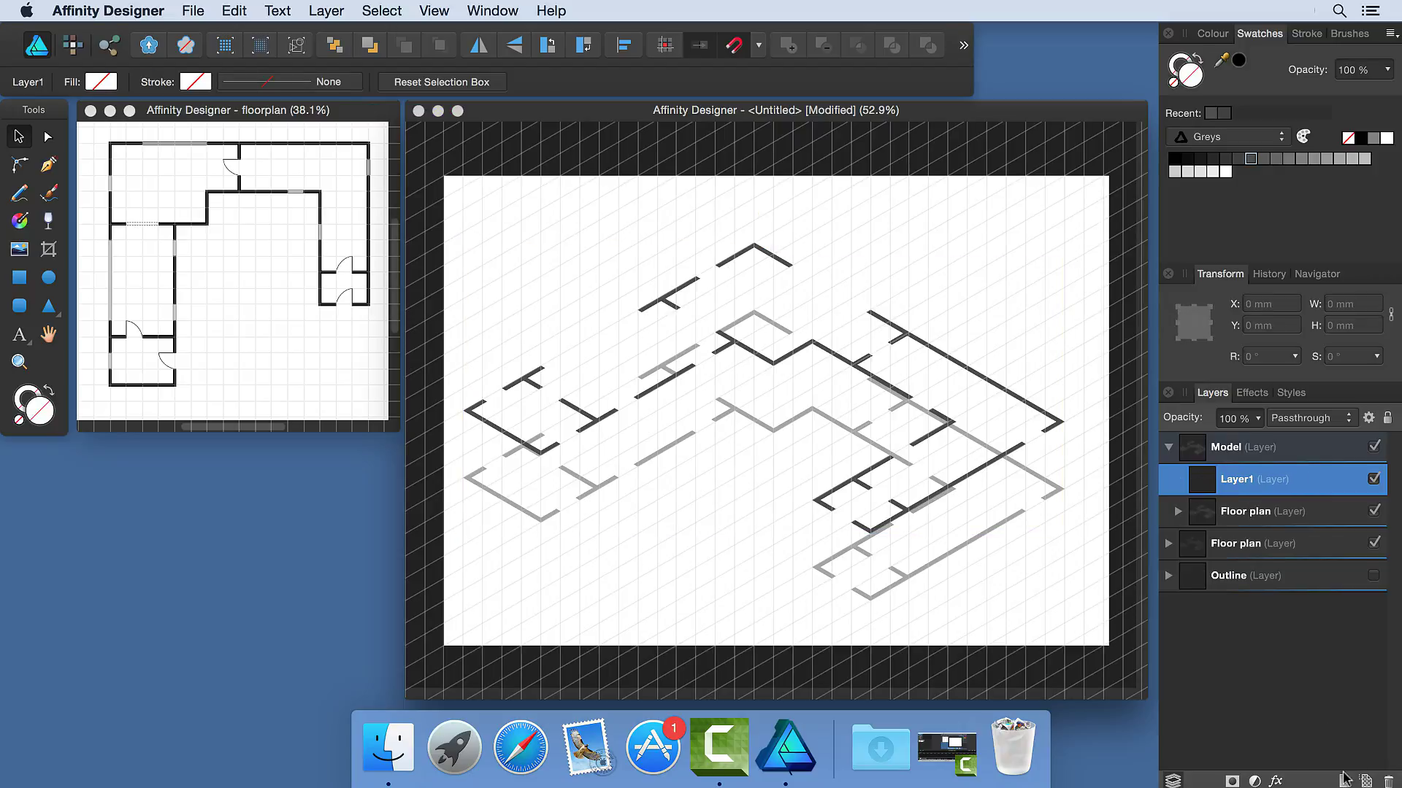
double_click(1269, 493)
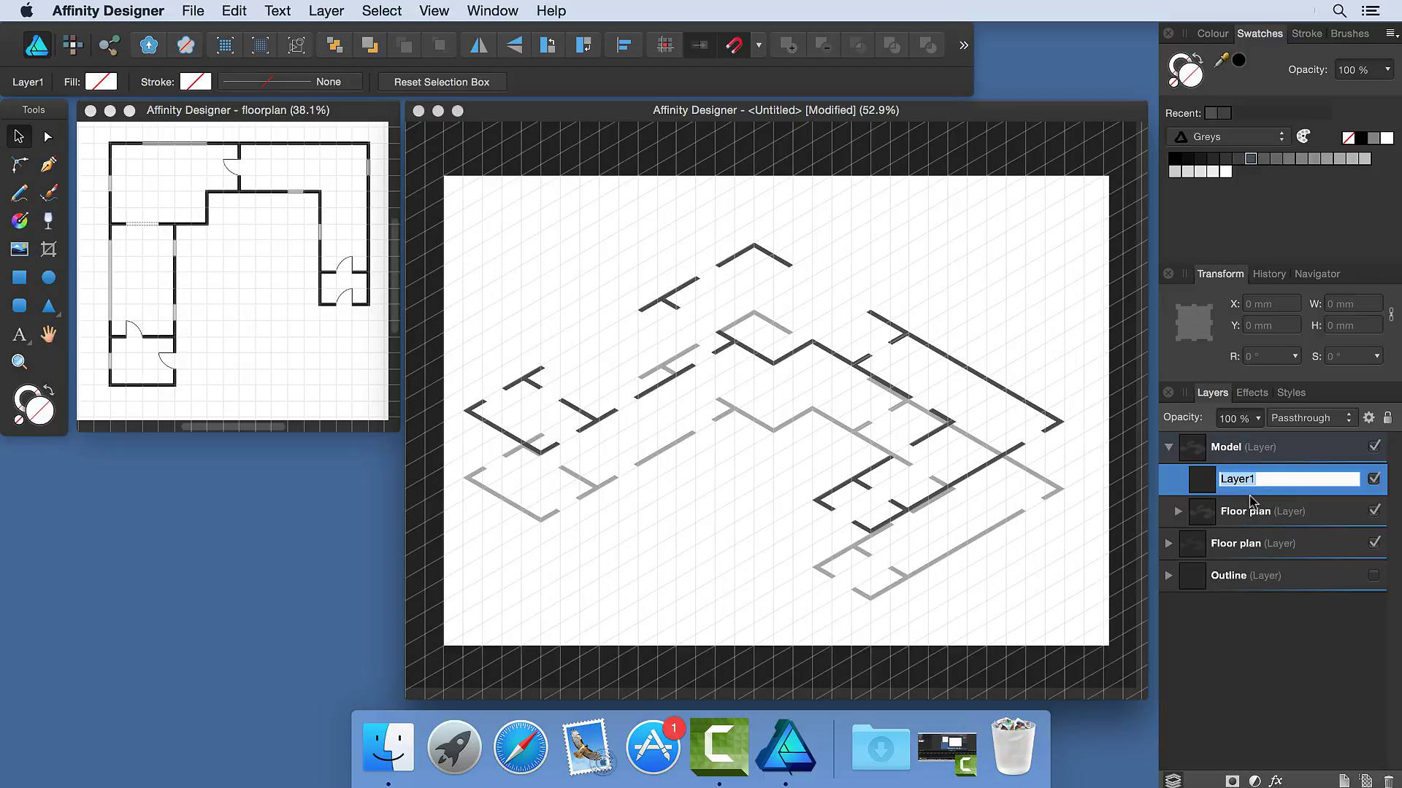
type("Walls")
key("Return")
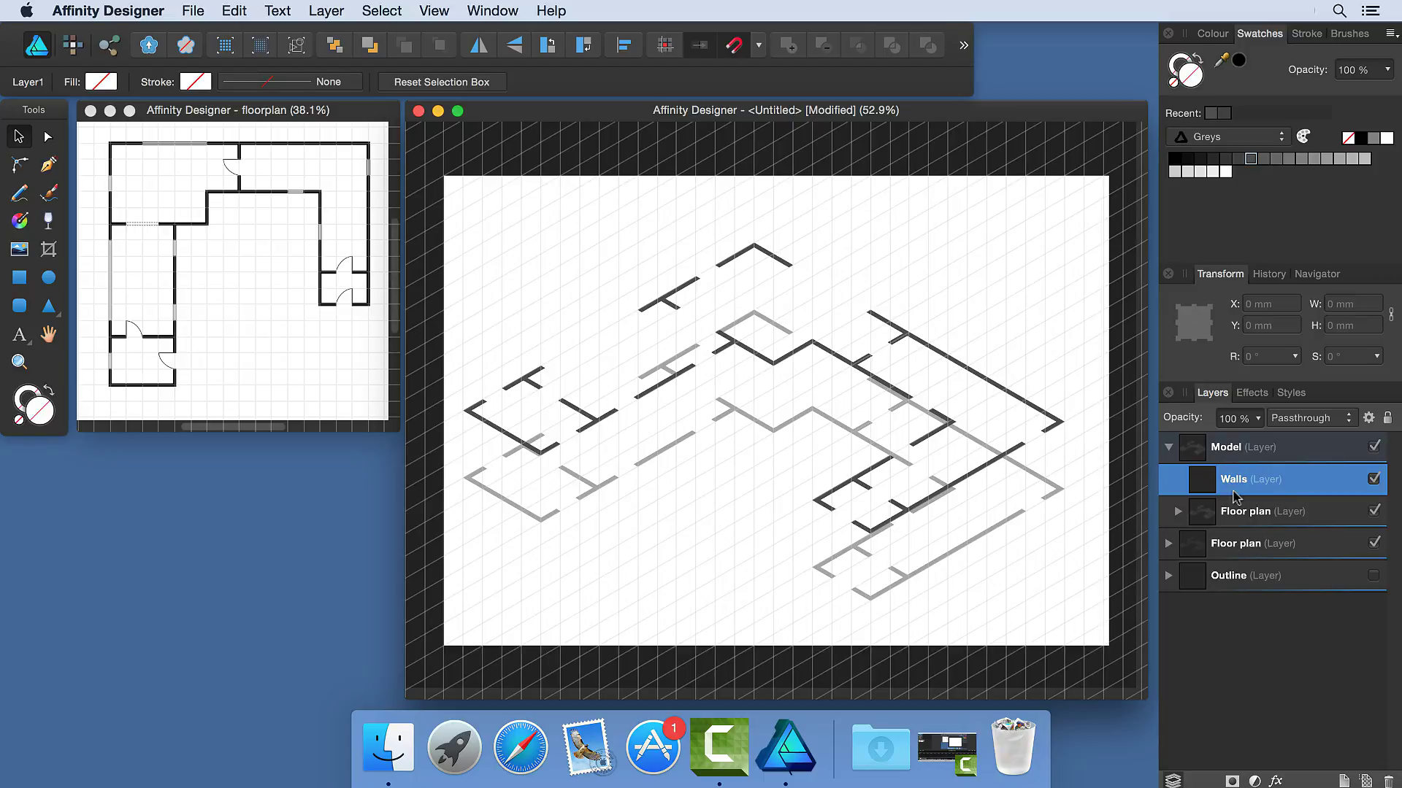
left_click_drag(1234, 496, 1233, 513)
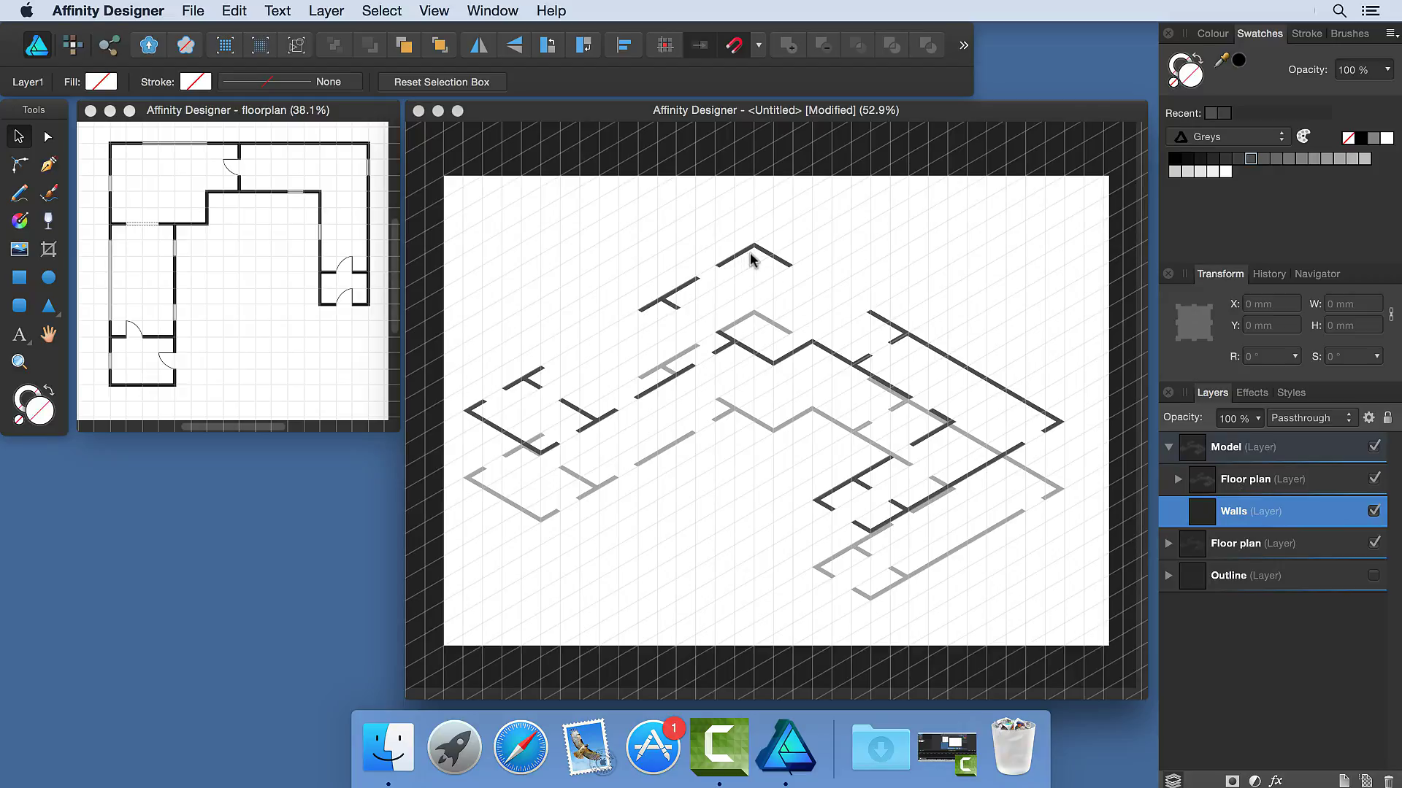
left_click(49, 167)
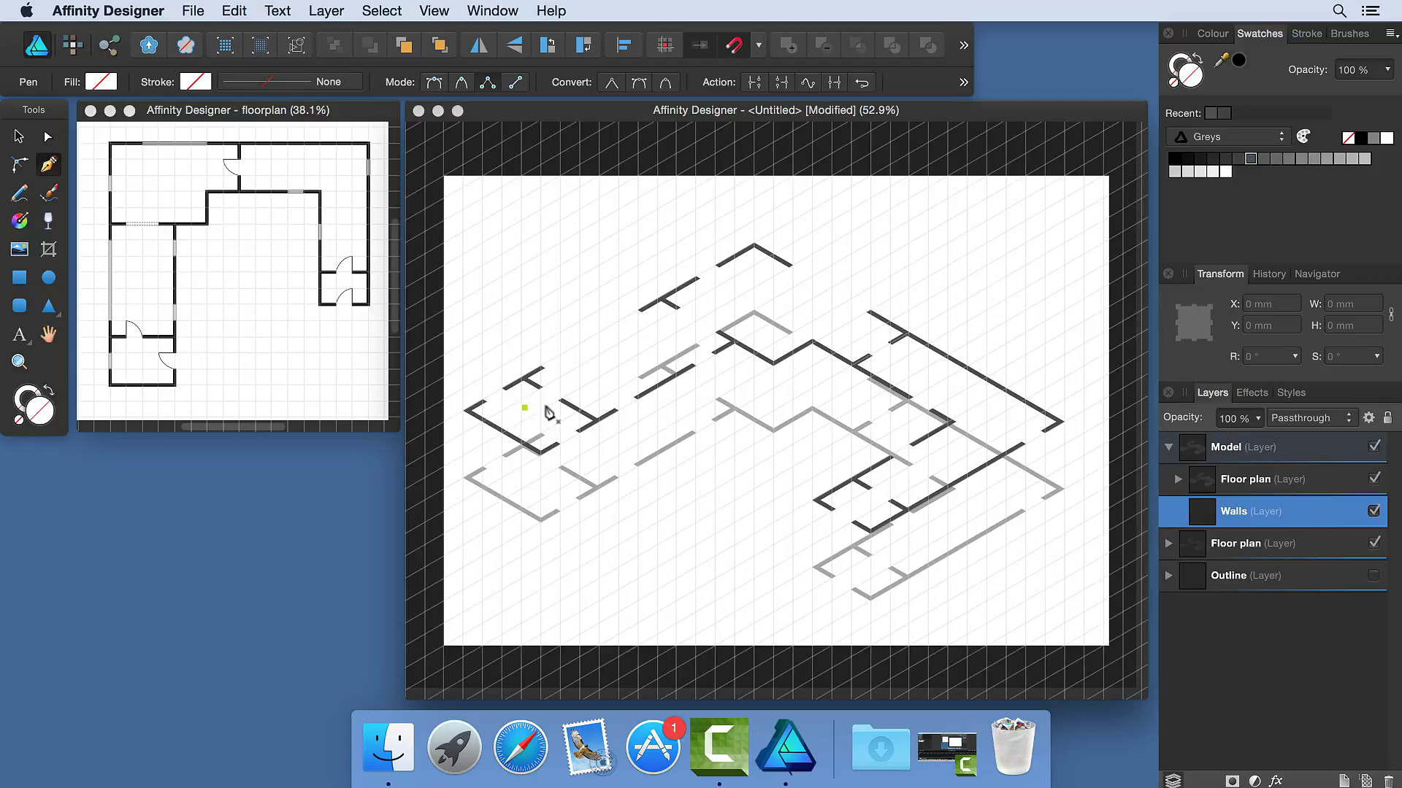
Trace a closed long outer wall panel from the raised wall corners to the grey floor plan corner.
scroll(475, 425, "up", 8)
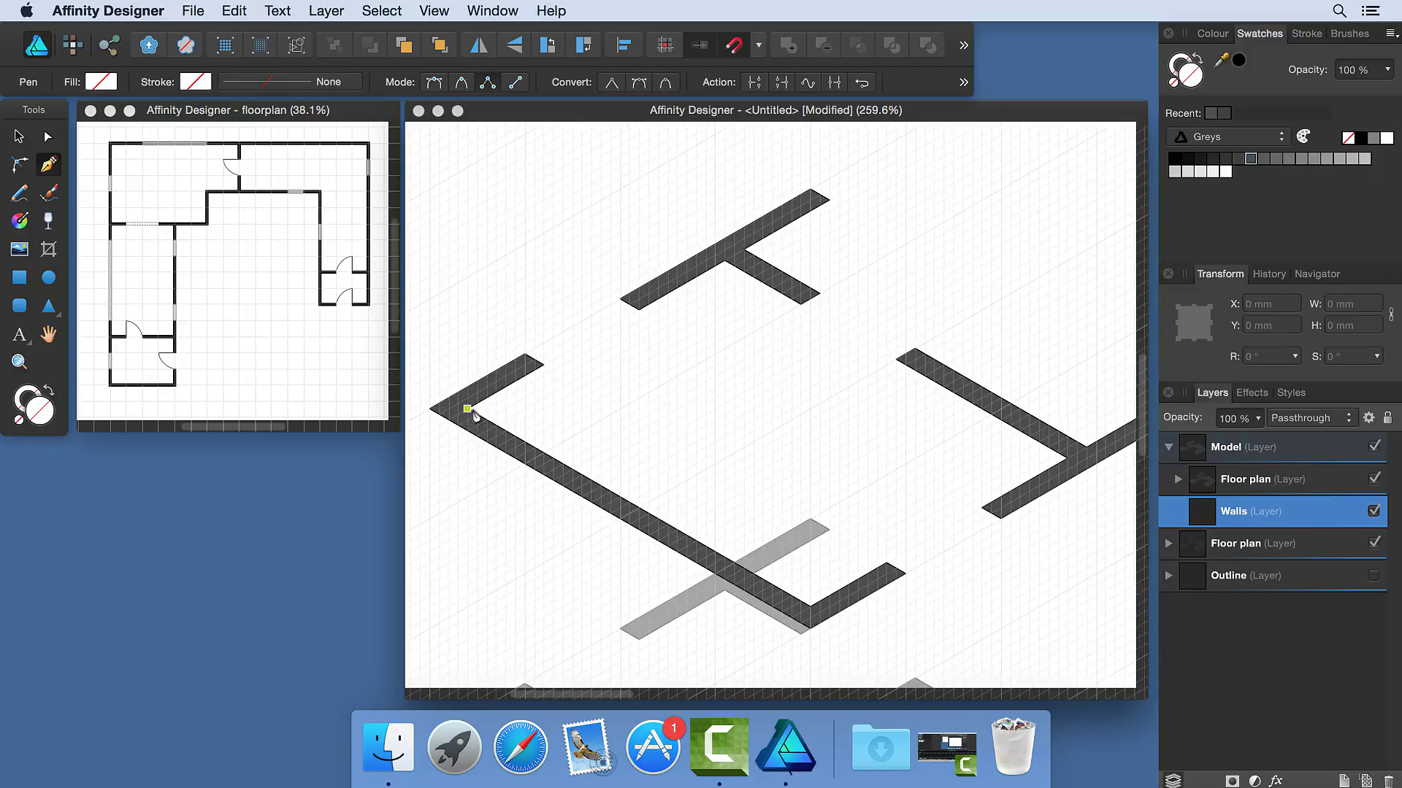
left_click(471, 412)
scroll(980, 222, "up", 5)
scroll(980, 222, "right", 6)
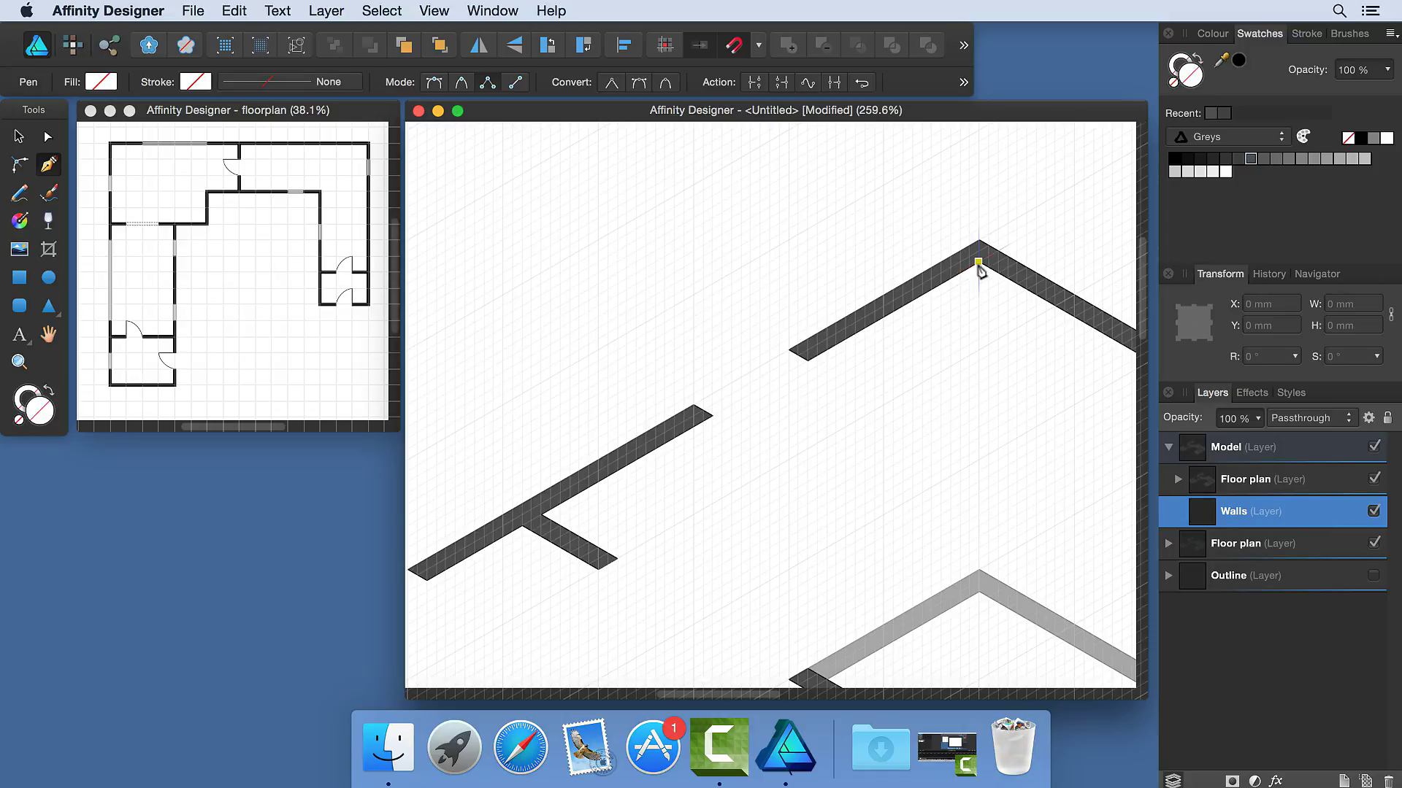
left_click(979, 264)
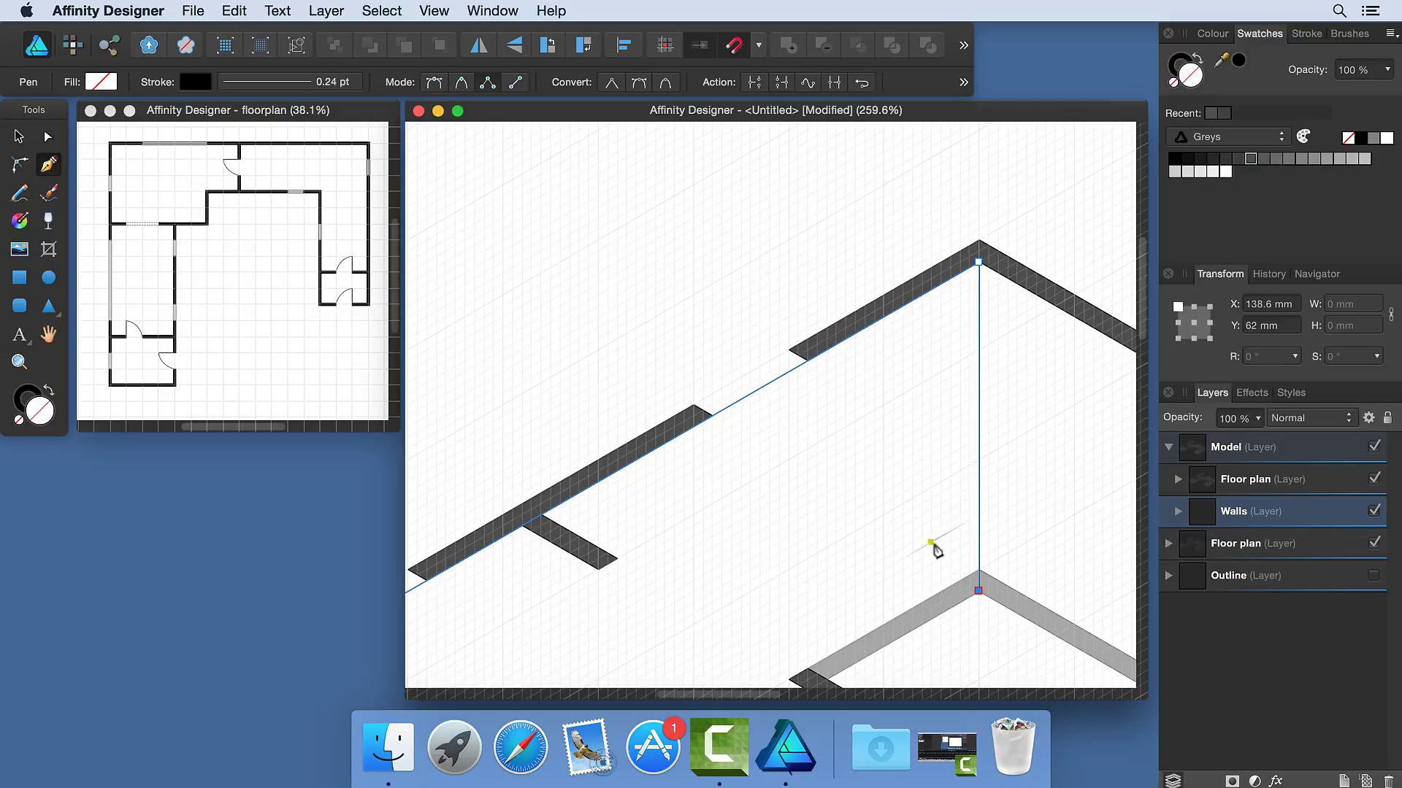
scroll(914, 550, "down", 5)
scroll(913, 550, "left", 2)
left_click_drag(815, 381, 1011, 207)
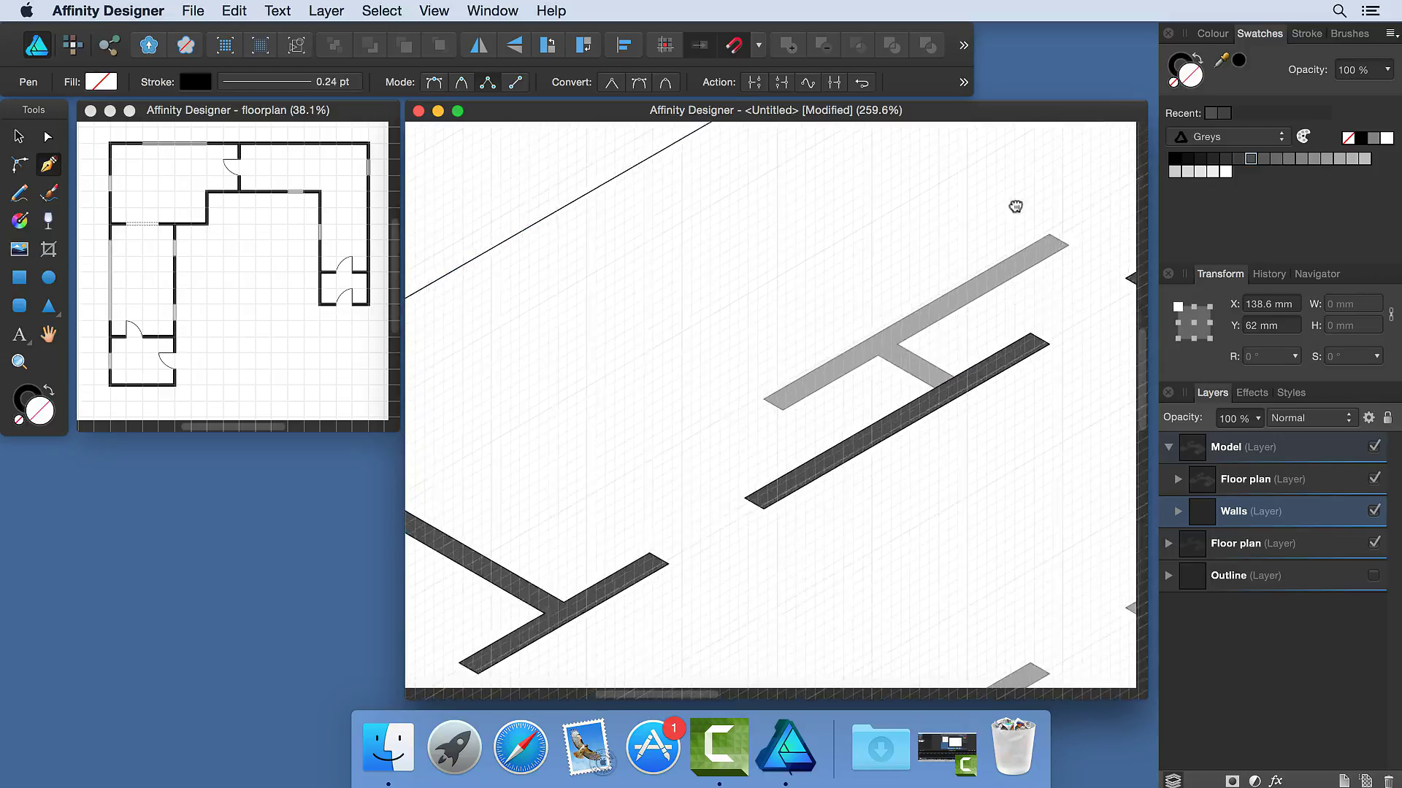
mouse_move(688, 366)
left_mouse_down()
mouse_move(961, 271)
mouse_move(1082, 204)
left_mouse_up()
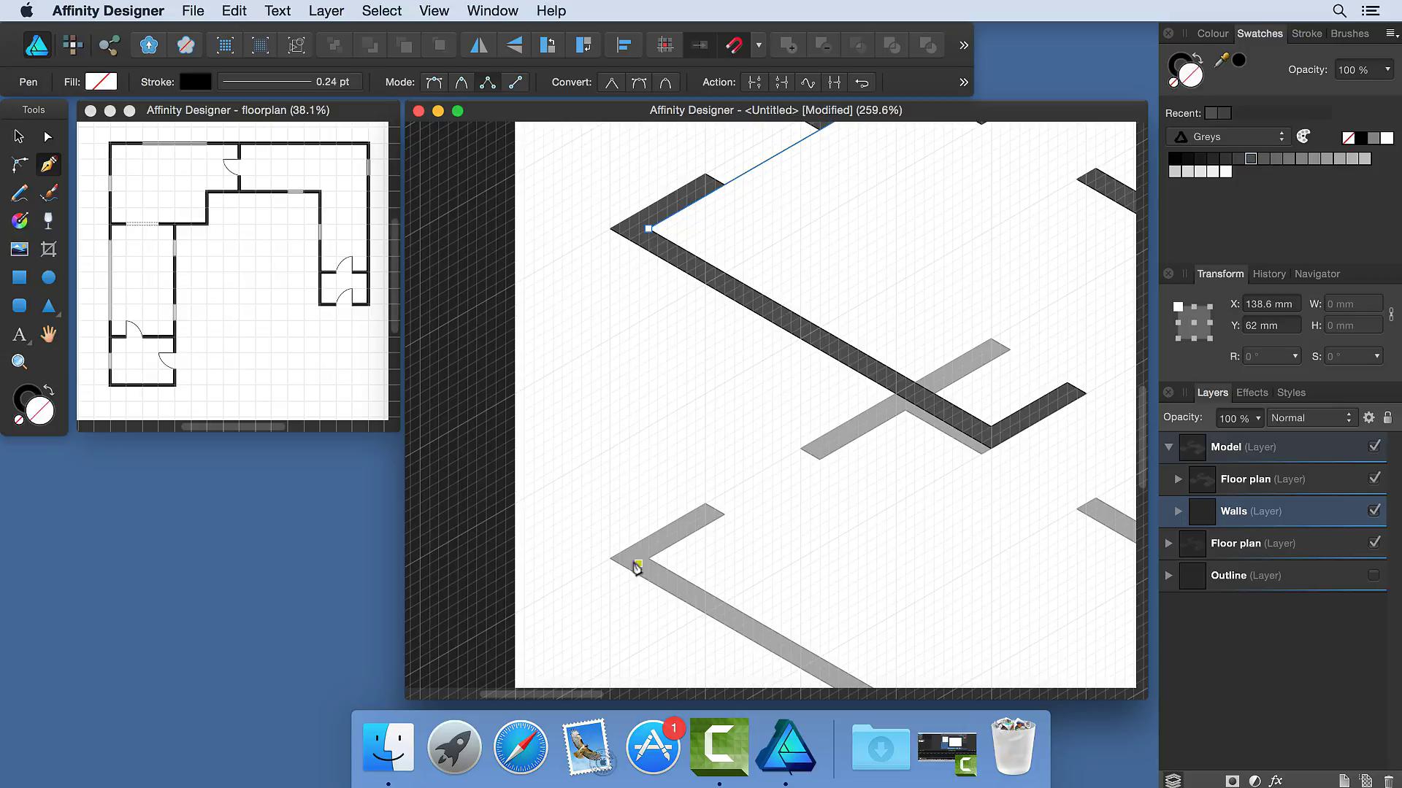
left_click(648, 559)
left_click(648, 229)
Fill the wall panel light grey, hide the isometric grid, and deselect it.
left_click(1364, 158)
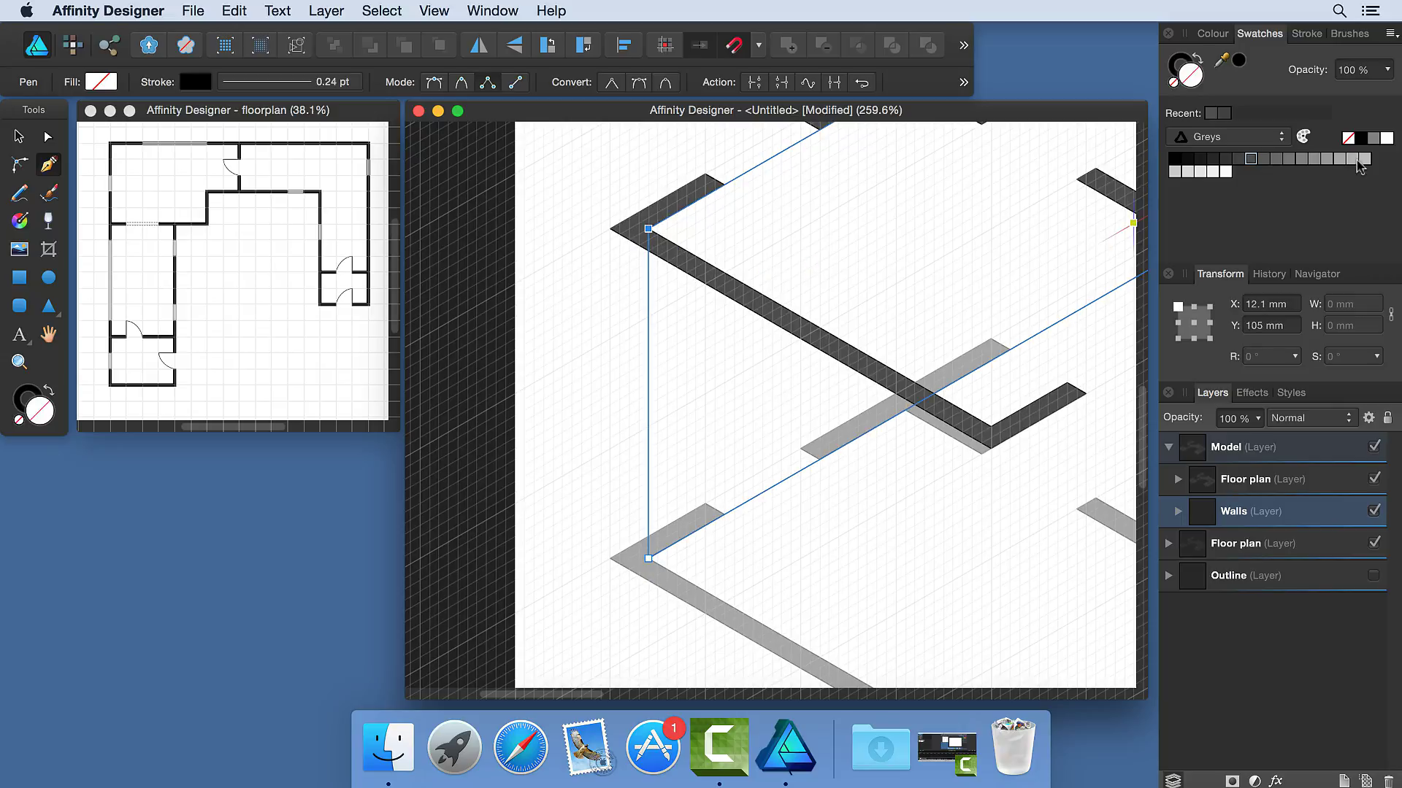
key("super+0")
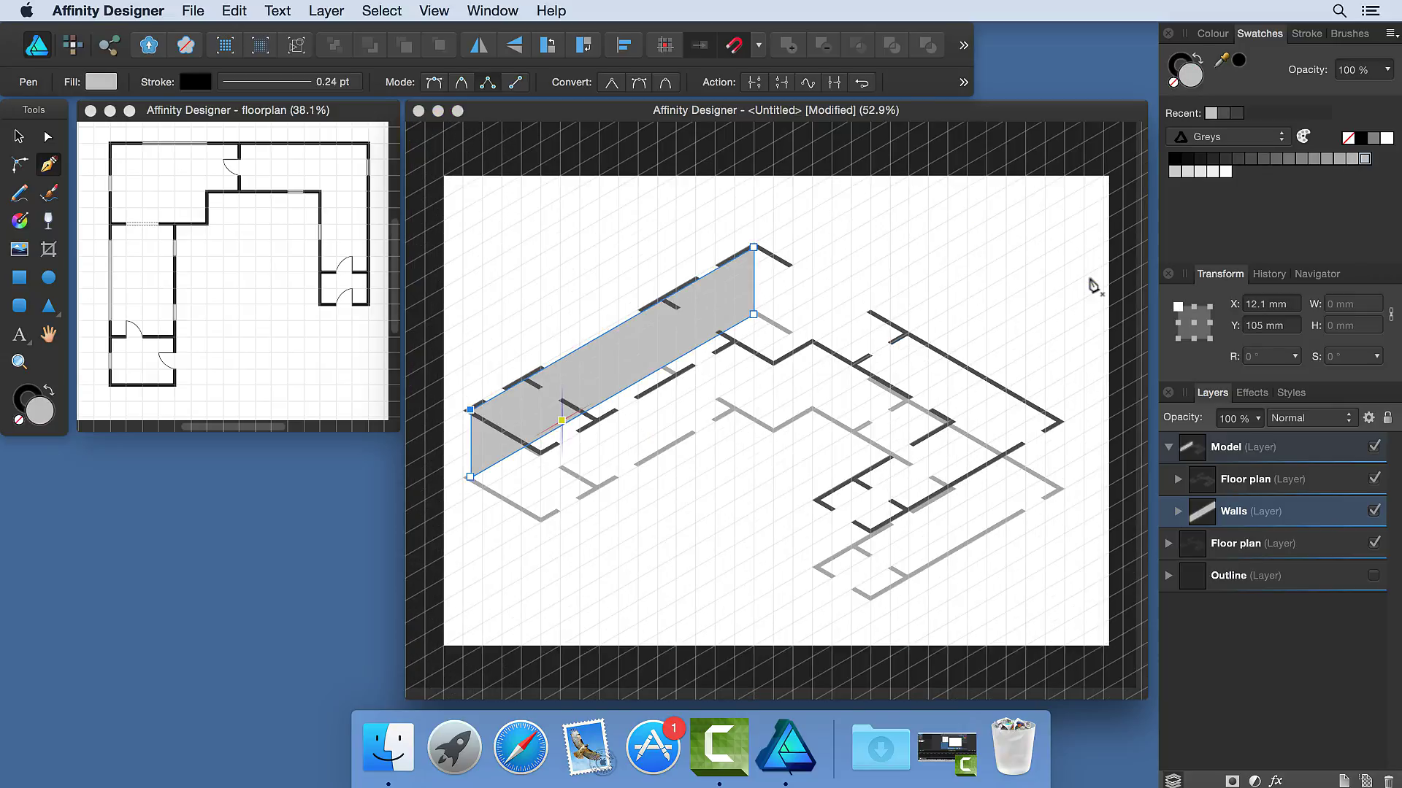
key("super+apostrophe")
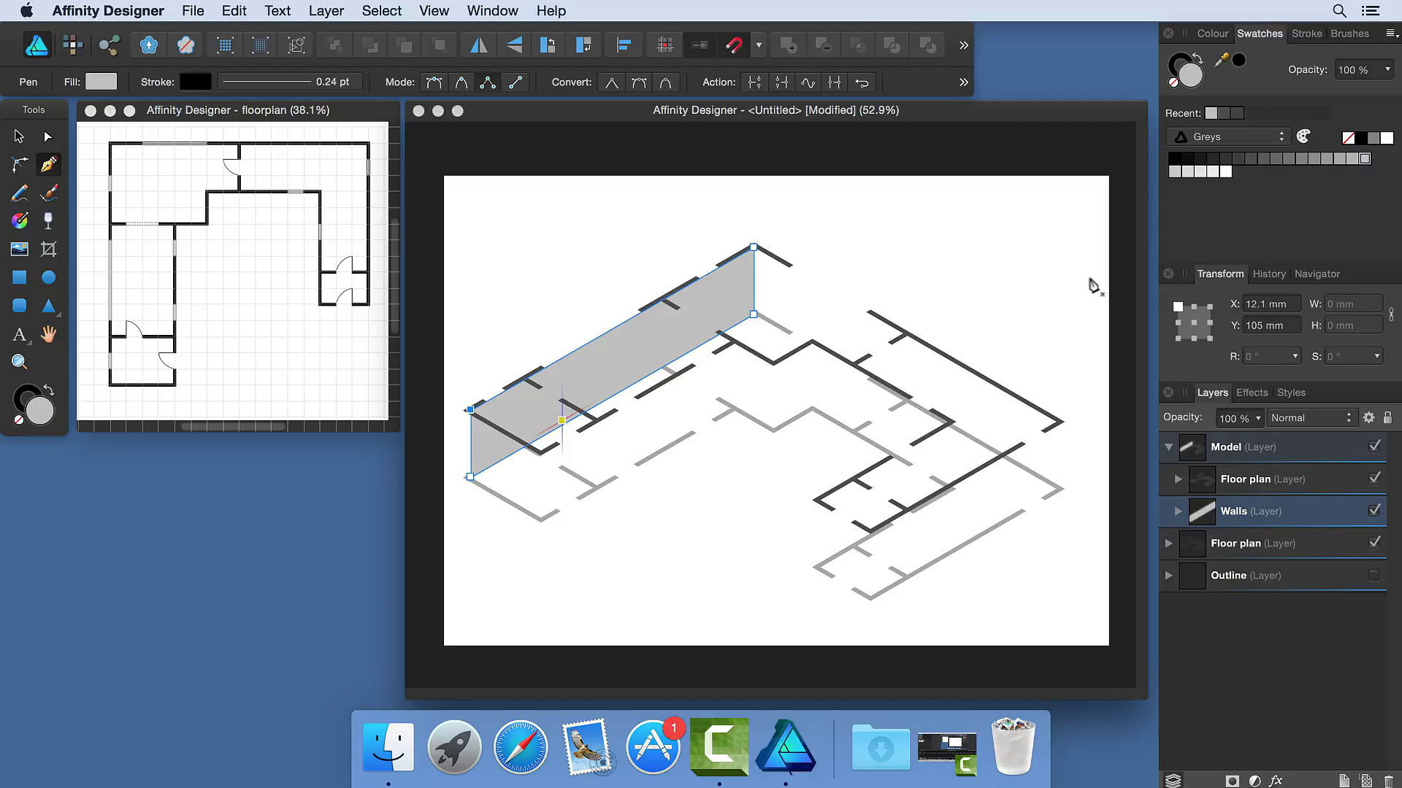
key("super+d")
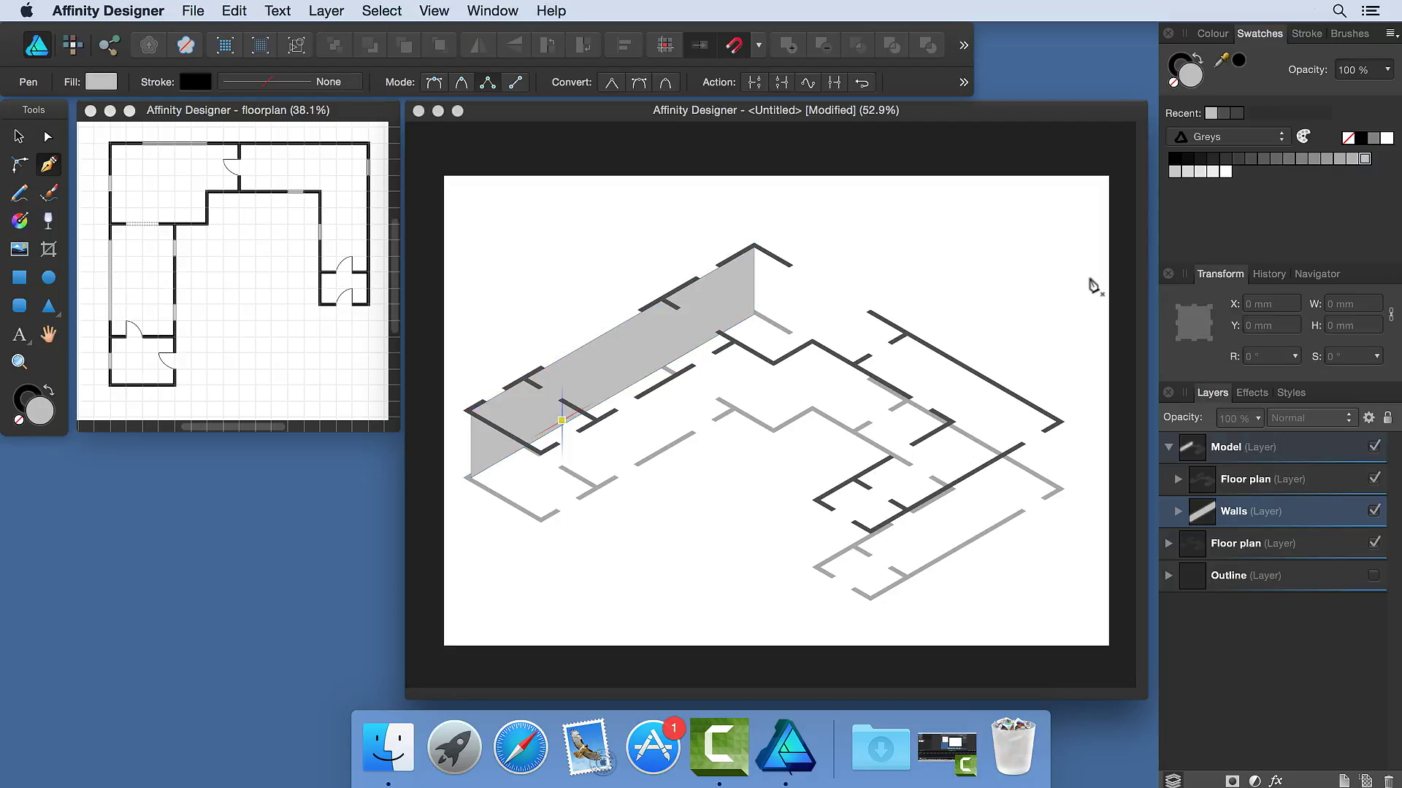
Start a wall outline at the corner and zoom to show the whole page.
scroll(771, 305, "up", 5)
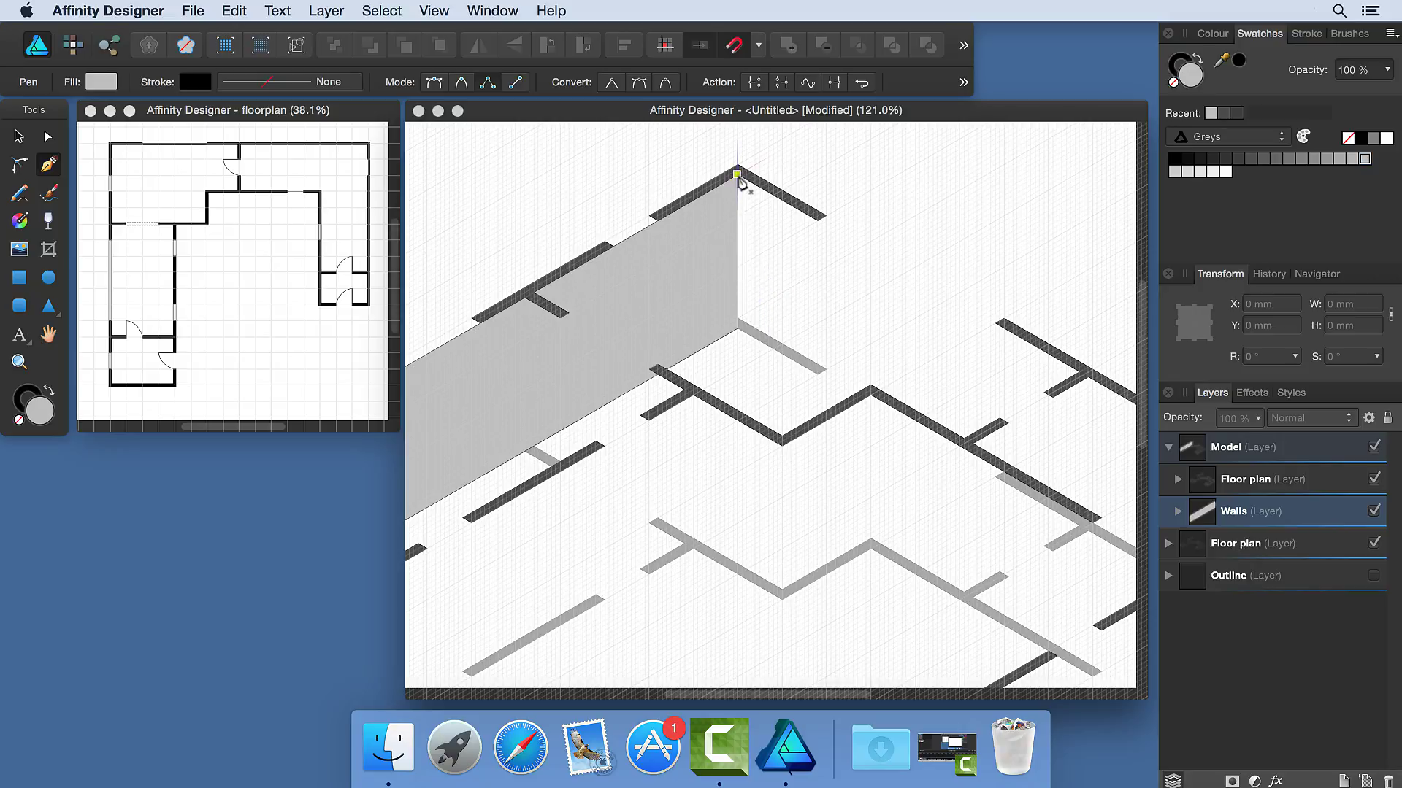
scroll(742, 184, "up", 5)
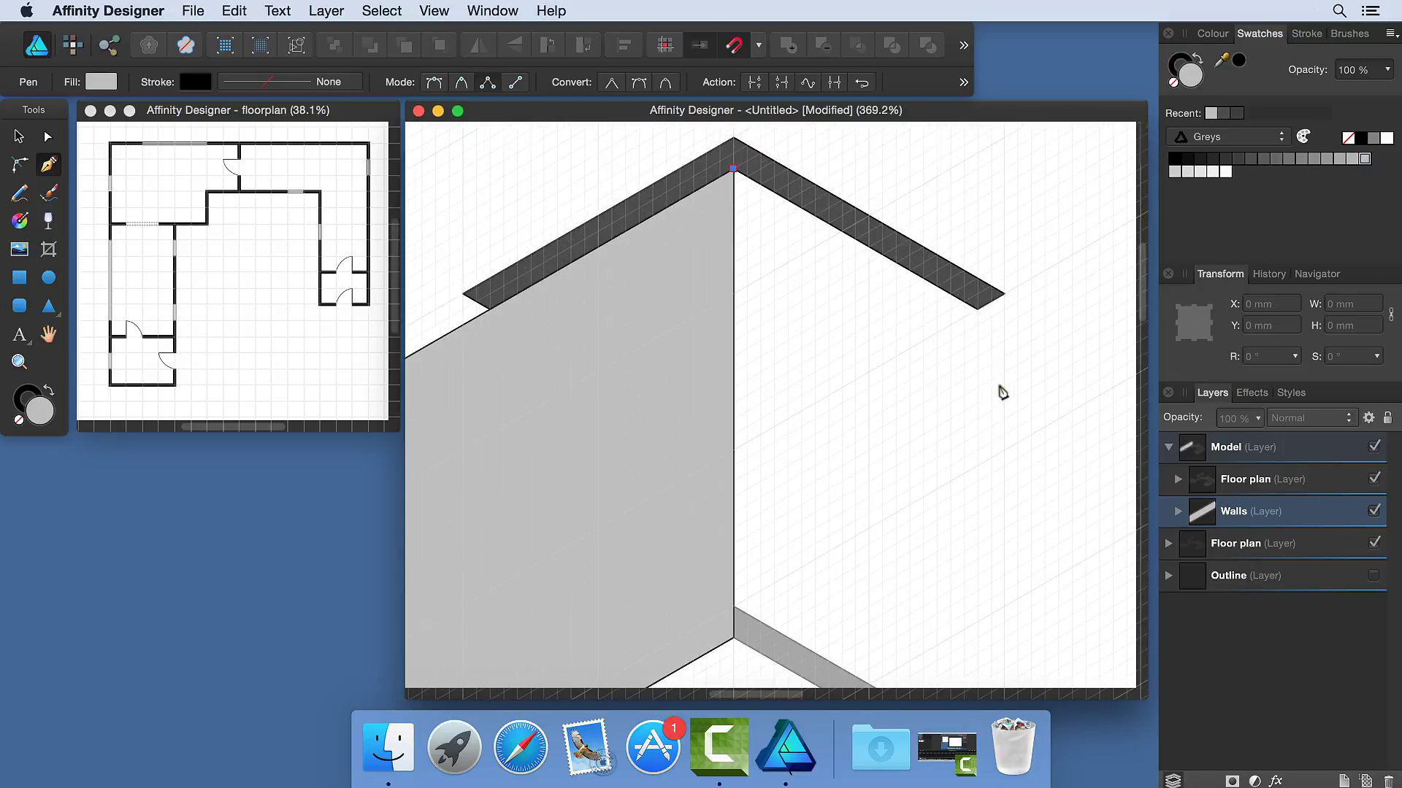
scroll(650, 192, "down", 8)
scroll(1022, 365, "up", 8)
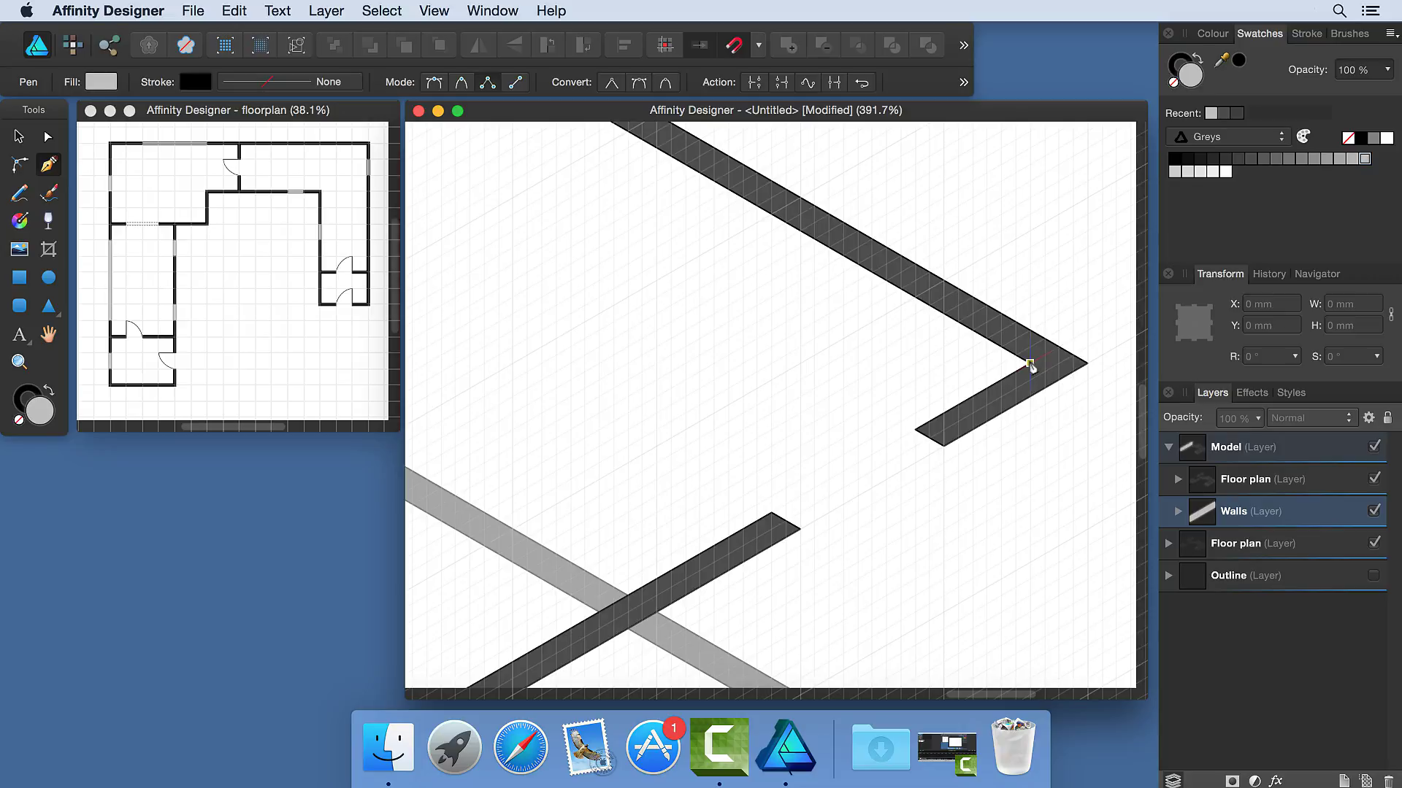
key("slash")
left_click(1030, 364)
scroll(983, 291, "down", 5)
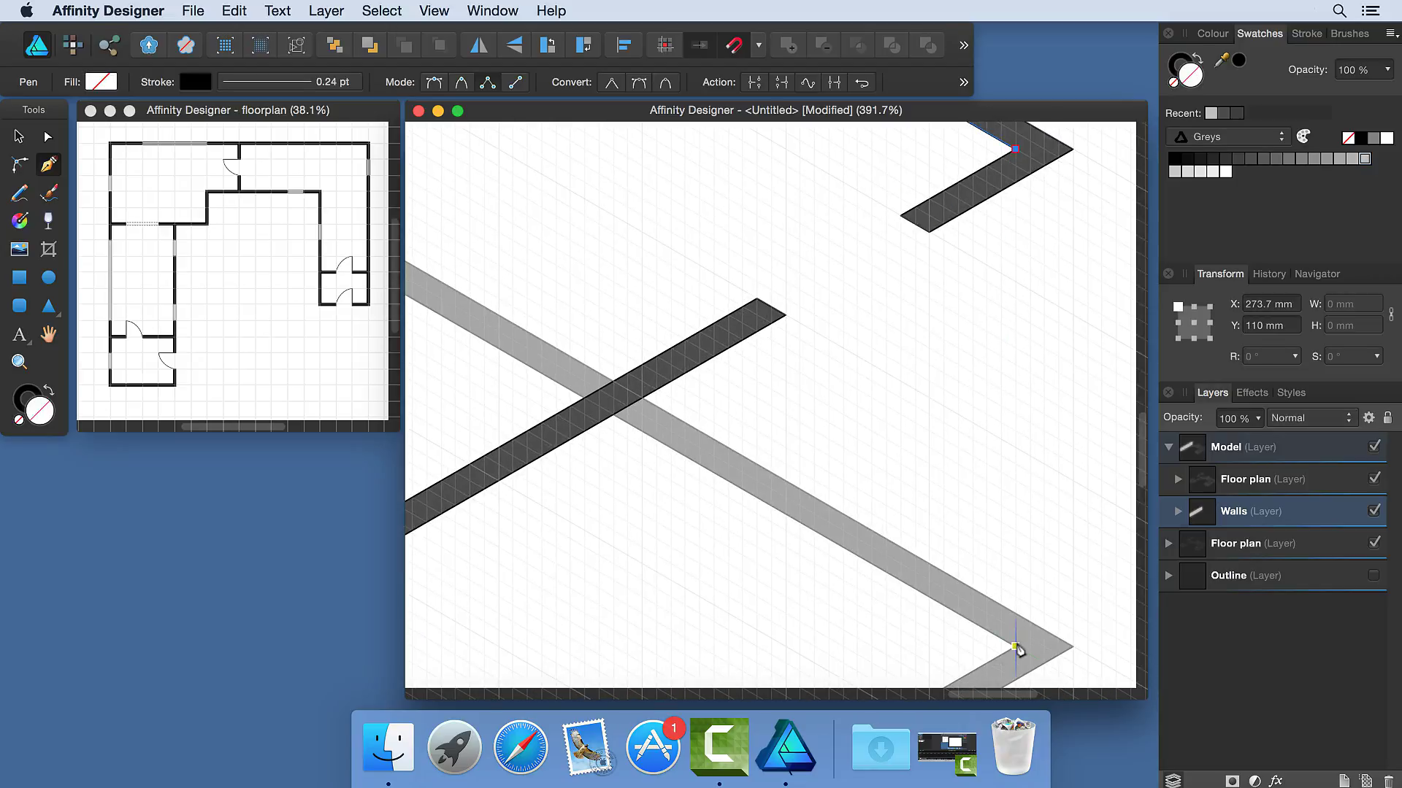
left_click_drag(813, 332, 905, 80)
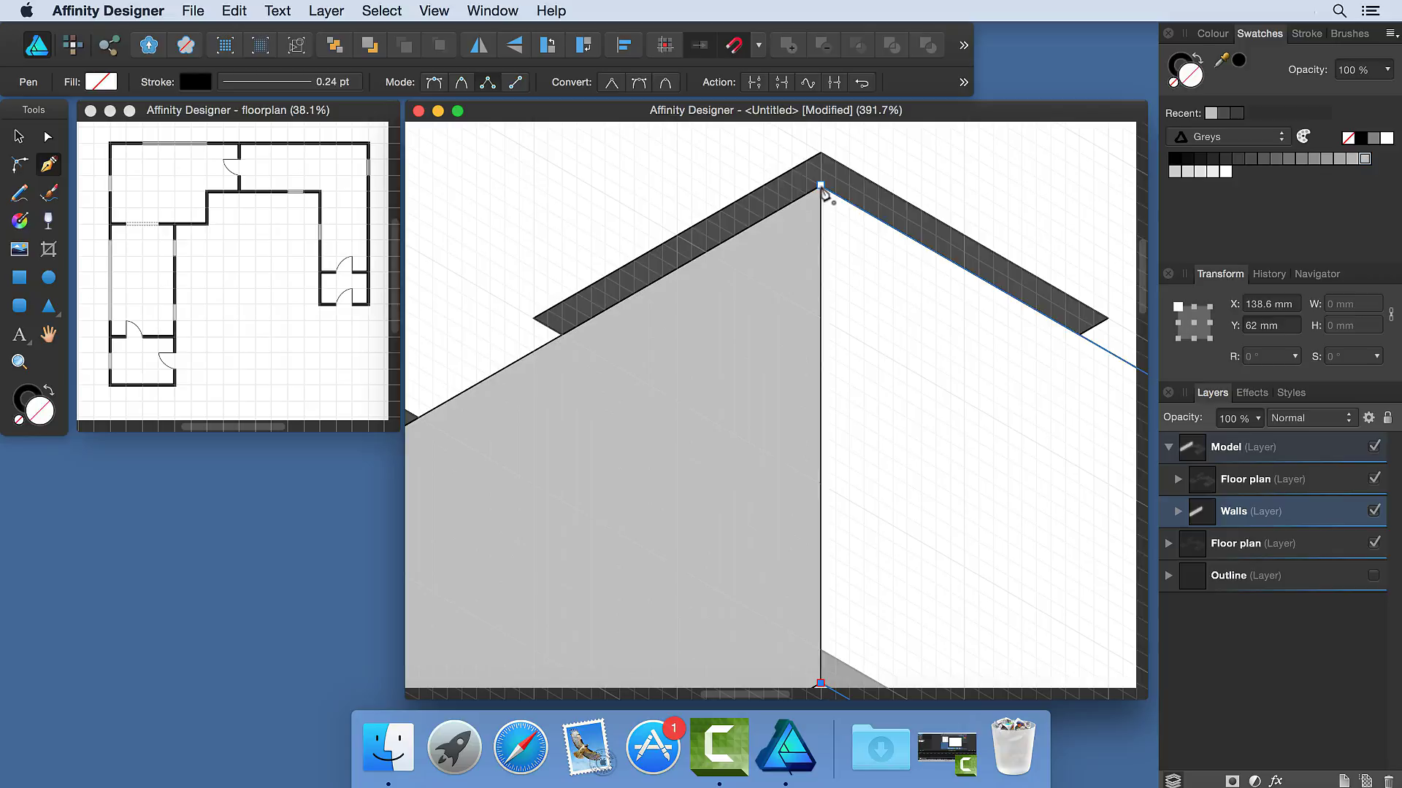
key("super+0")
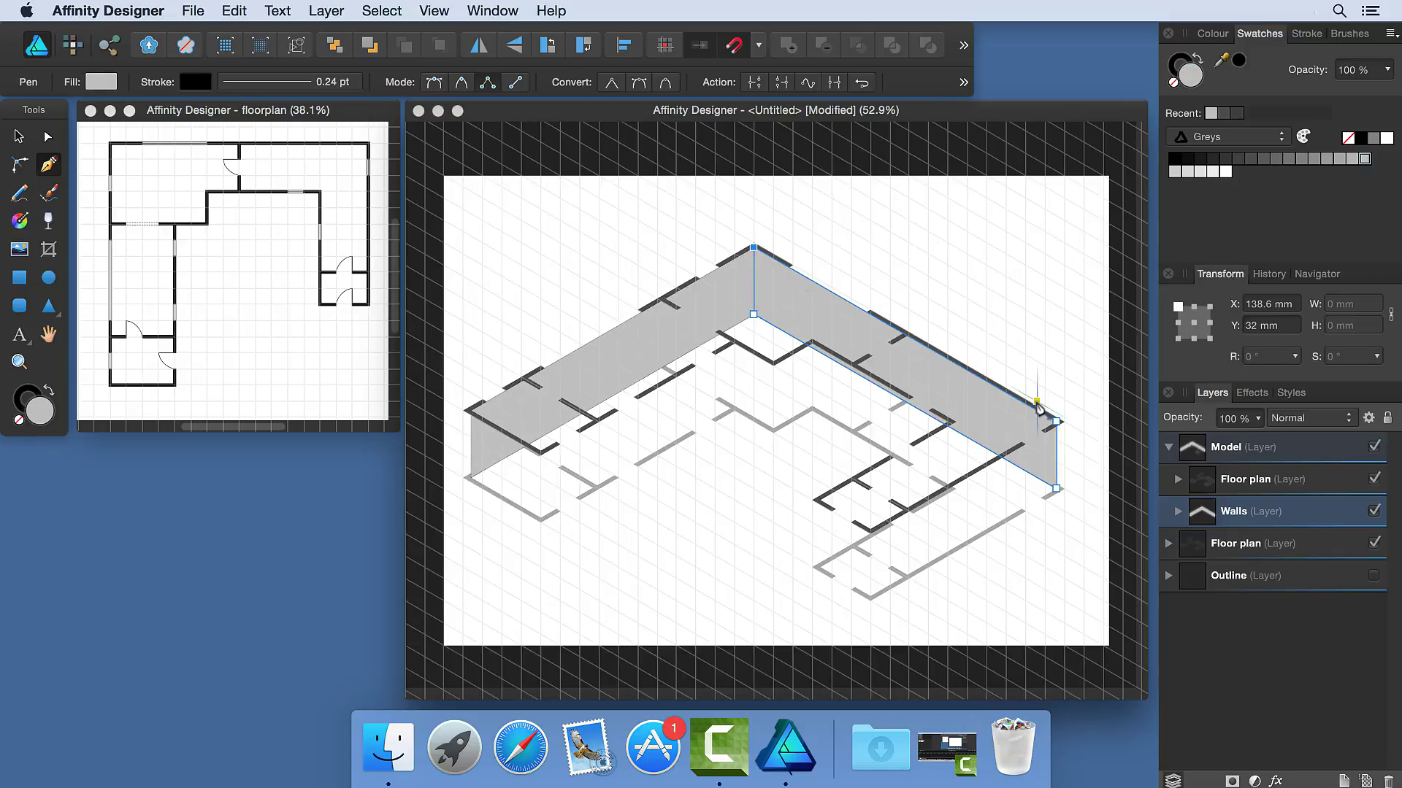
scroll(907, 406, "up", 5)
scroll(907, 406, "down", 2)
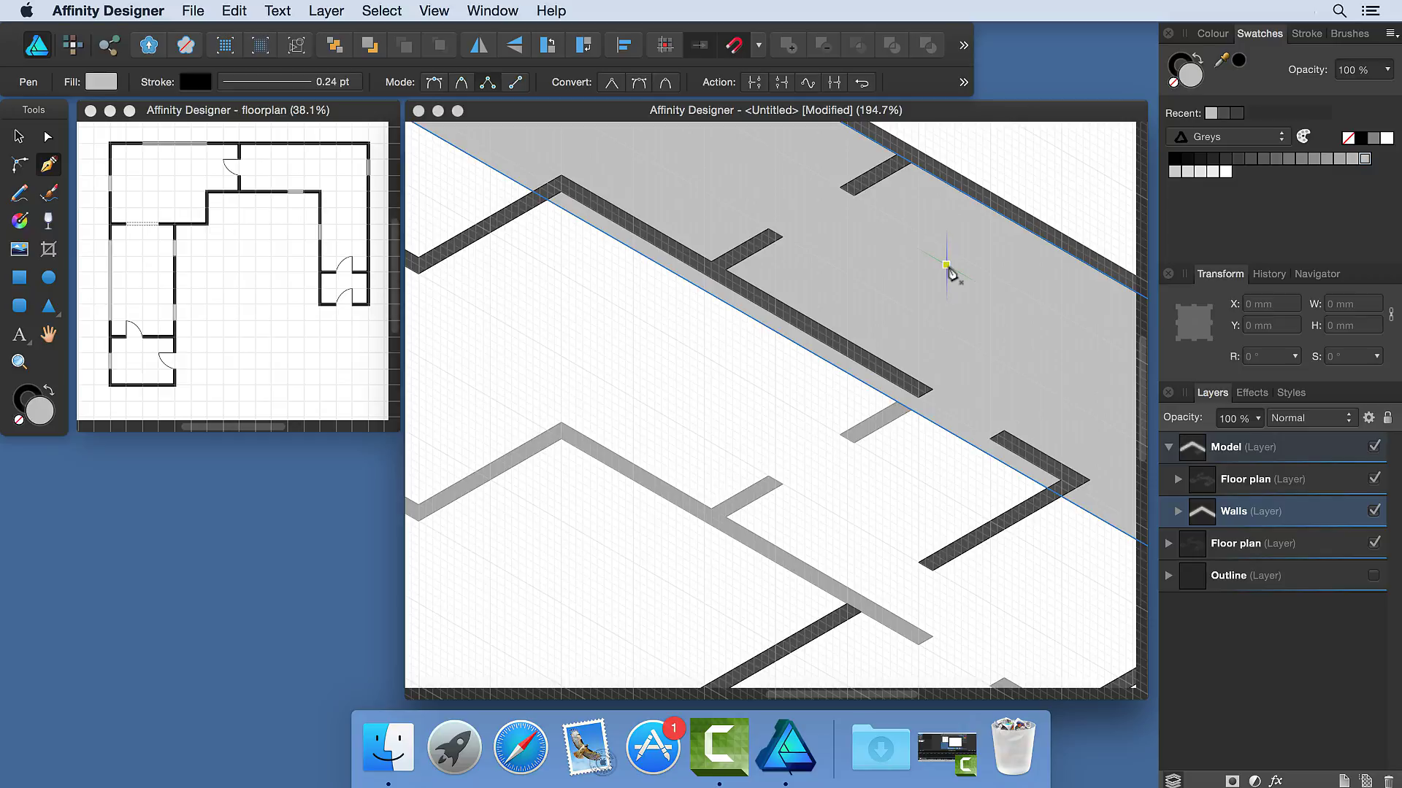
key("slash")
Trace and close the right-hand outer wall panel from the junction to the floor.
left_click(911, 411)
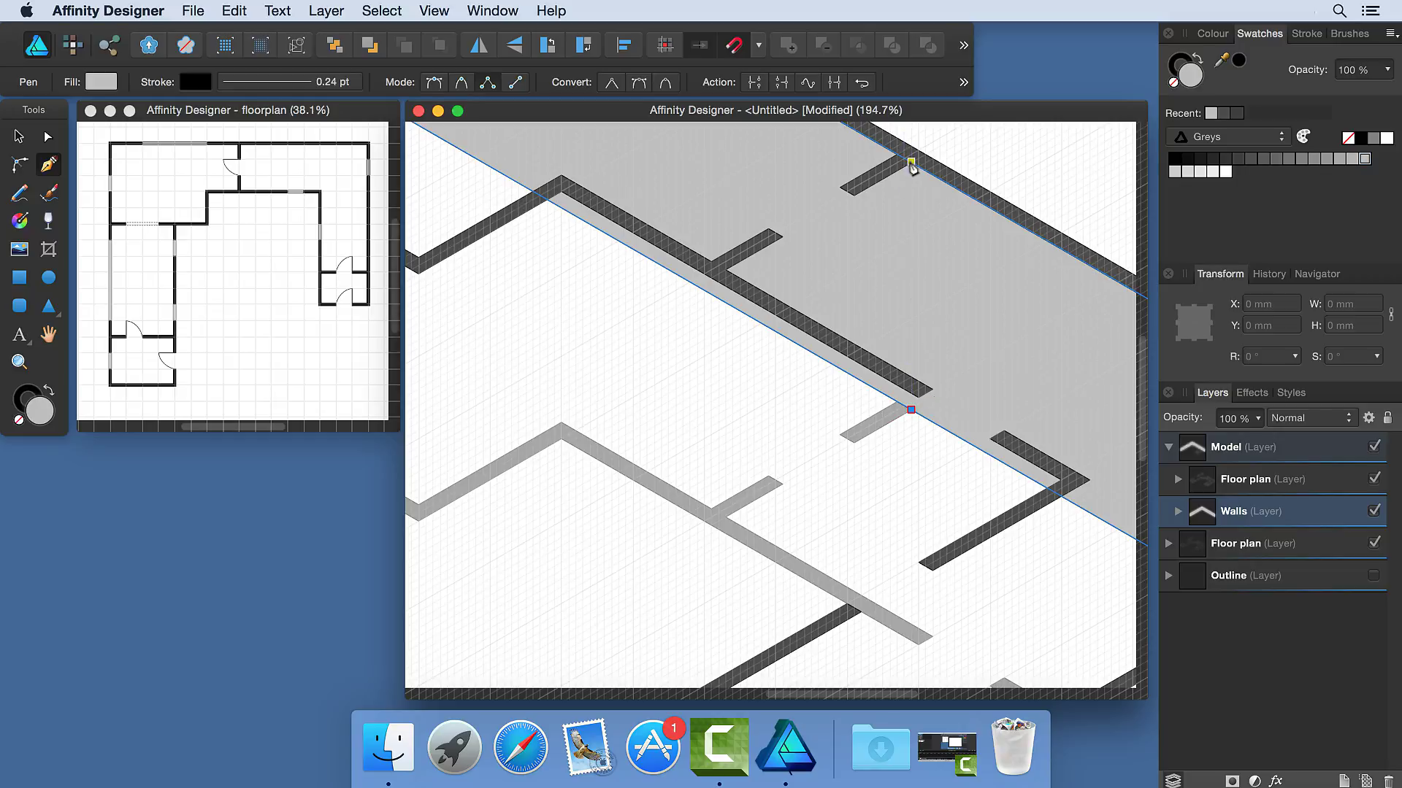
left_click(911, 162)
left_click(725, 270)
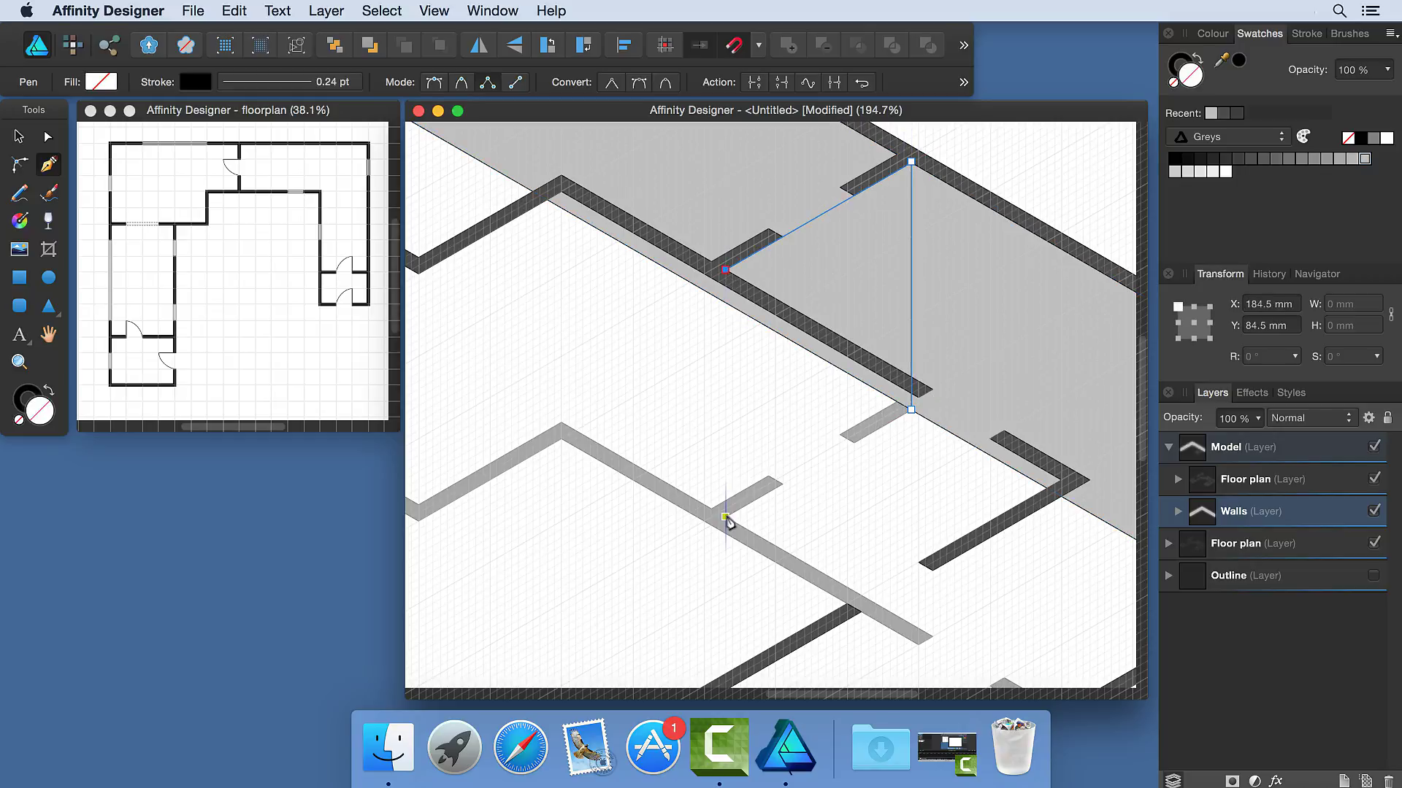
left_click(724, 517)
left_click(911, 410)
Begin an interior wall outline with four corners along its top and floor edges.
mouse_move(665, 442)
left_mouse_down()
mouse_move(925, 473)
mouse_move(879, 524)
left_mouse_up()
key("apostrophe")
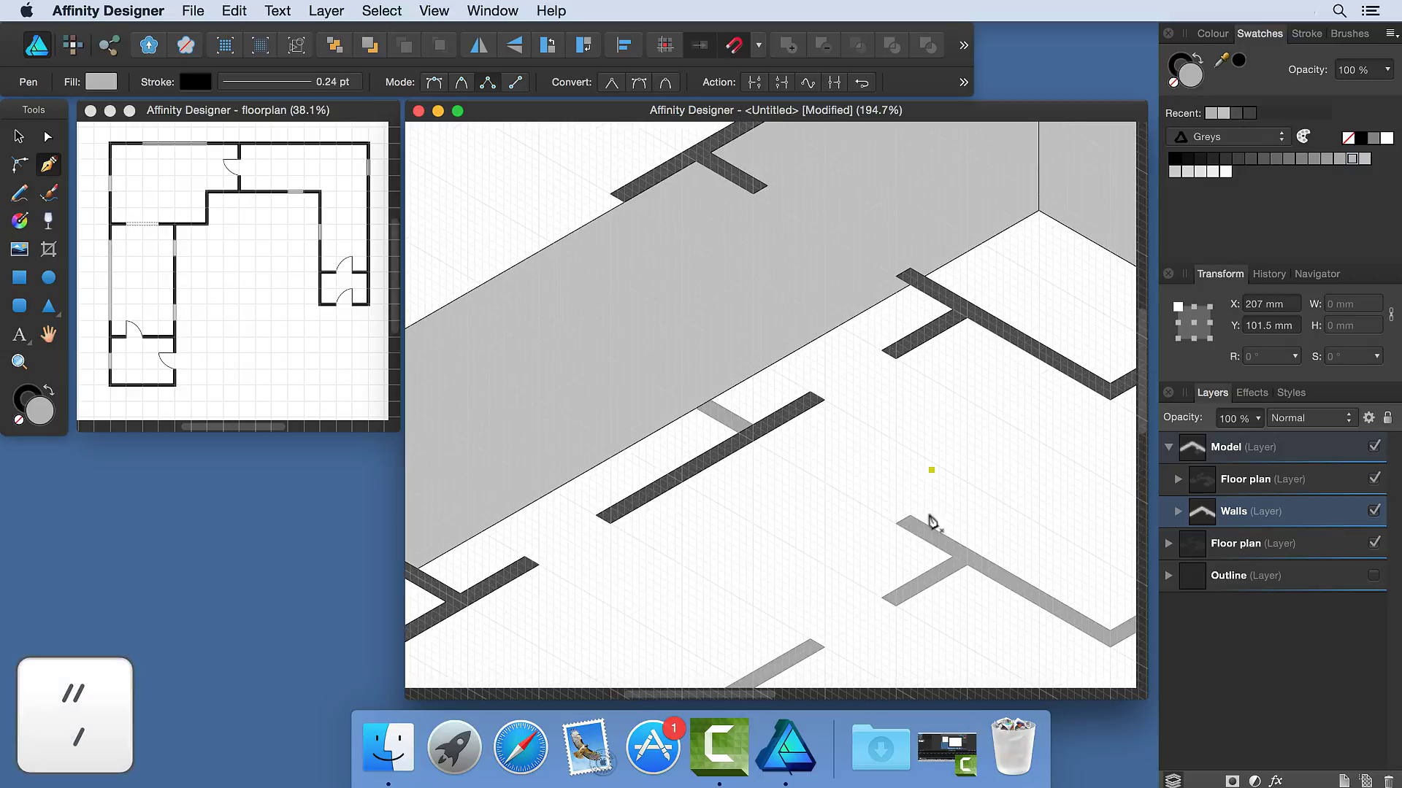
left_click(696, 161)
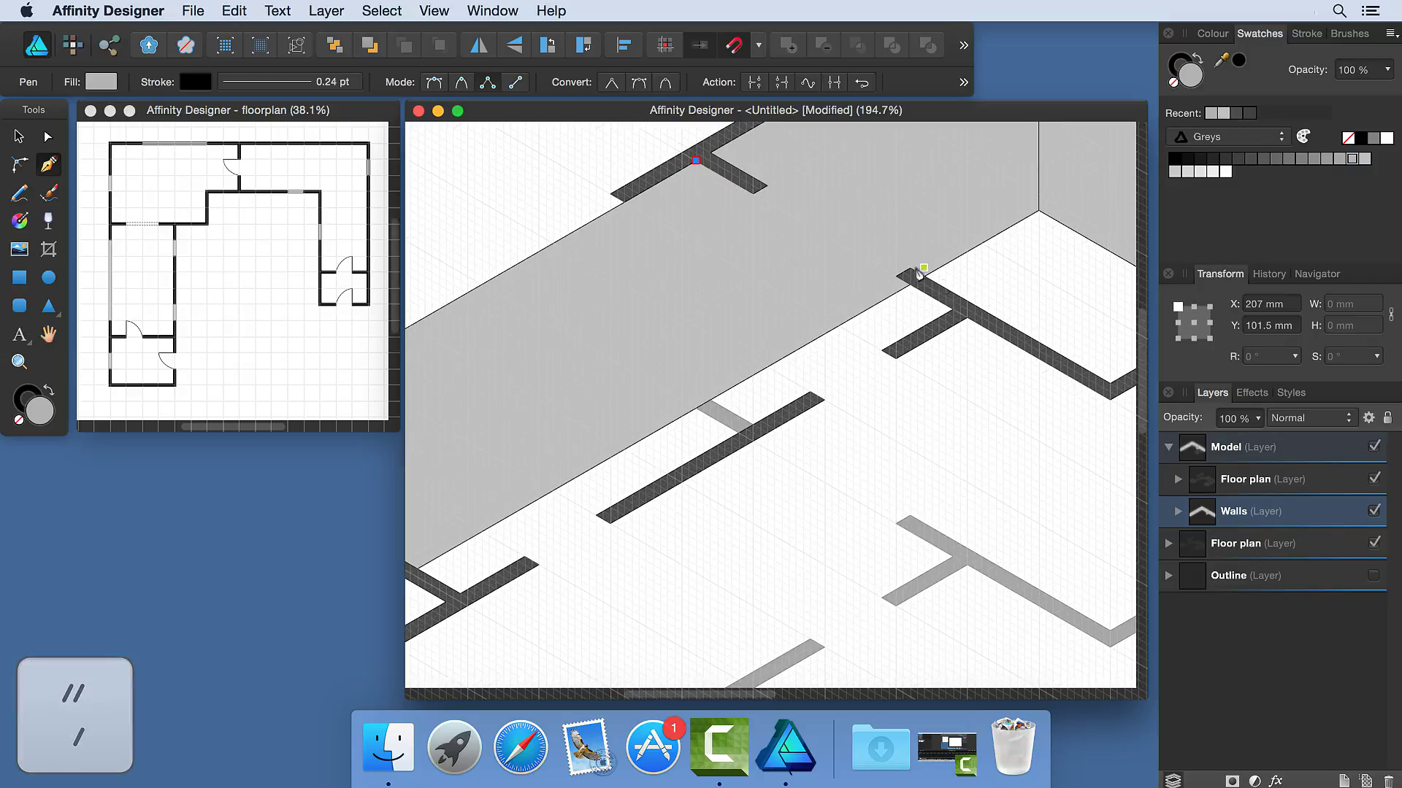
left_click(953, 310)
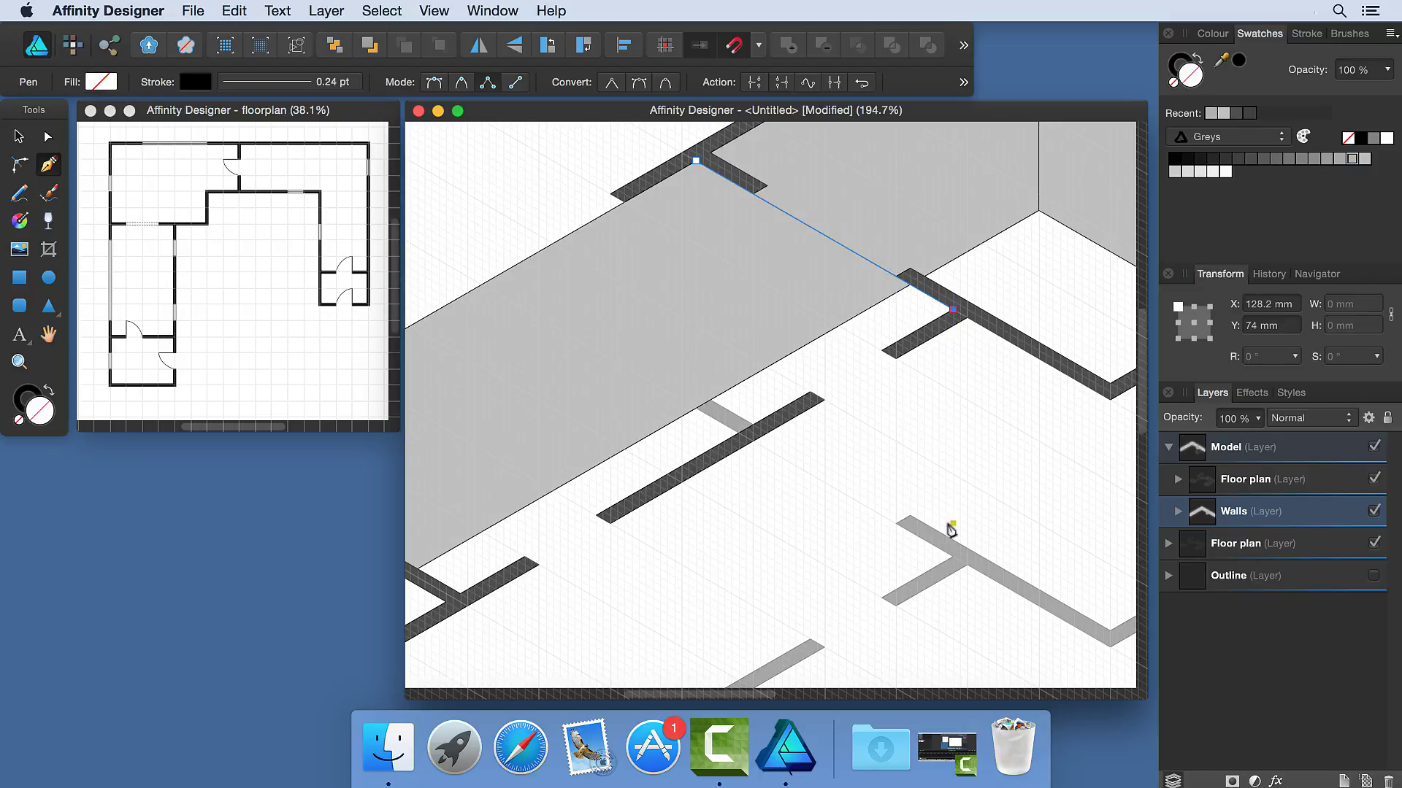
left_click(953, 558)
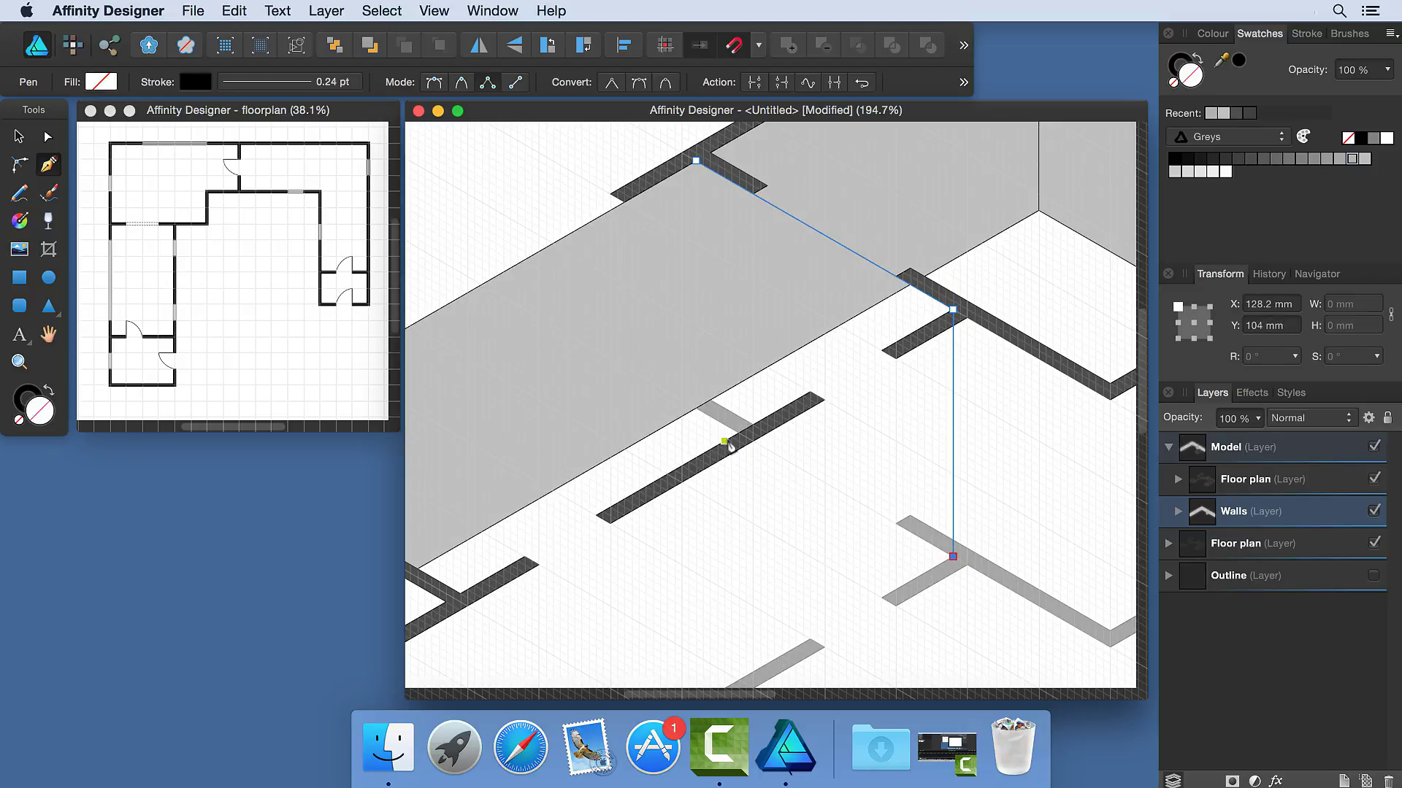
left_click(697, 408)
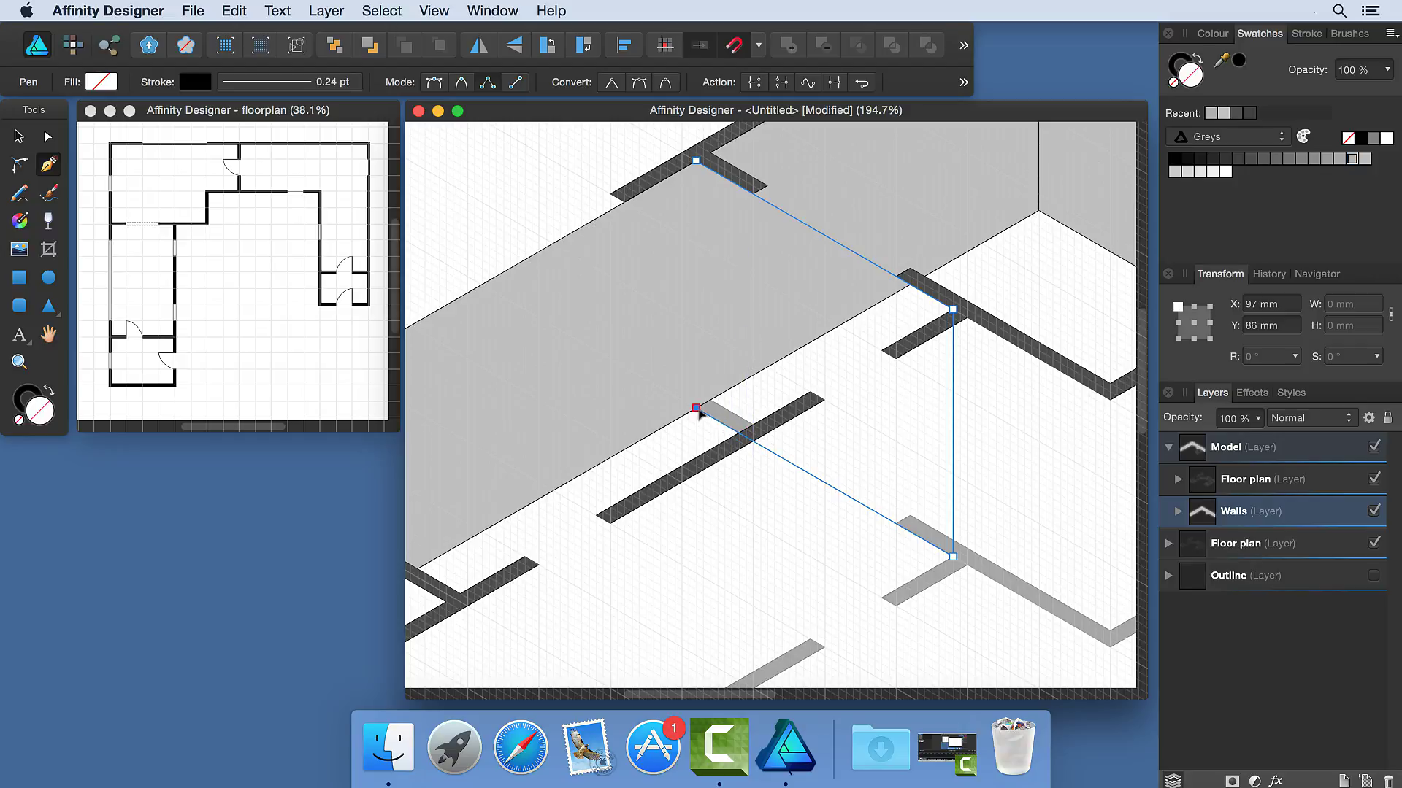
Reshape the interior wall outline around an archway, close it, and fill it grey.
key("super")
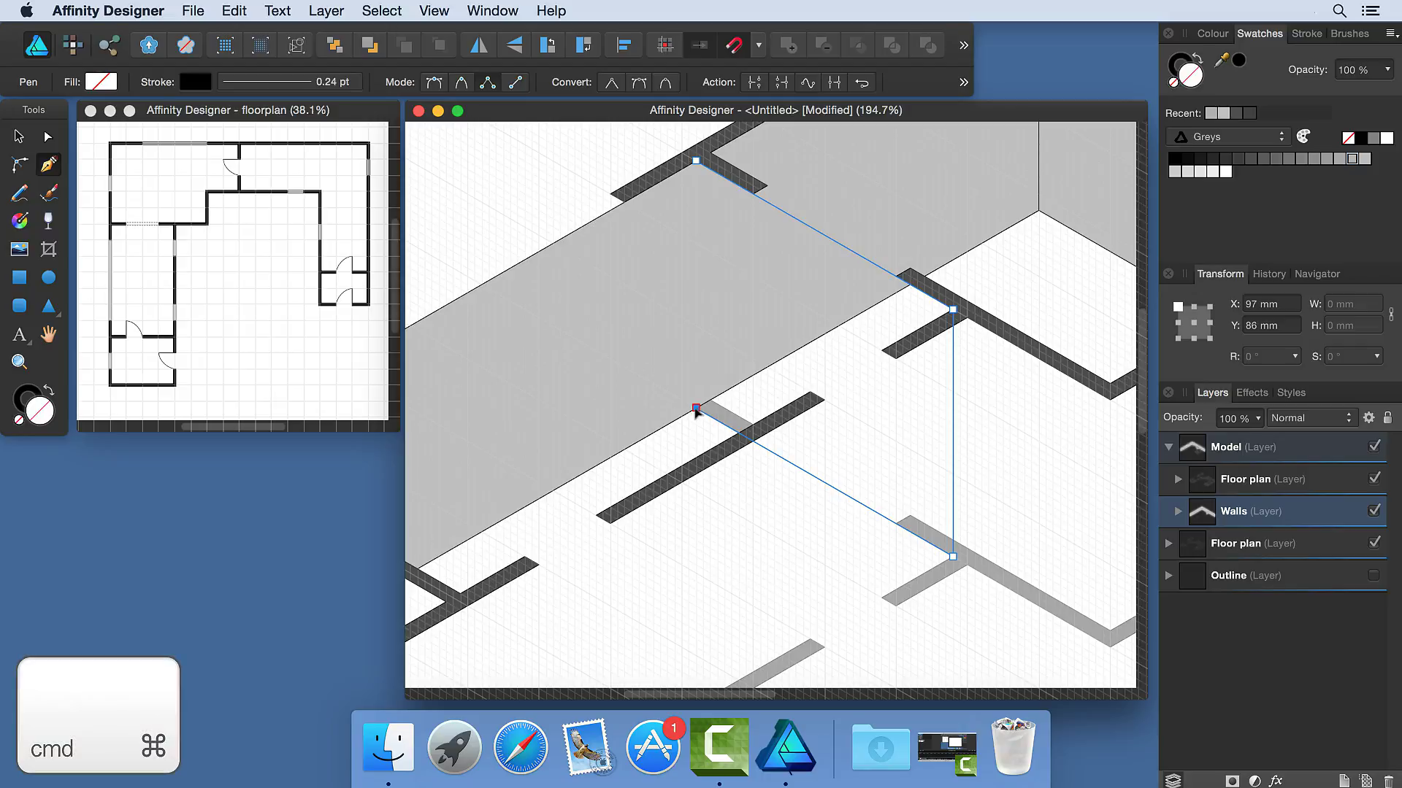
left_click_drag(696, 409, 896, 525)
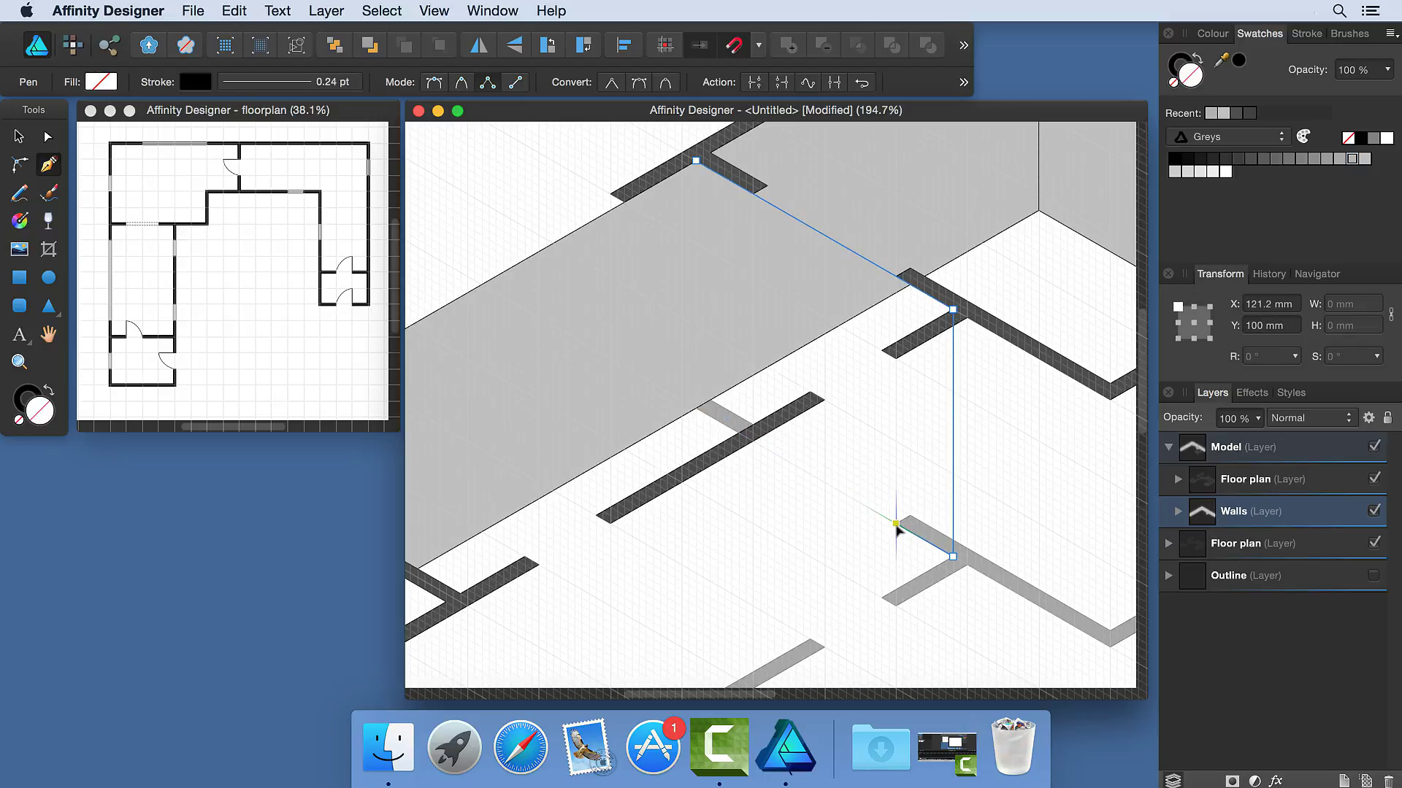
left_click(896, 358)
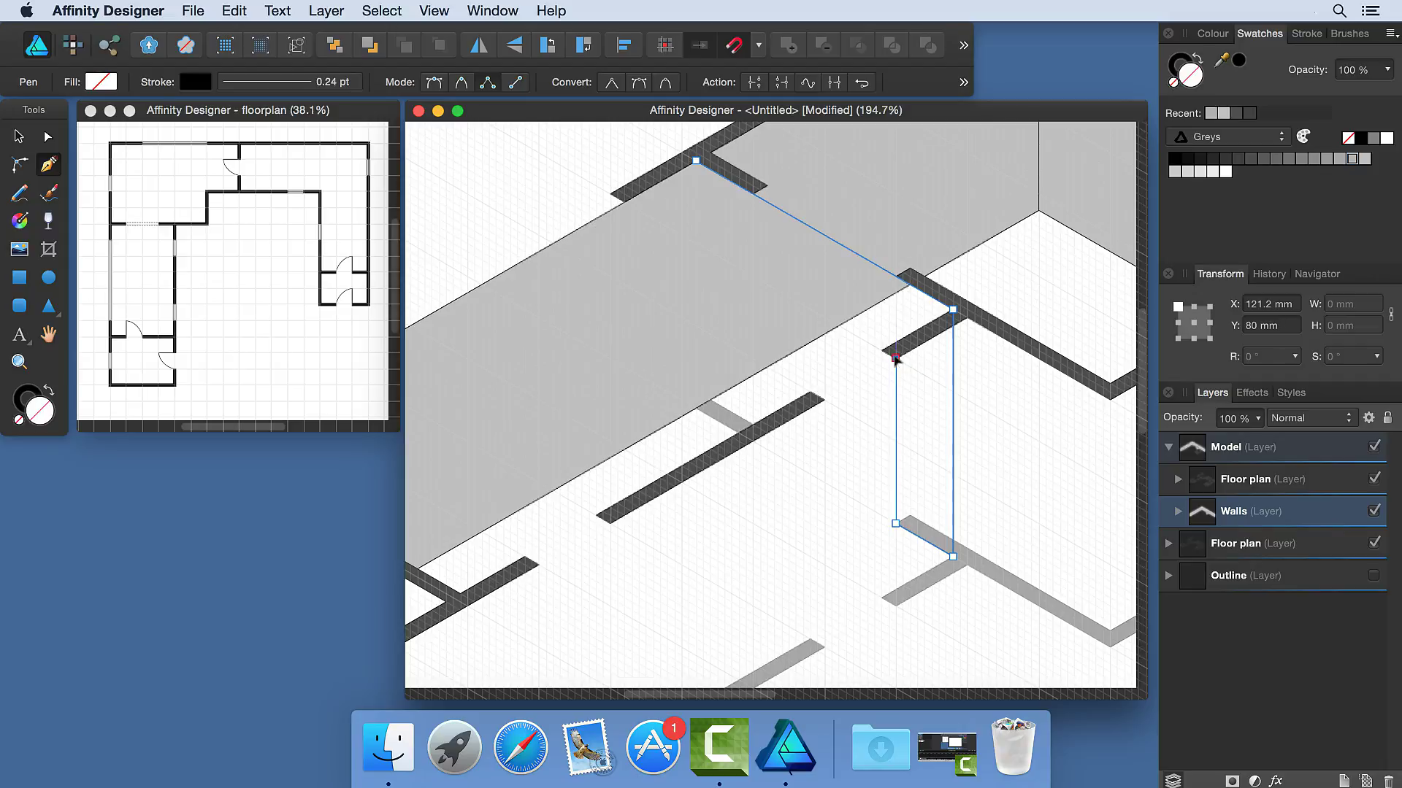
left_click(752, 277)
left_click(752, 441)
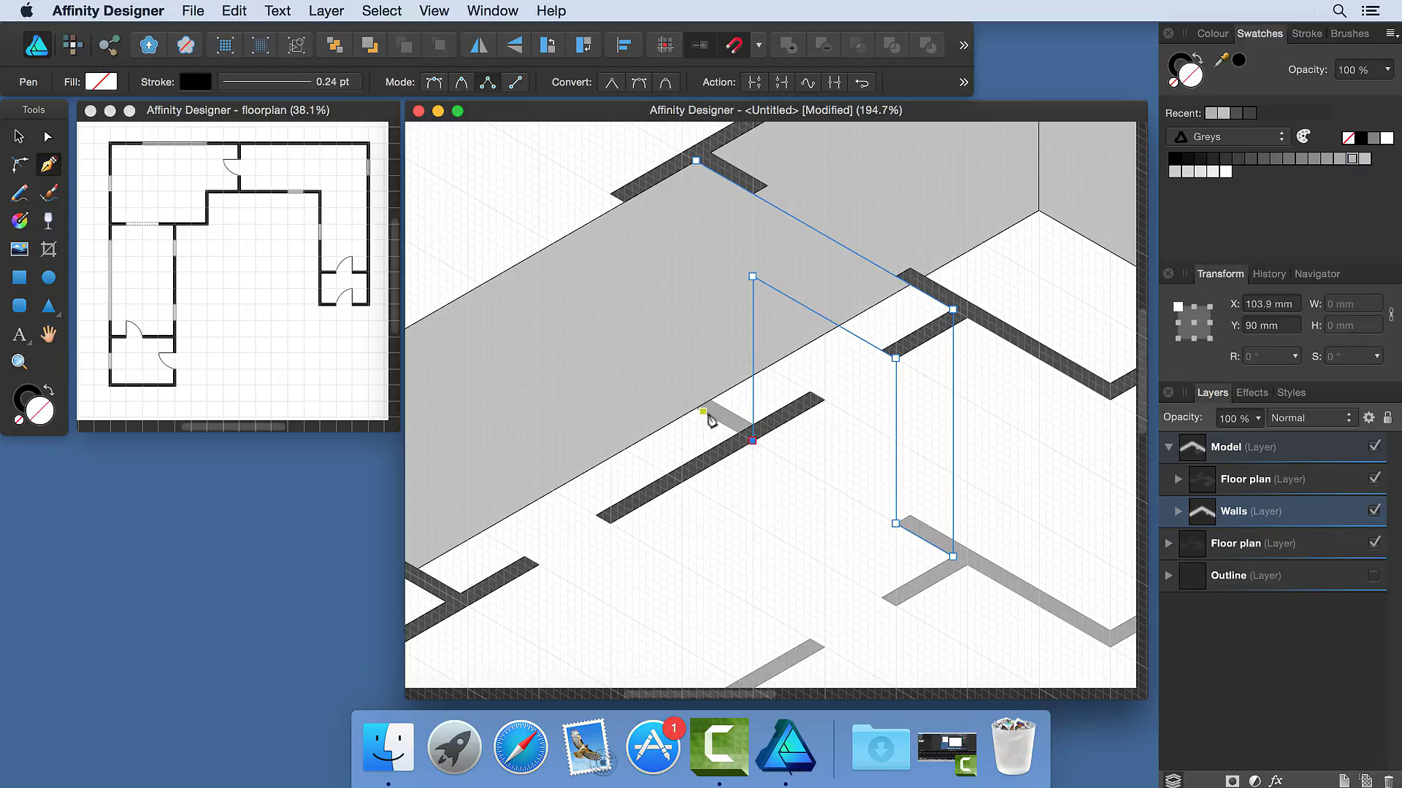
left_click(696, 407)
left_click(696, 161)
left_click(1340, 159)
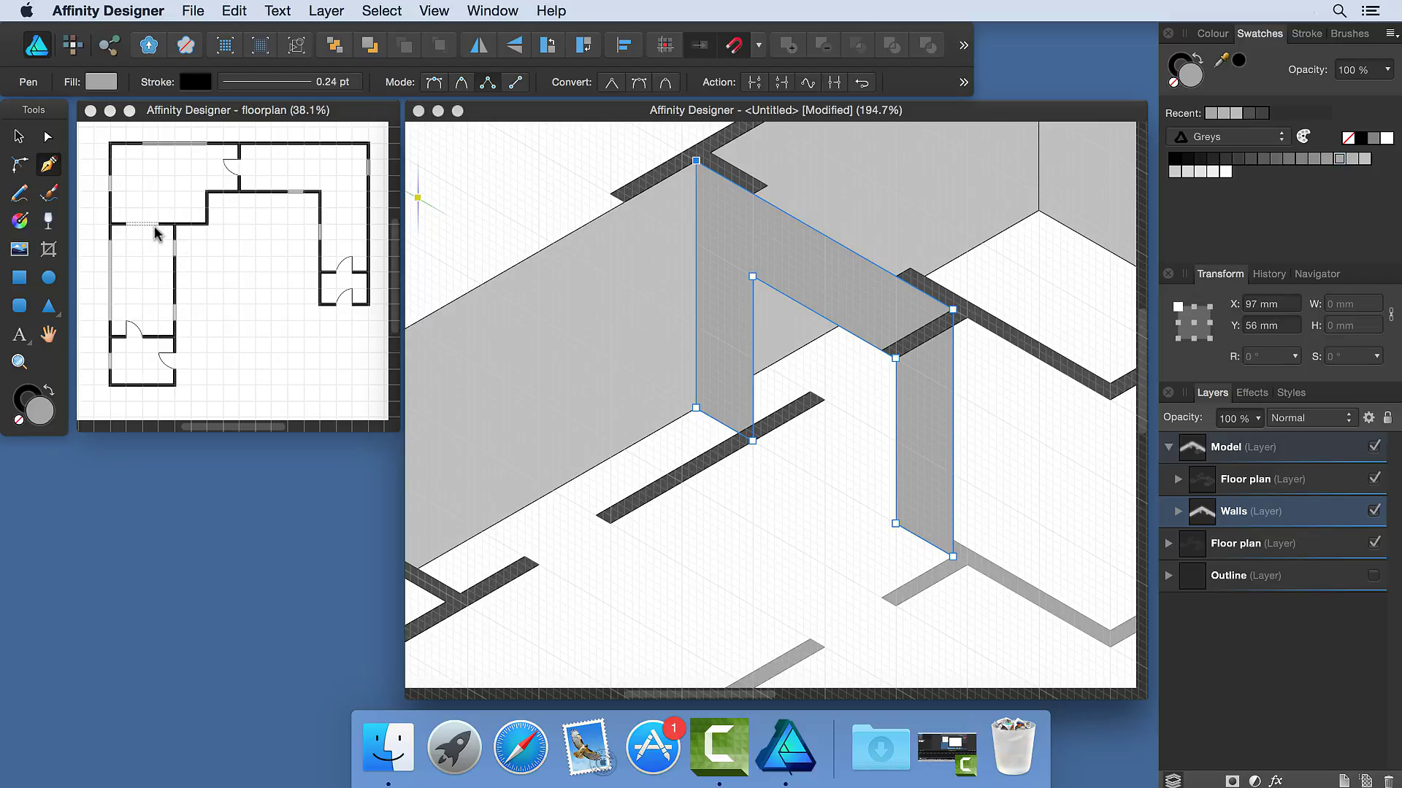
Draw a left-hand wall panel with a door opening and fill it grey.
scroll(823, 491, "down", 5)
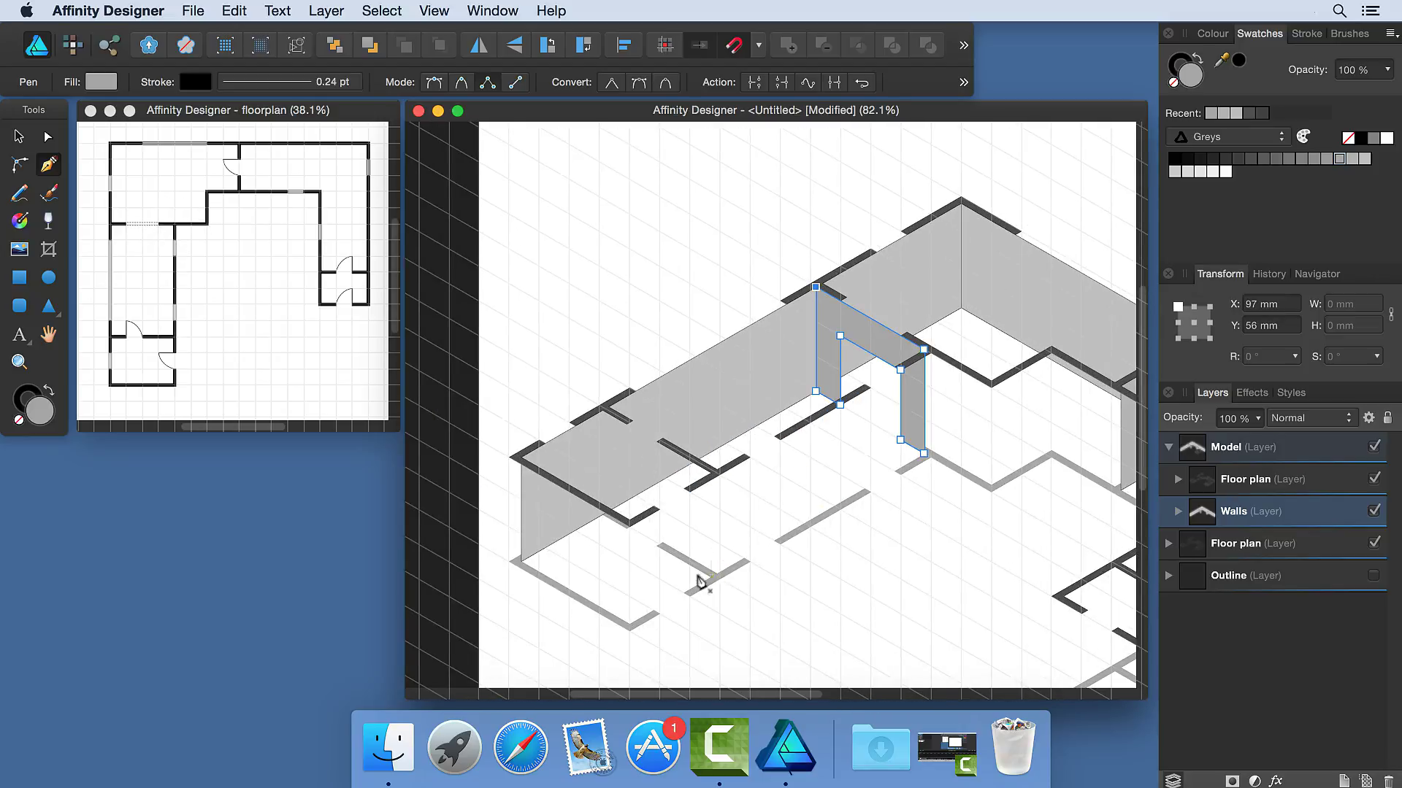
scroll(712, 580, "up", 4)
left_click(724, 579)
left_click(725, 356)
left_click(493, 220)
left_click(493, 444)
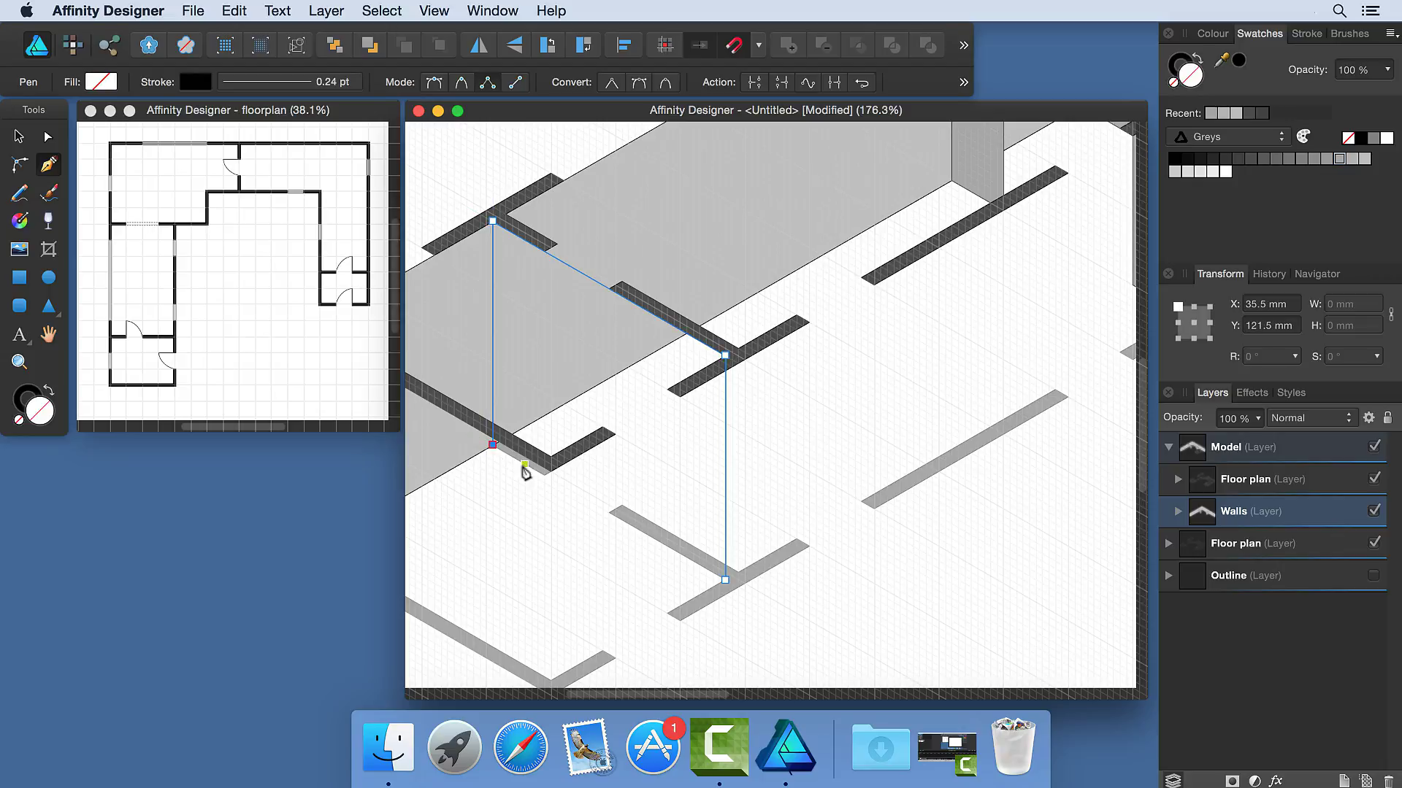
left_click(544, 475)
left_click(551, 322)
left_click(615, 366)
left_click(608, 513)
left_click(725, 580)
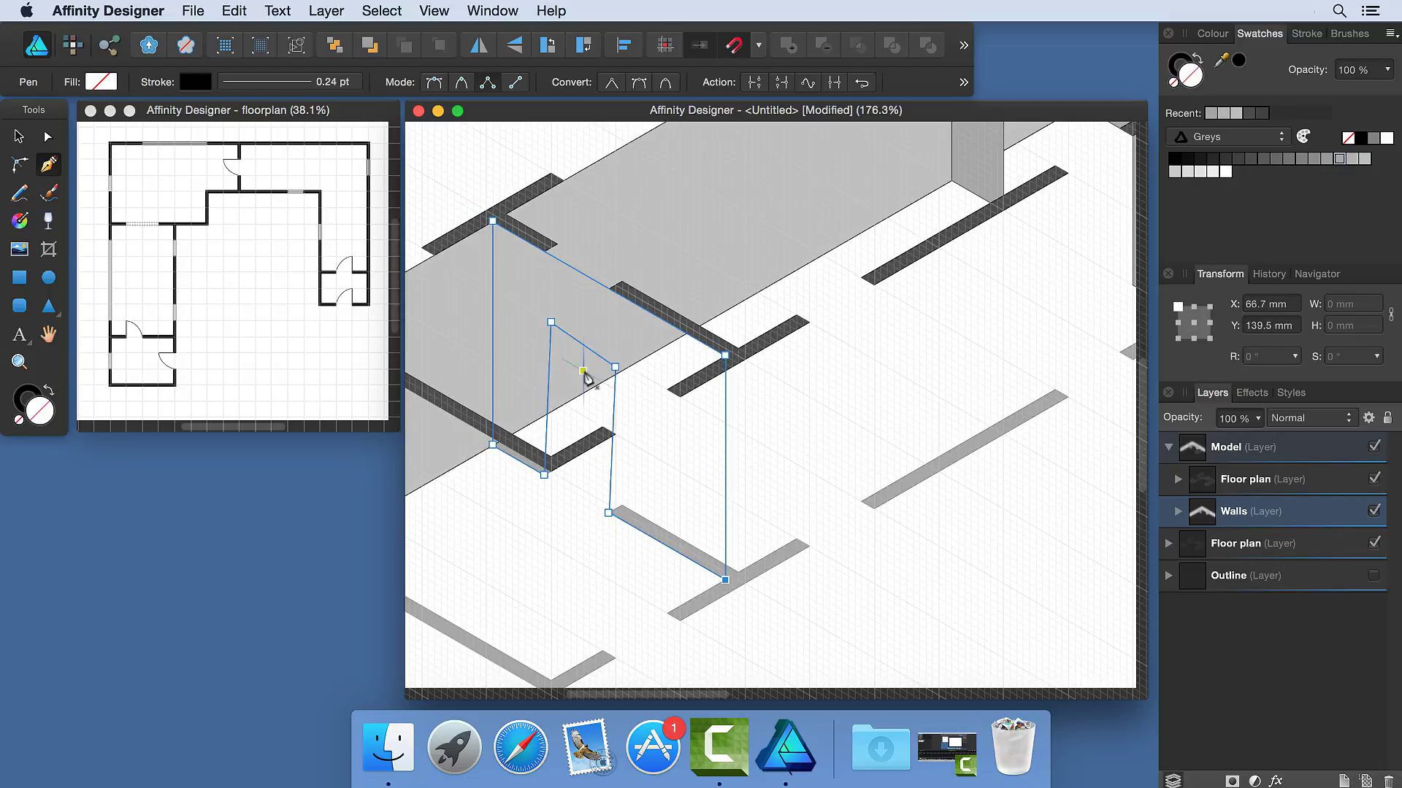
left_click_drag(584, 374, 576, 364)
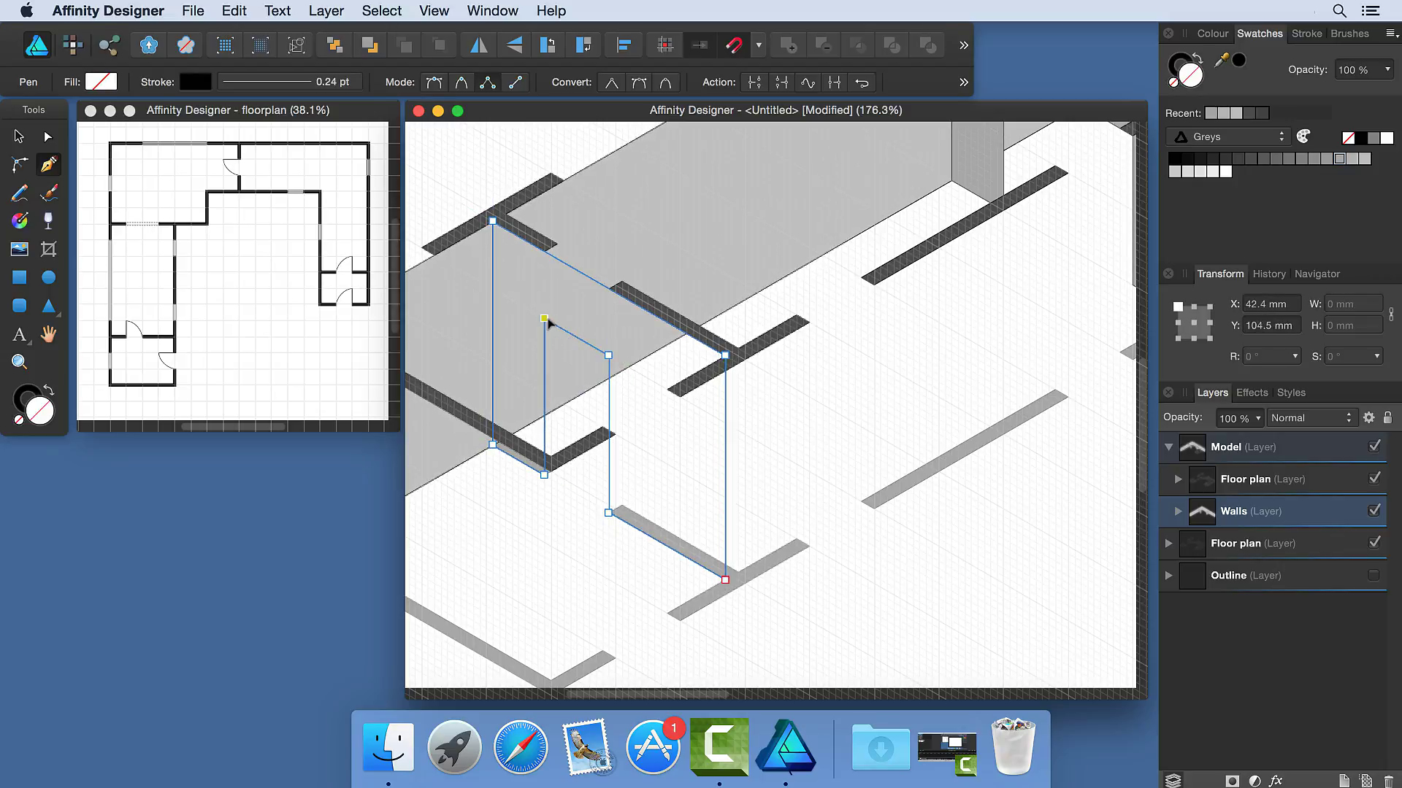
left_click(1340, 160)
scroll(995, 338, "down", 5)
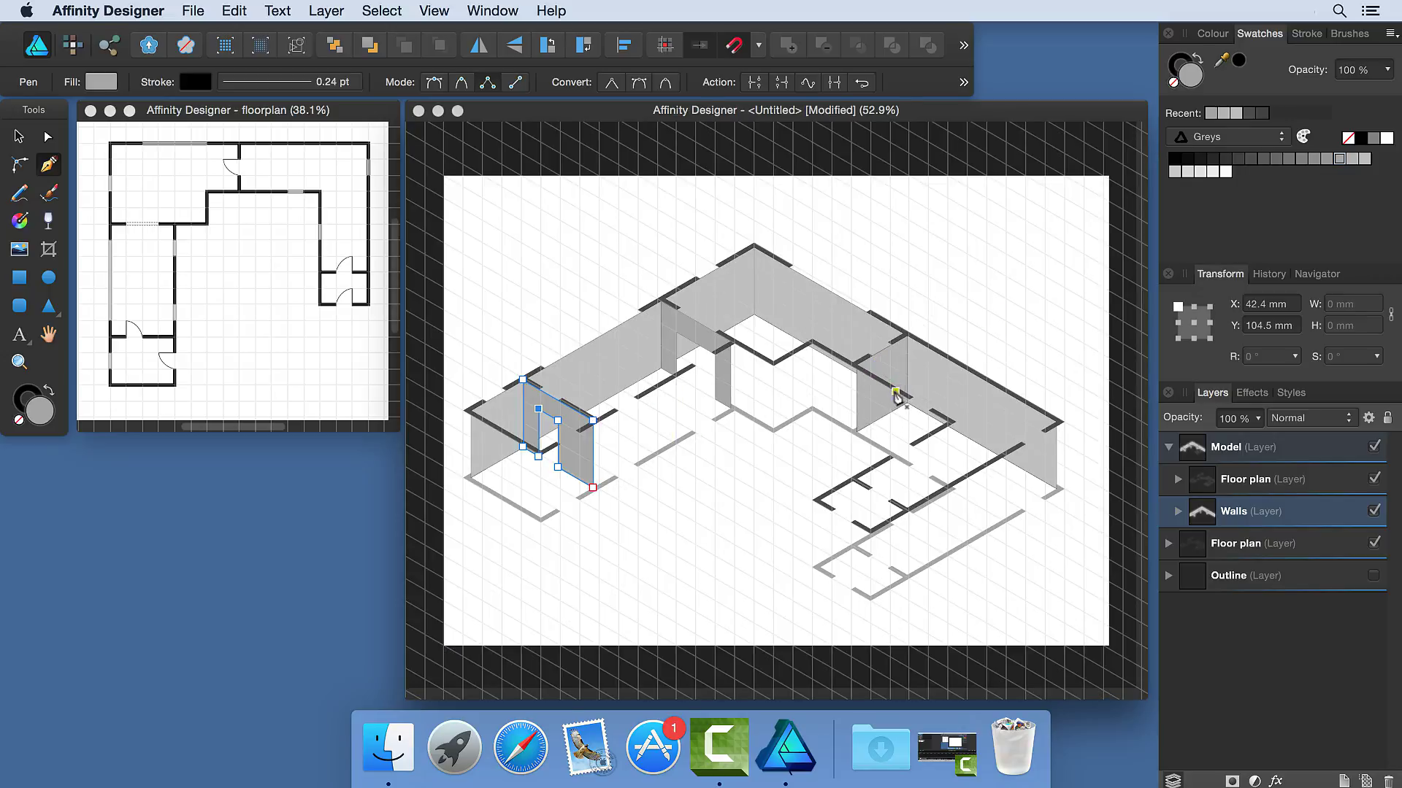
Add and drag nodes on the grey wall panel's bottom edge to cut a tall doorway.
scroll(891, 400, "up", 5)
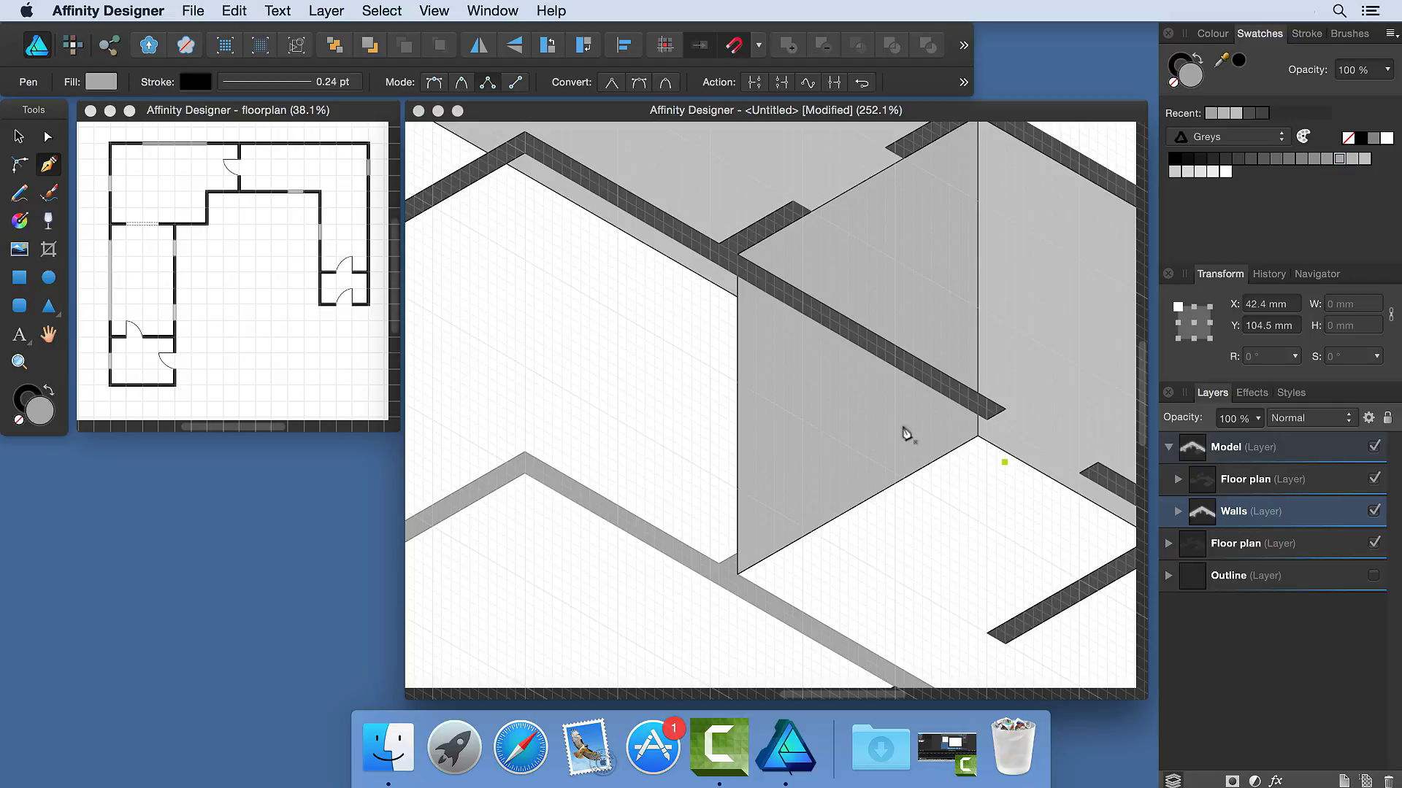
left_click(20, 138)
left_click(781, 374)
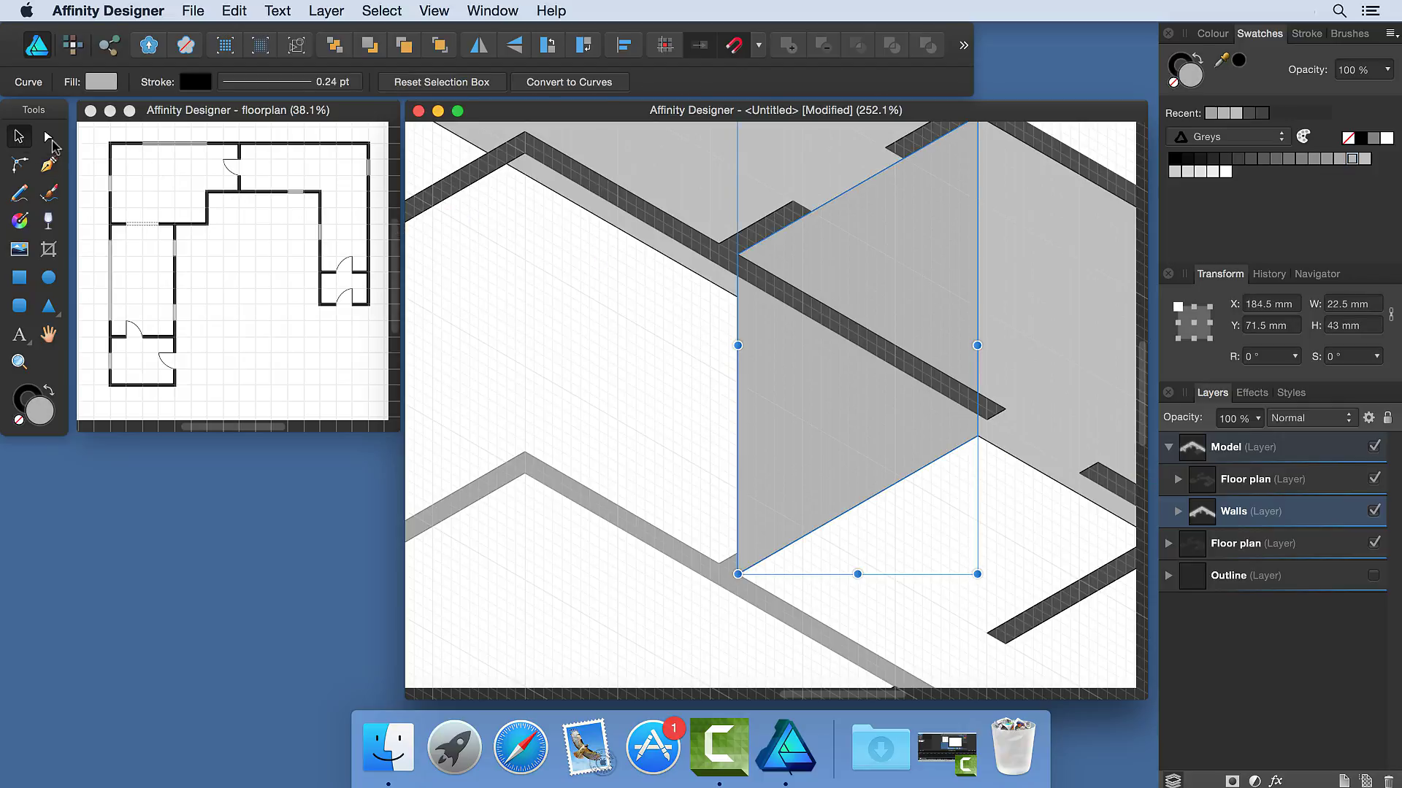
left_click(48, 137)
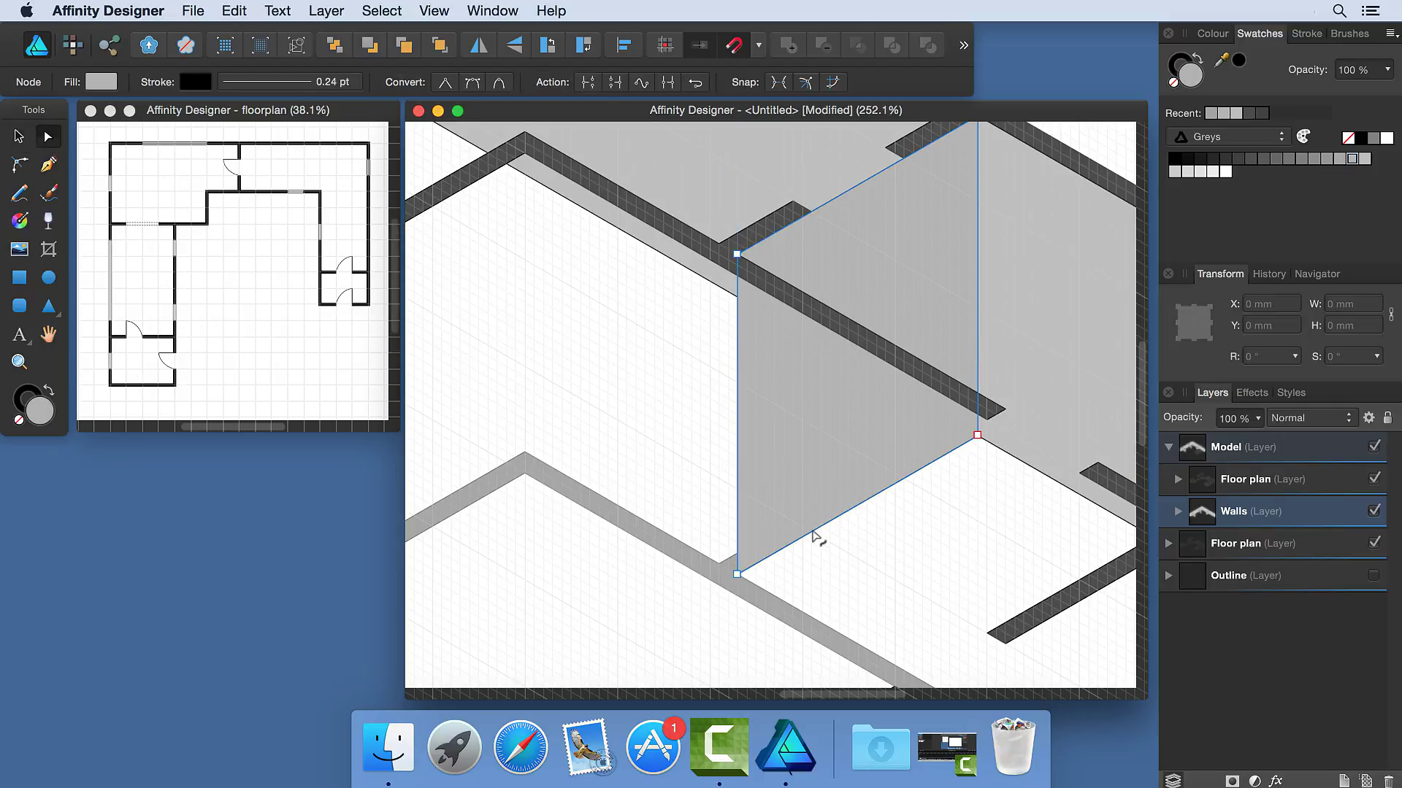
left_click_drag(905, 481, 895, 314)
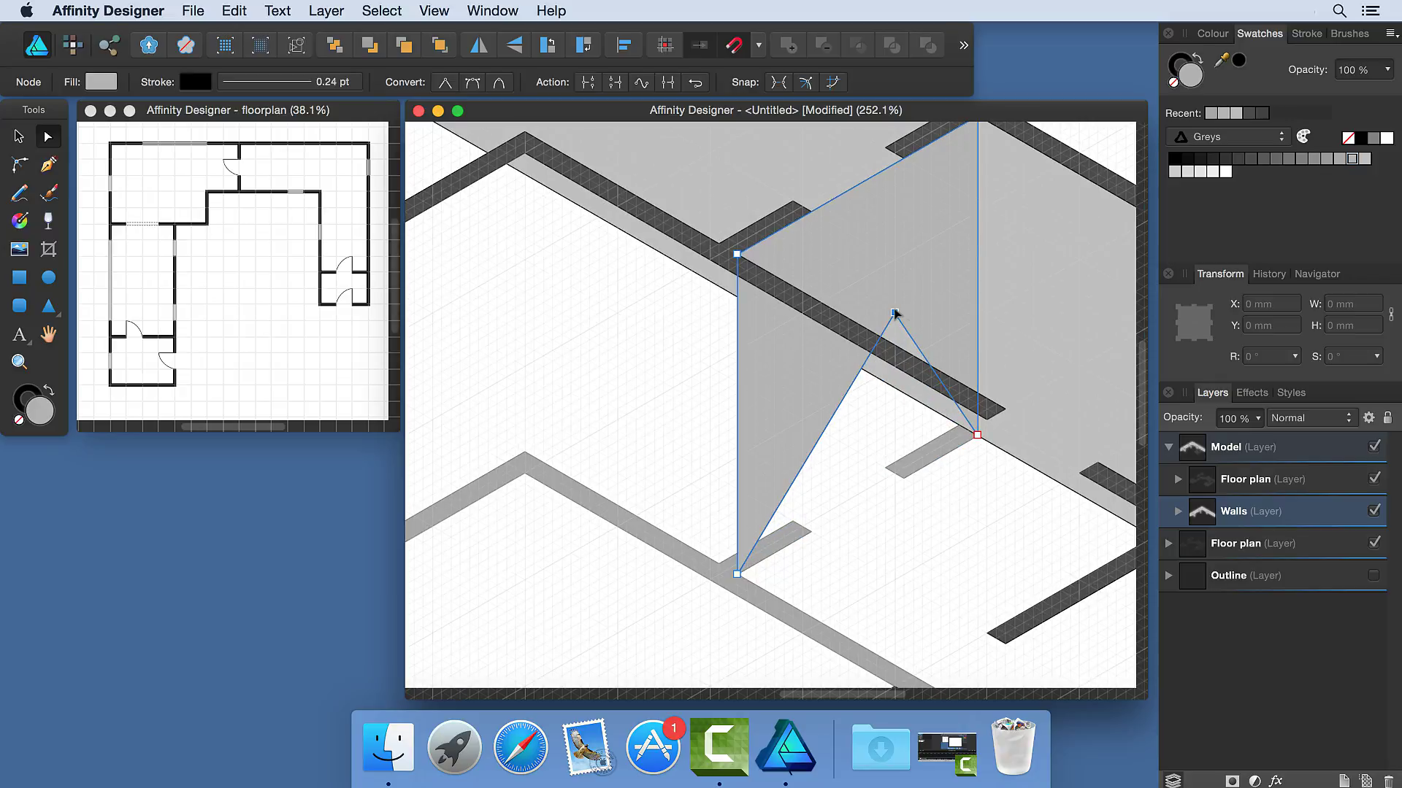
left_click_drag(893, 311, 904, 479)
left_click_drag(826, 398, 806, 329)
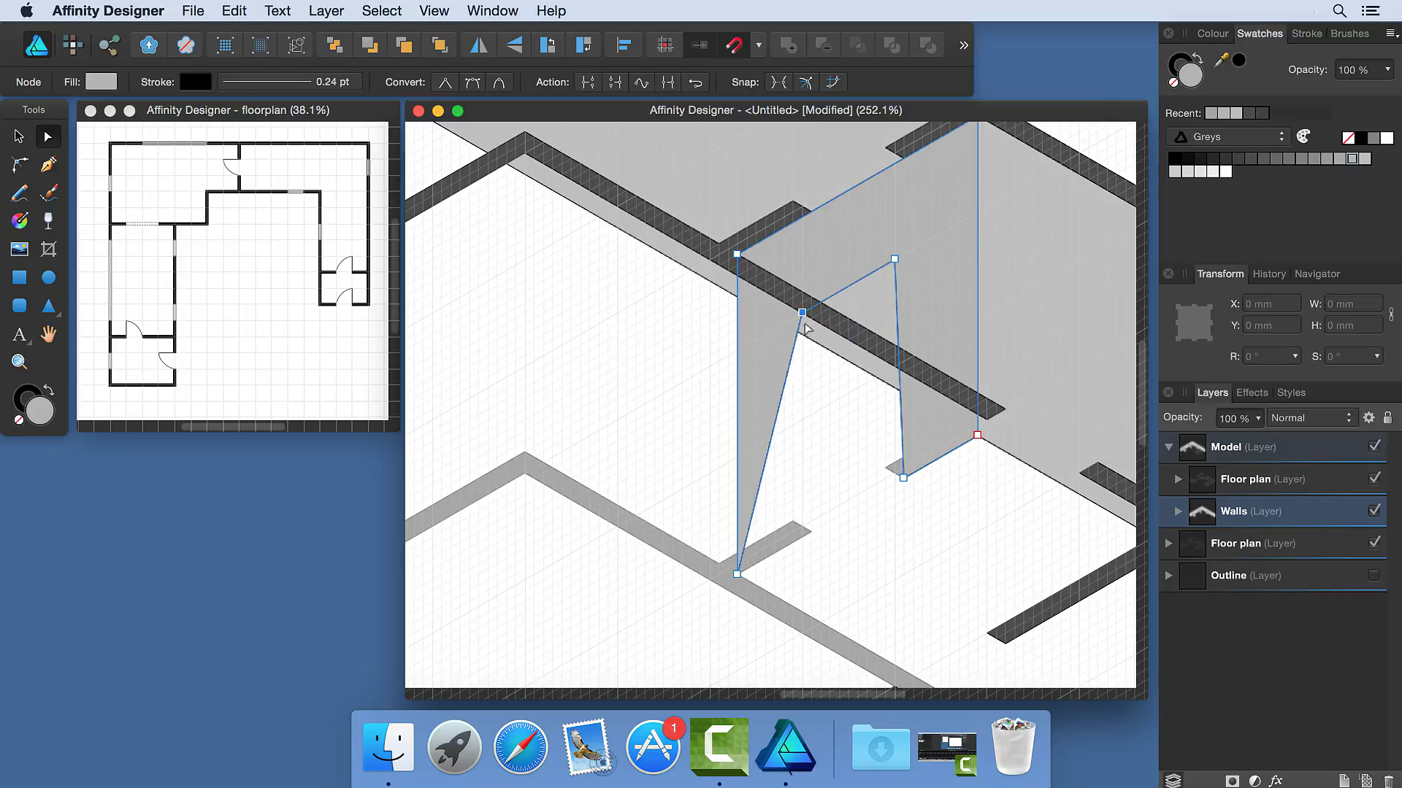
left_click_drag(787, 378, 810, 532)
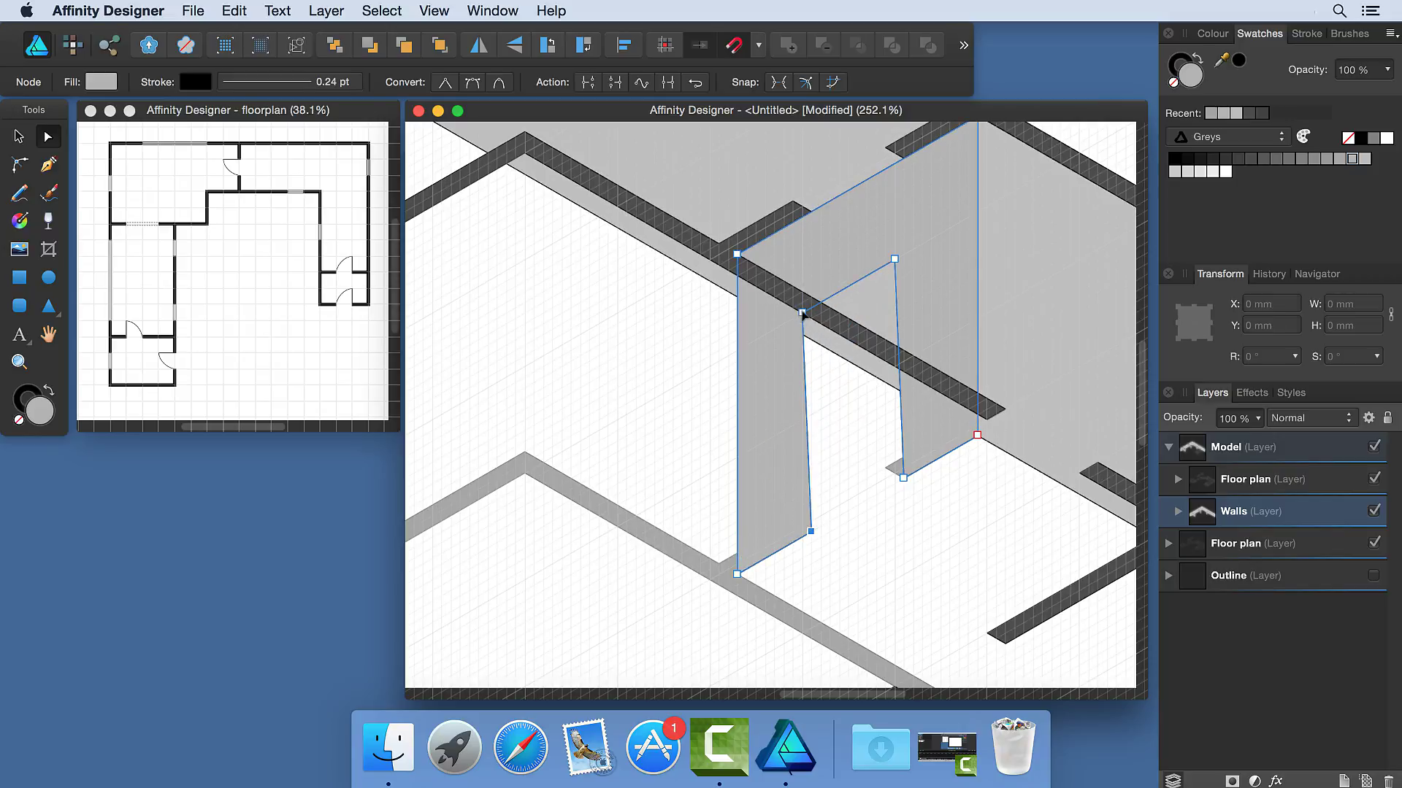
left_click(860, 441)
left_click(884, 267)
left_click(862, 441)
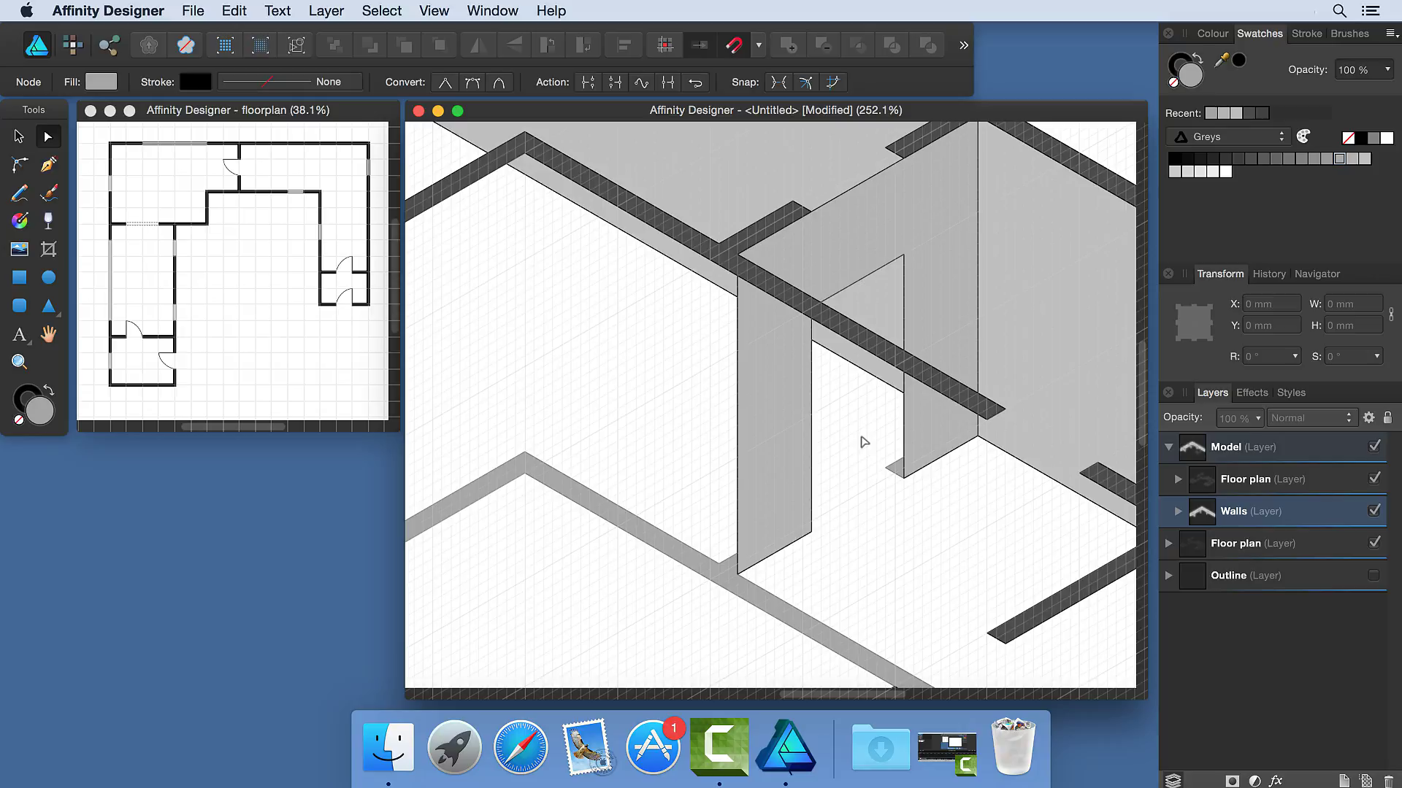
scroll(864, 441, "down", 3)
Draw the first remaining inner wall panel with the Pen tool and fill it grey.
key("p")
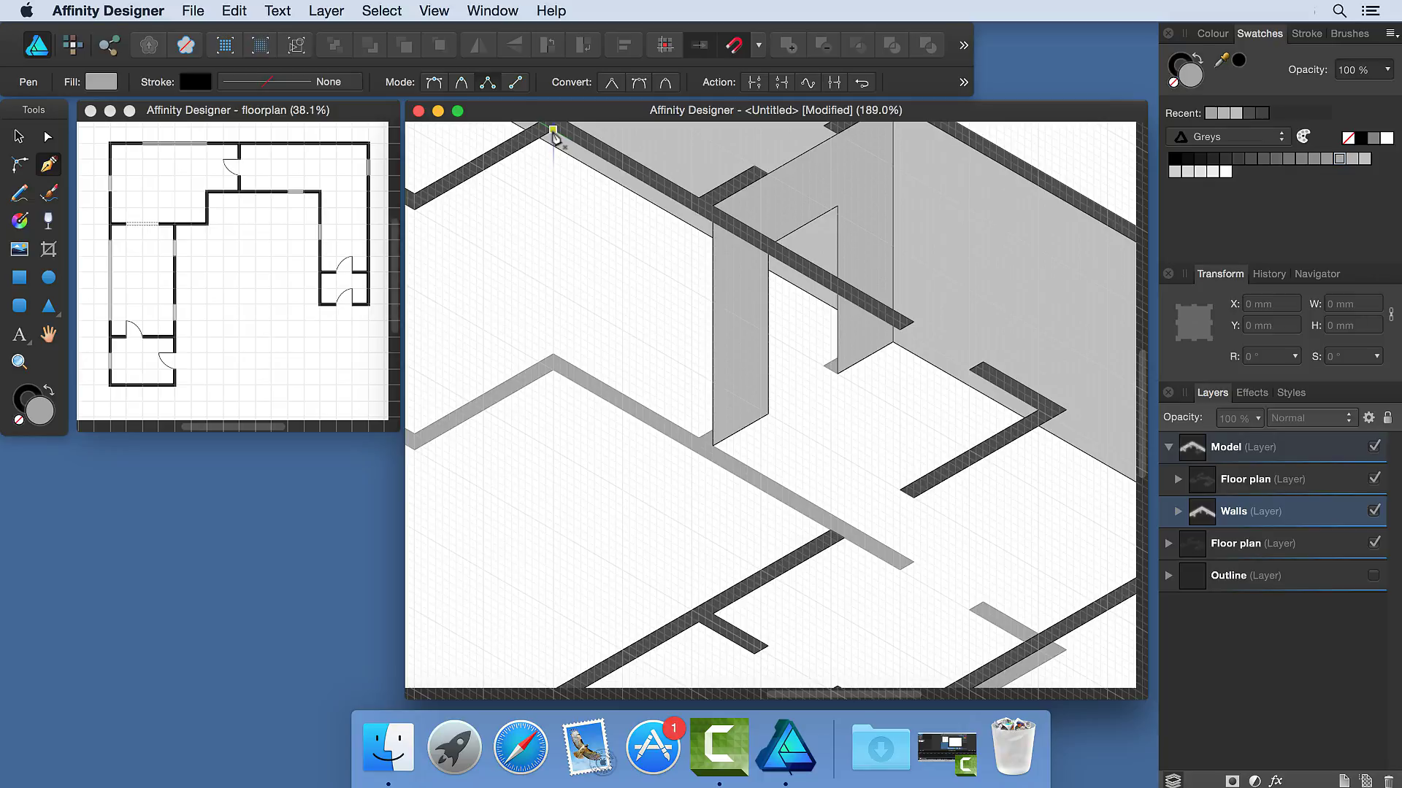
left_click(553, 130)
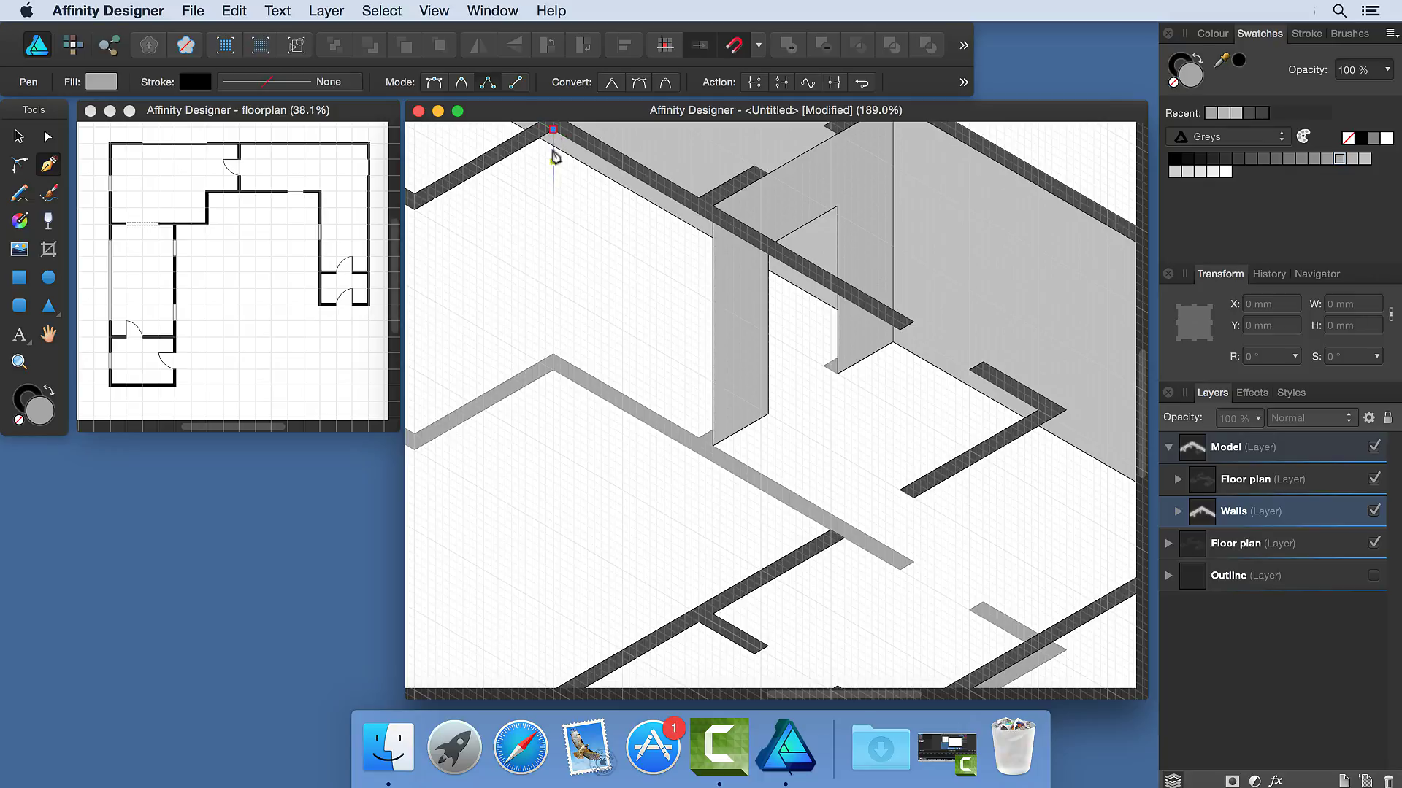
left_click(552, 370)
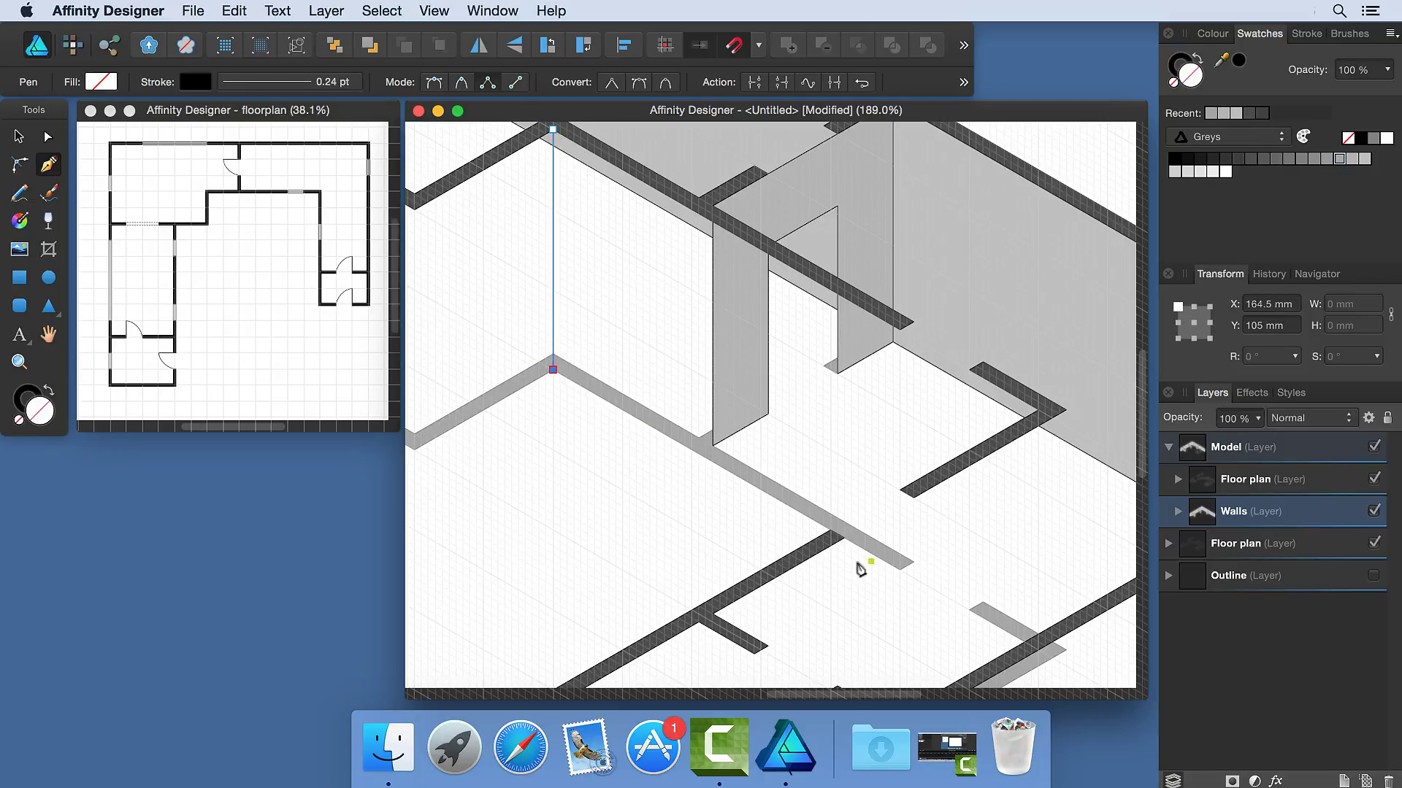
left_click(1038, 650)
left_click(1038, 410)
left_click(553, 129)
left_click(1324, 160)
scroll(976, 263, "down", 5)
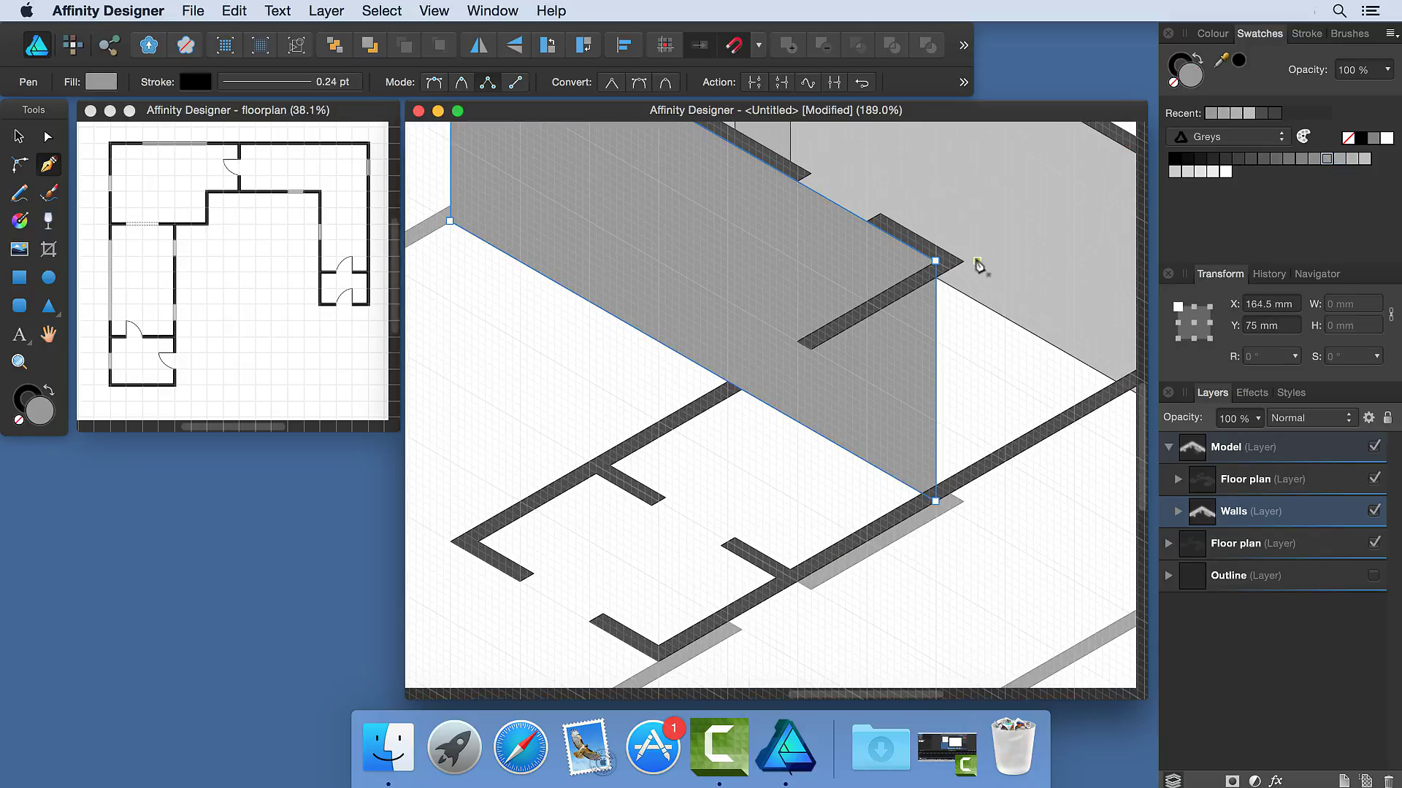
Outline the next inner wall around its door opening, fill it grey, and deselect.
left_click(894, 451)
left_click(895, 211)
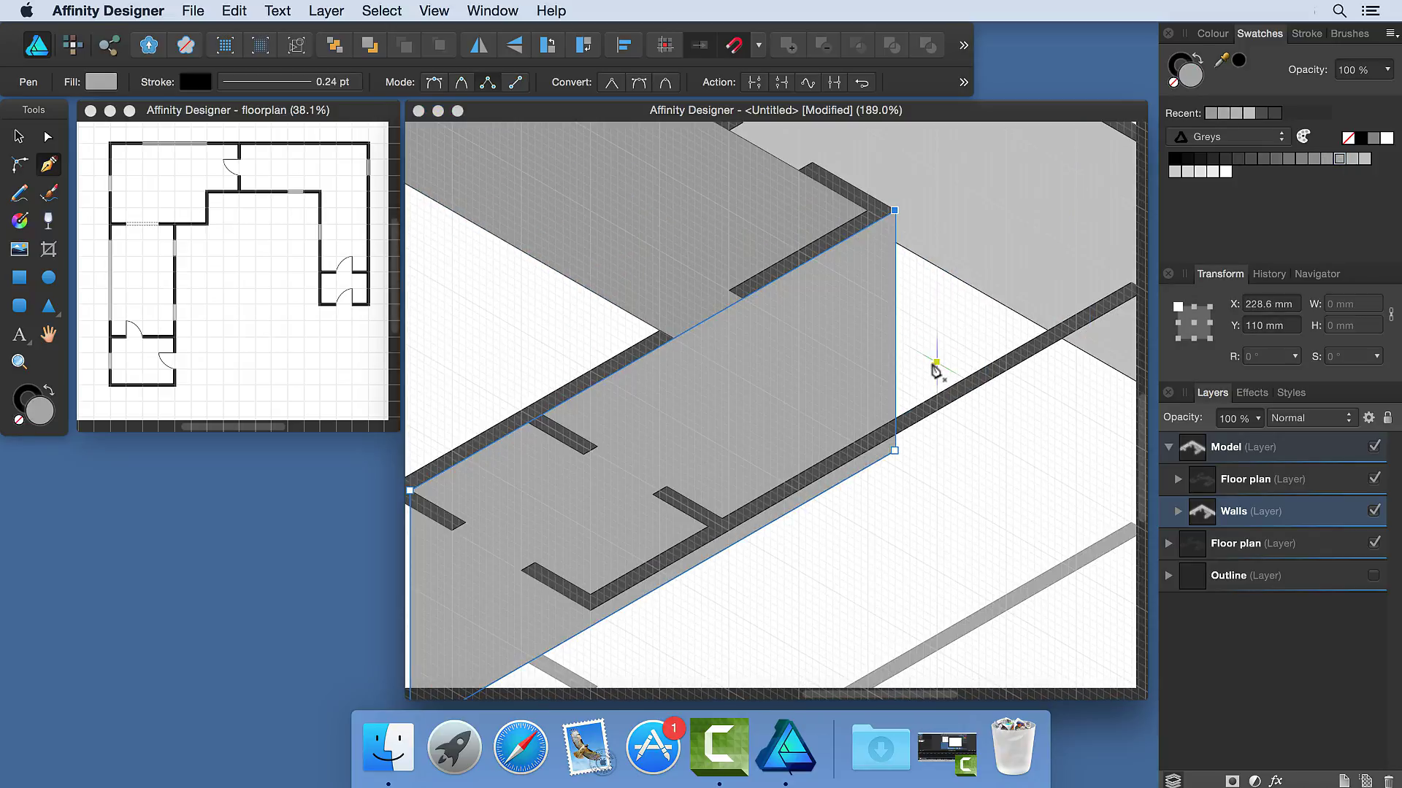
scroll(897, 496, "down", 4)
scroll(898, 496, "left", 4)
left_click(860, 617)
left_click(860, 377)
left_click(680, 273)
left_click(681, 513)
left_click(736, 546)
left_click(735, 377)
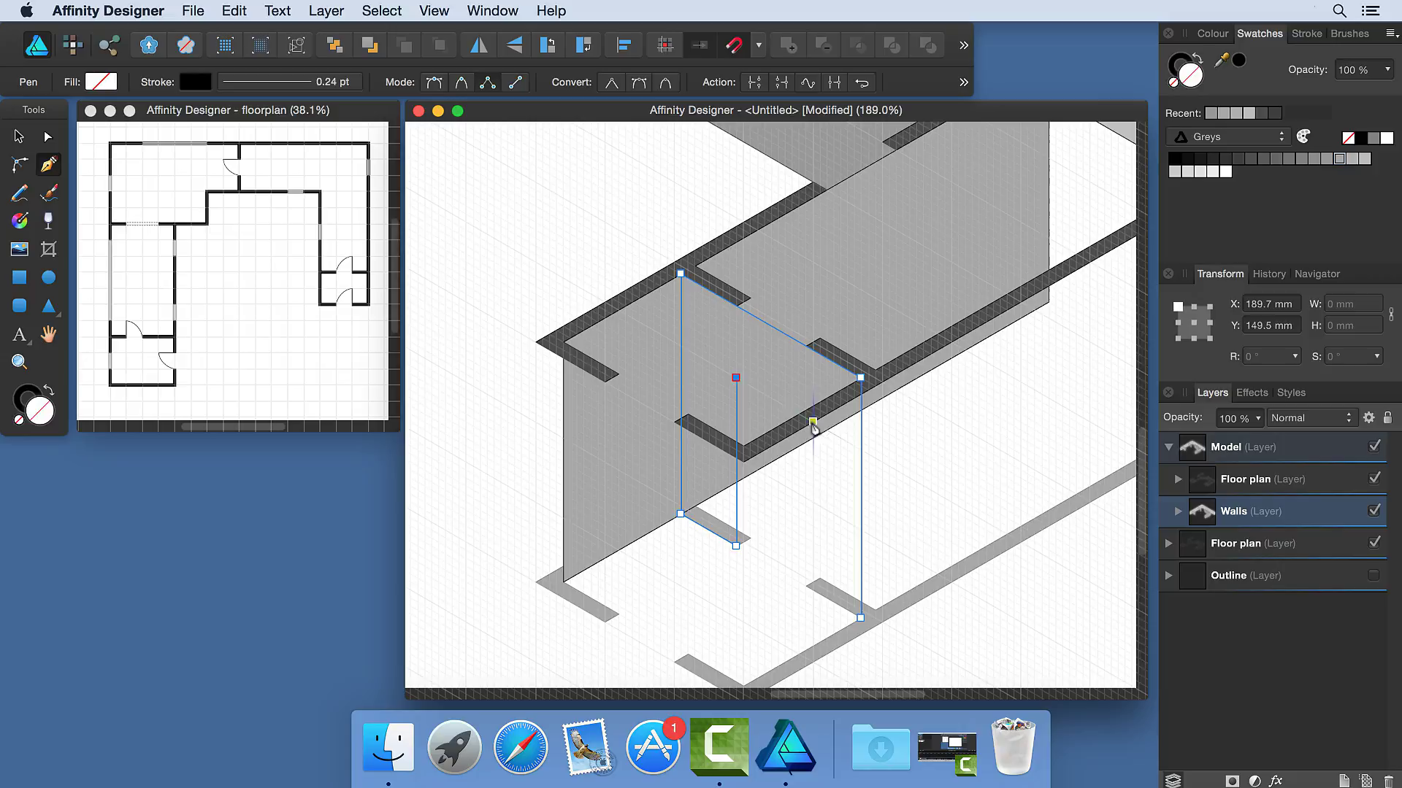
left_click(804, 417)
left_click(805, 586)
left_click(860, 617)
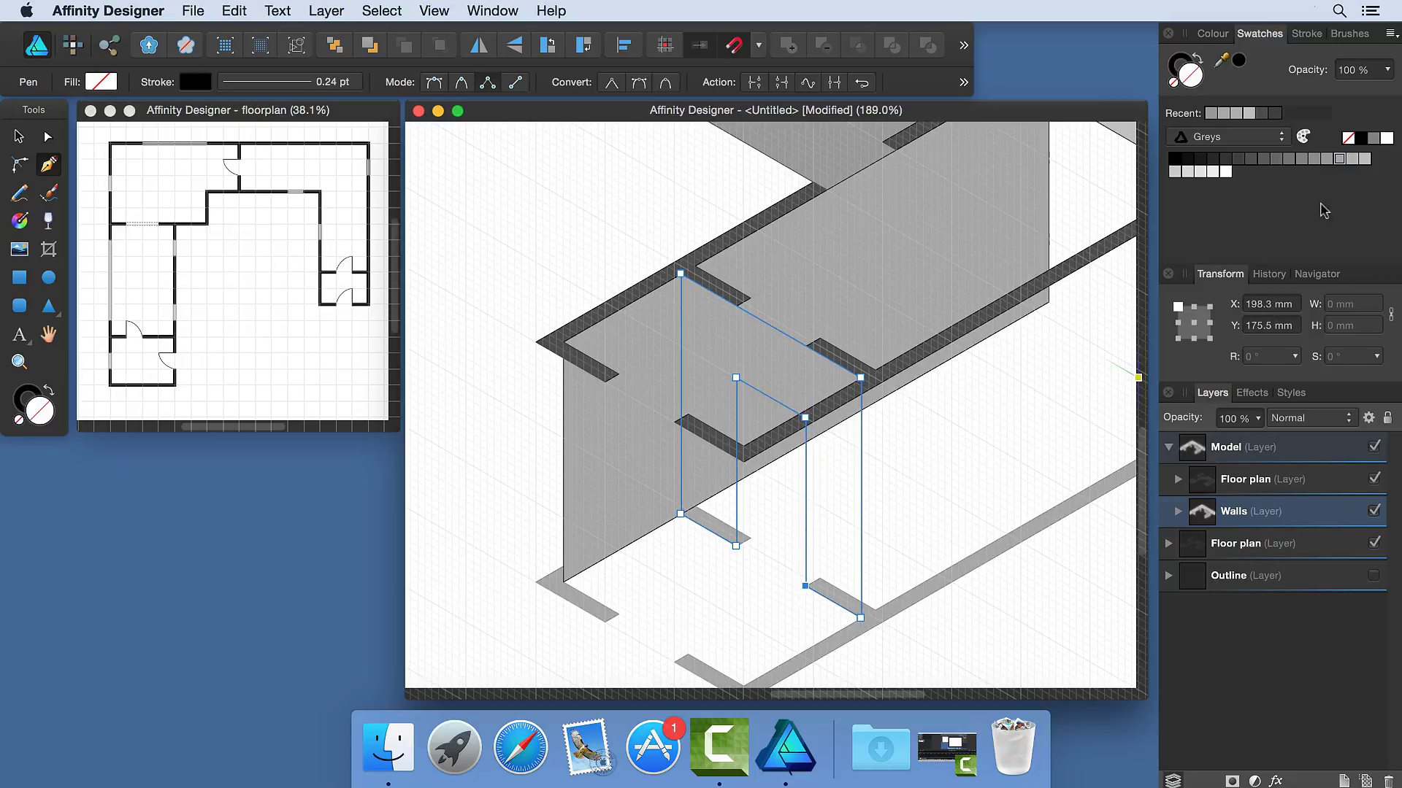
left_click(1352, 159)
key("super+d")
Trace a grey wall panel from its front corner with a door gap cut out.
scroll(531, 478, "down", 3)
left_click(560, 600)
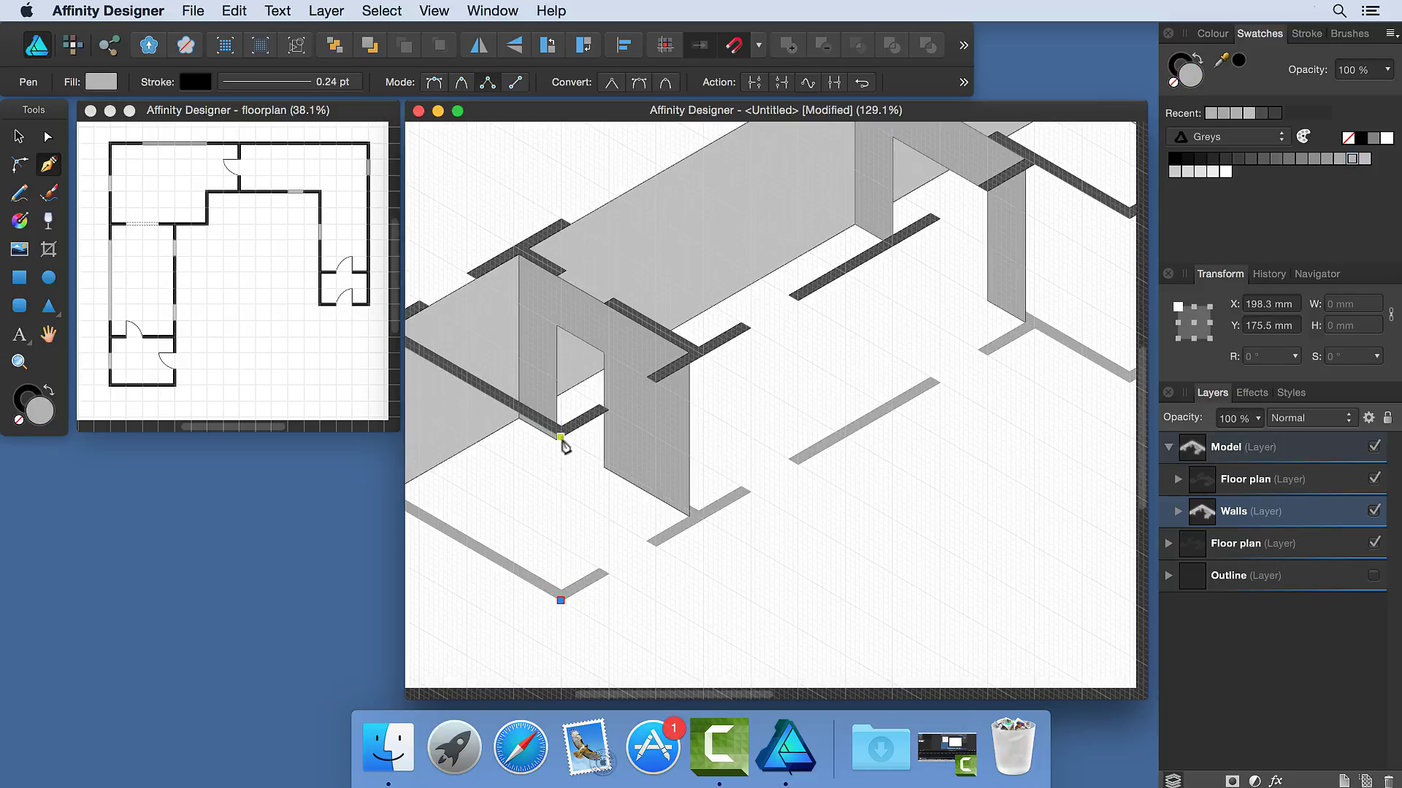
left_click(561, 437)
left_click(1034, 162)
left_click(1034, 326)
left_click(655, 545)
left_click(655, 436)
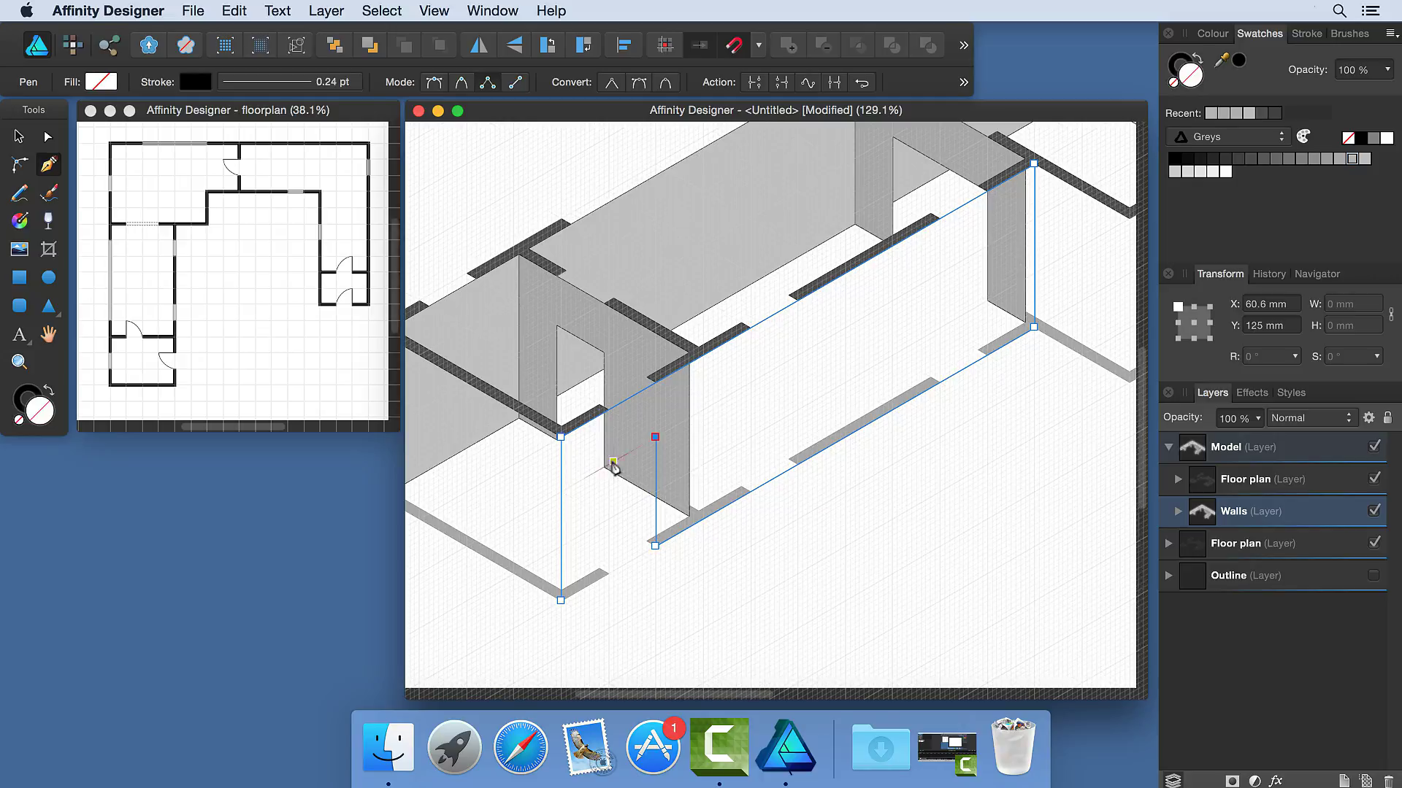
left_click(608, 465)
left_click(608, 573)
left_click(561, 600)
Add two adjoining grey wall panels at the courtyard corner.
scroll(1067, 441, "right", 5)
scroll(1067, 441, "up", 1)
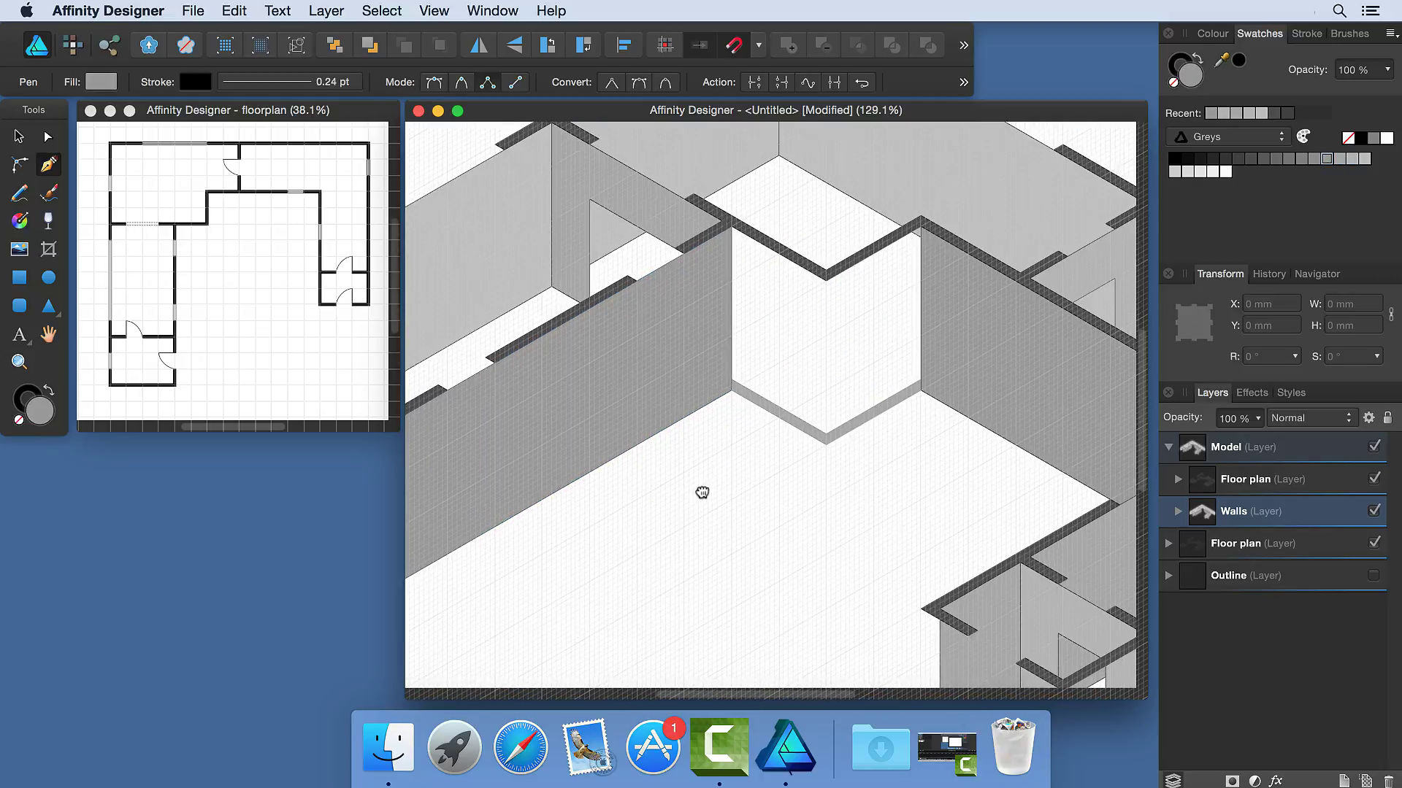
left_click(732, 226)
left_click(825, 280)
left_click(731, 395)
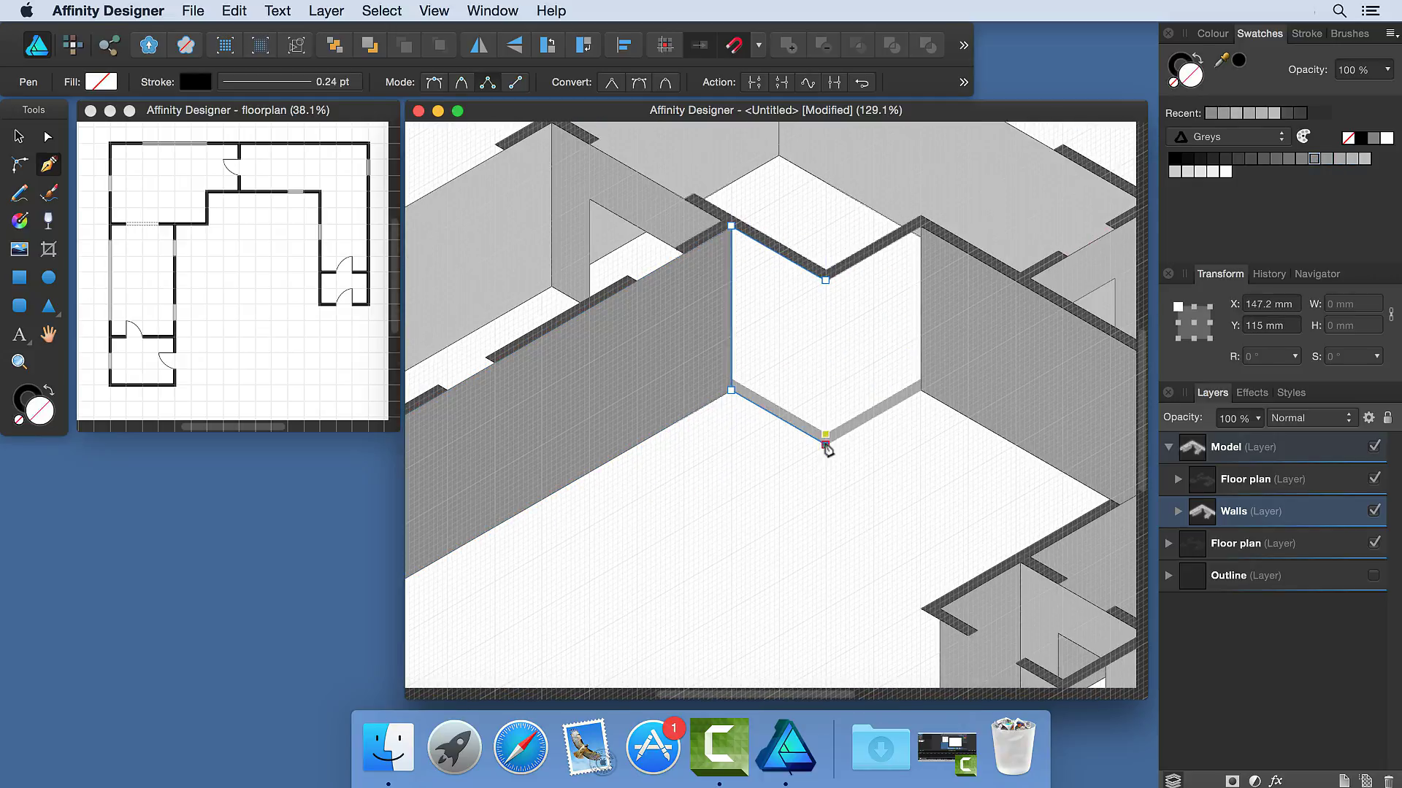
left_click(825, 442)
left_click(825, 280)
left_click(919, 391)
left_click(920, 226)
left_click(825, 279)
left_click(825, 442)
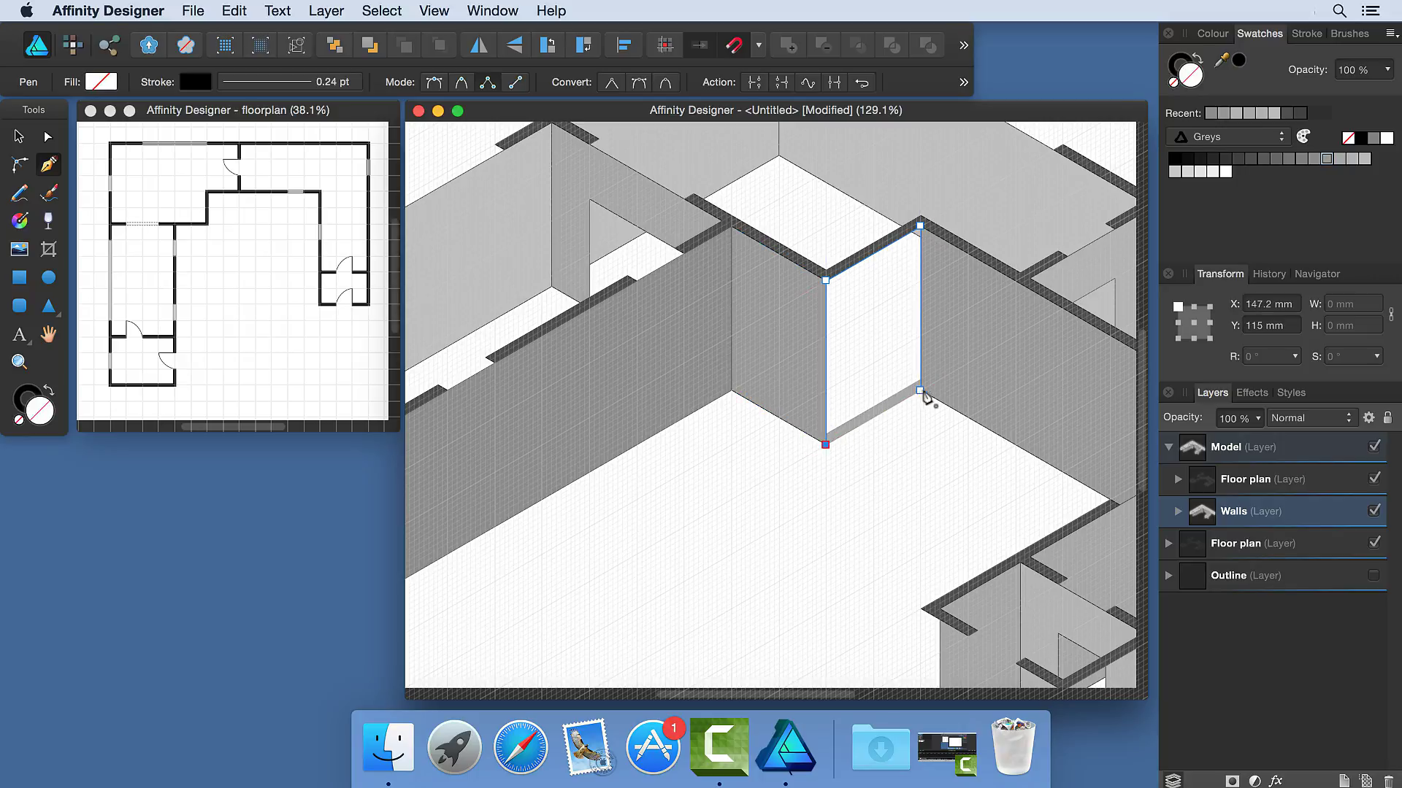
left_click(920, 391)
Draw the long front exterior wall panel and fill it grey.
scroll(951, 538, "down", 5)
scroll(951, 538, "right", 5)
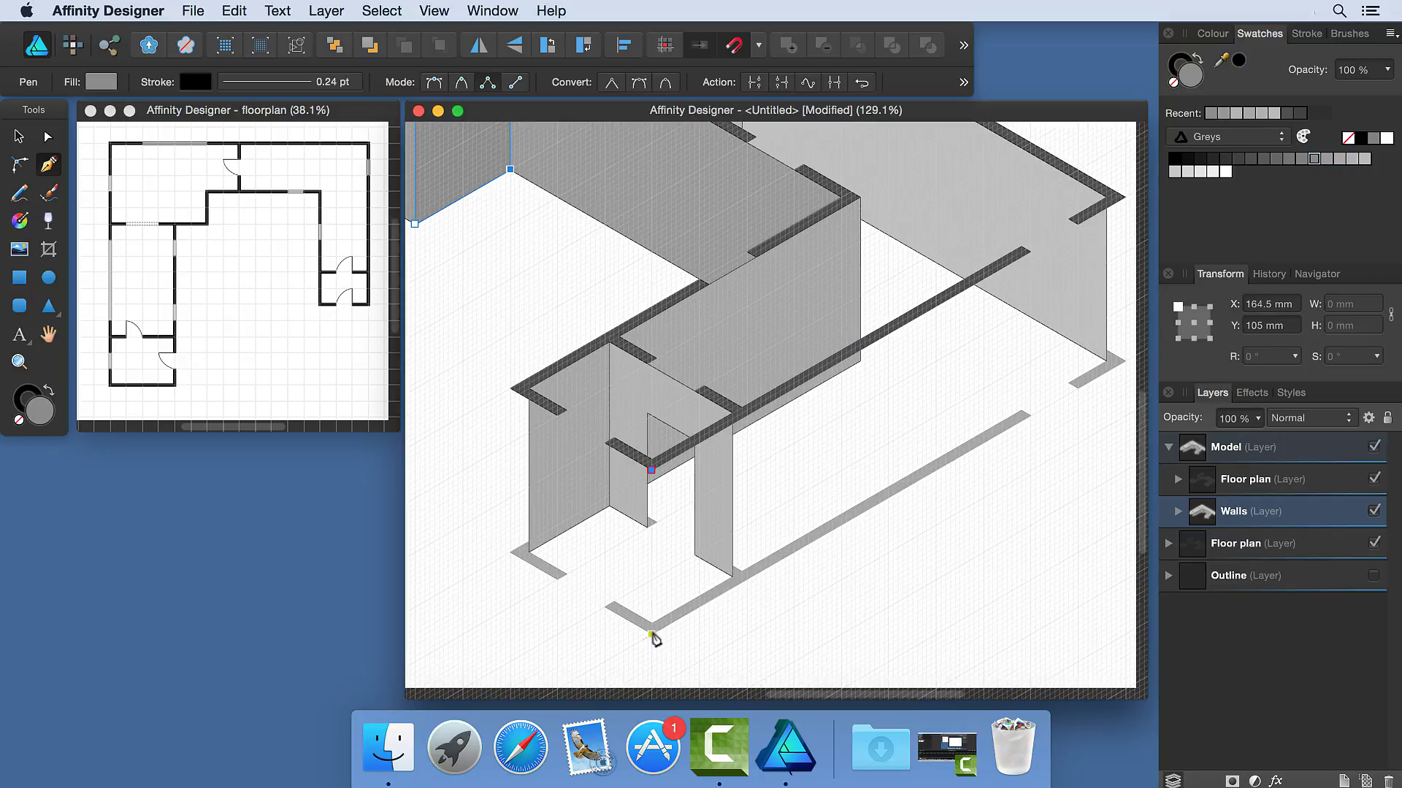
left_click(578, 501)
left_click(578, 666)
left_click(1052, 392)
left_click(1052, 228)
left_click(579, 500)
left_click(1304, 161)
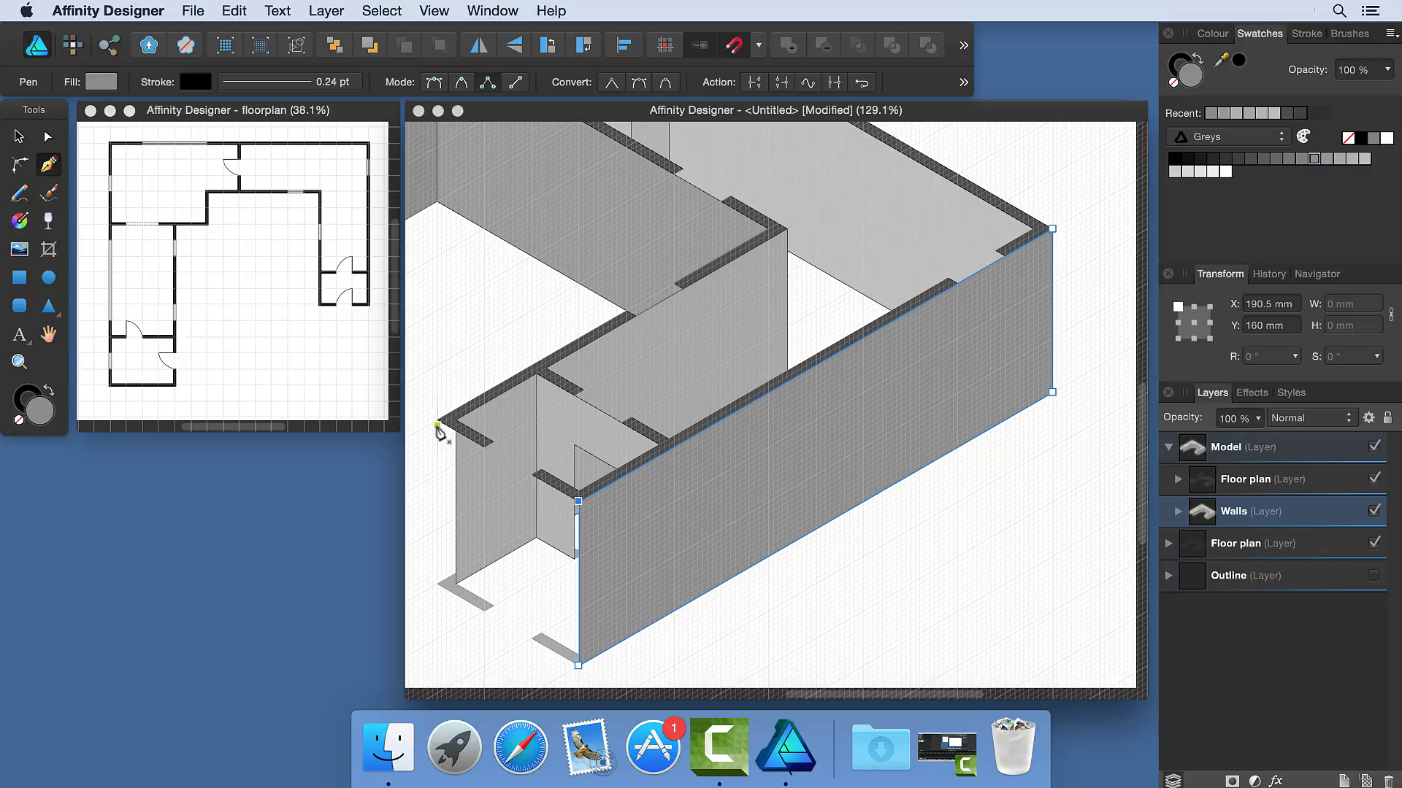
Draw the short front wall with a traced door gap and fill it grey.
left_click(437, 420)
left_click(436, 584)
left_click(484, 611)
left_click(484, 501)
left_click(531, 529)
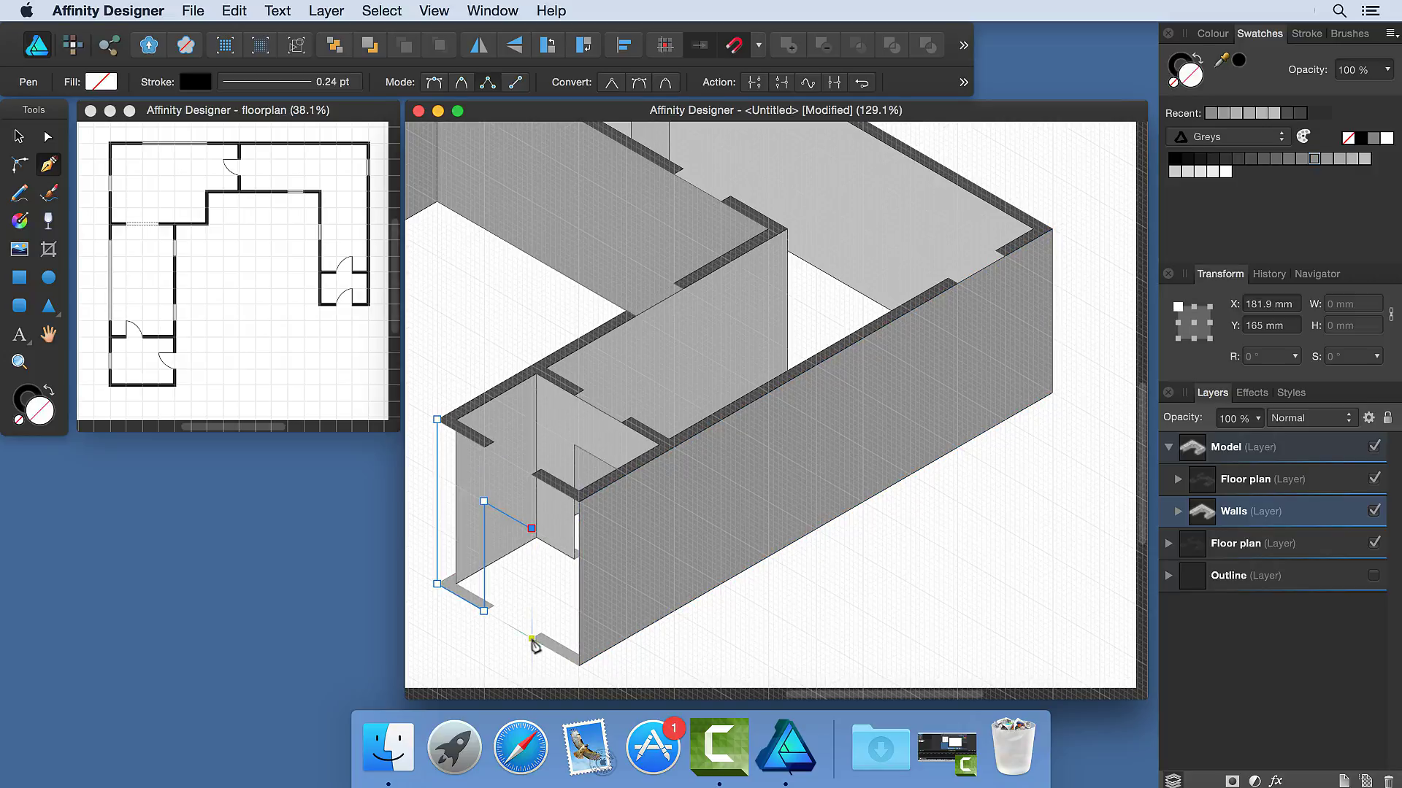
left_click(531, 638)
left_click(578, 665)
left_click(578, 500)
left_click(437, 420)
left_click(1300, 158)
Outline the end wall panel and fill it with a lighter grey.
scroll(503, 344, "down", 3)
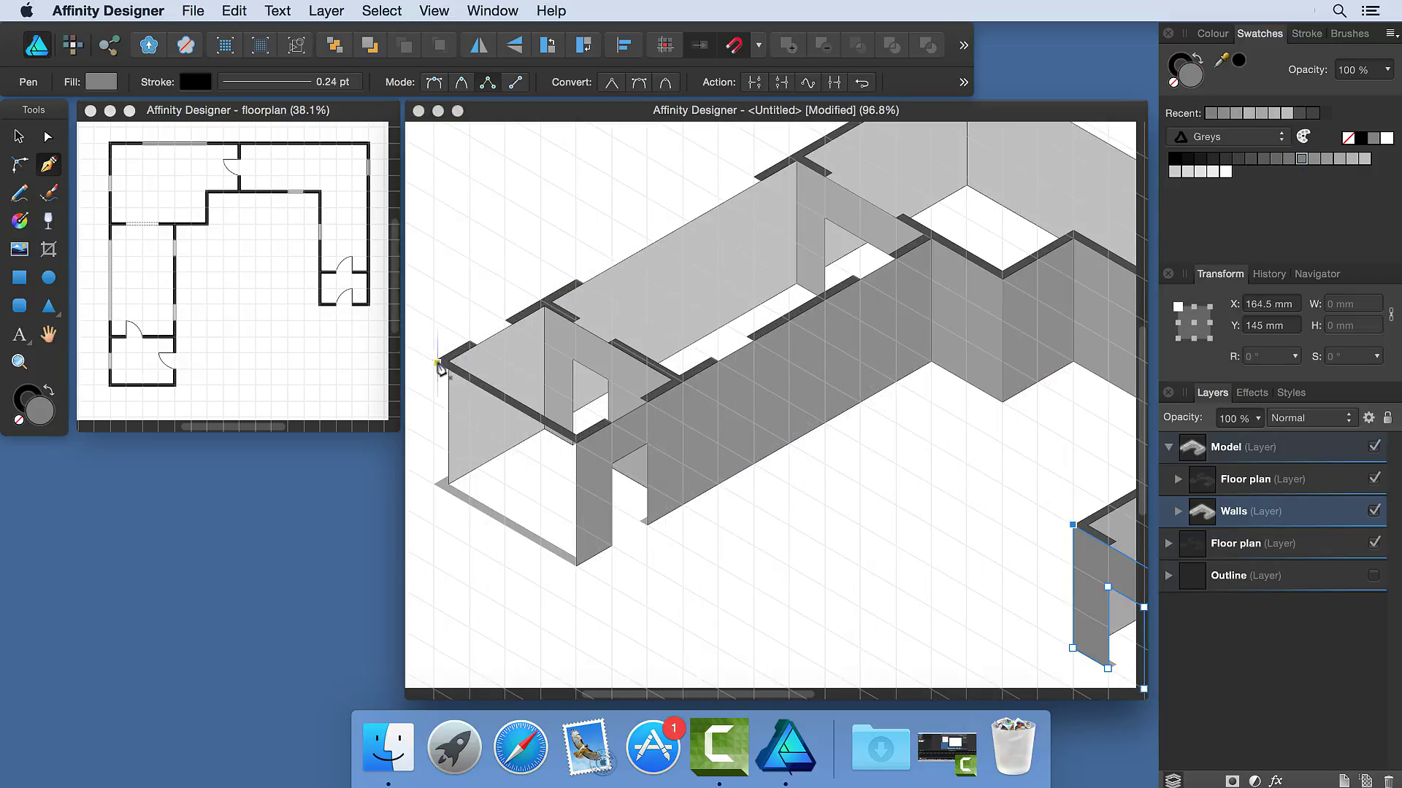
left_click(433, 361)
left_click(433, 483)
left_click(575, 565)
left_click(575, 442)
left_click(433, 361)
left_click(1303, 162)
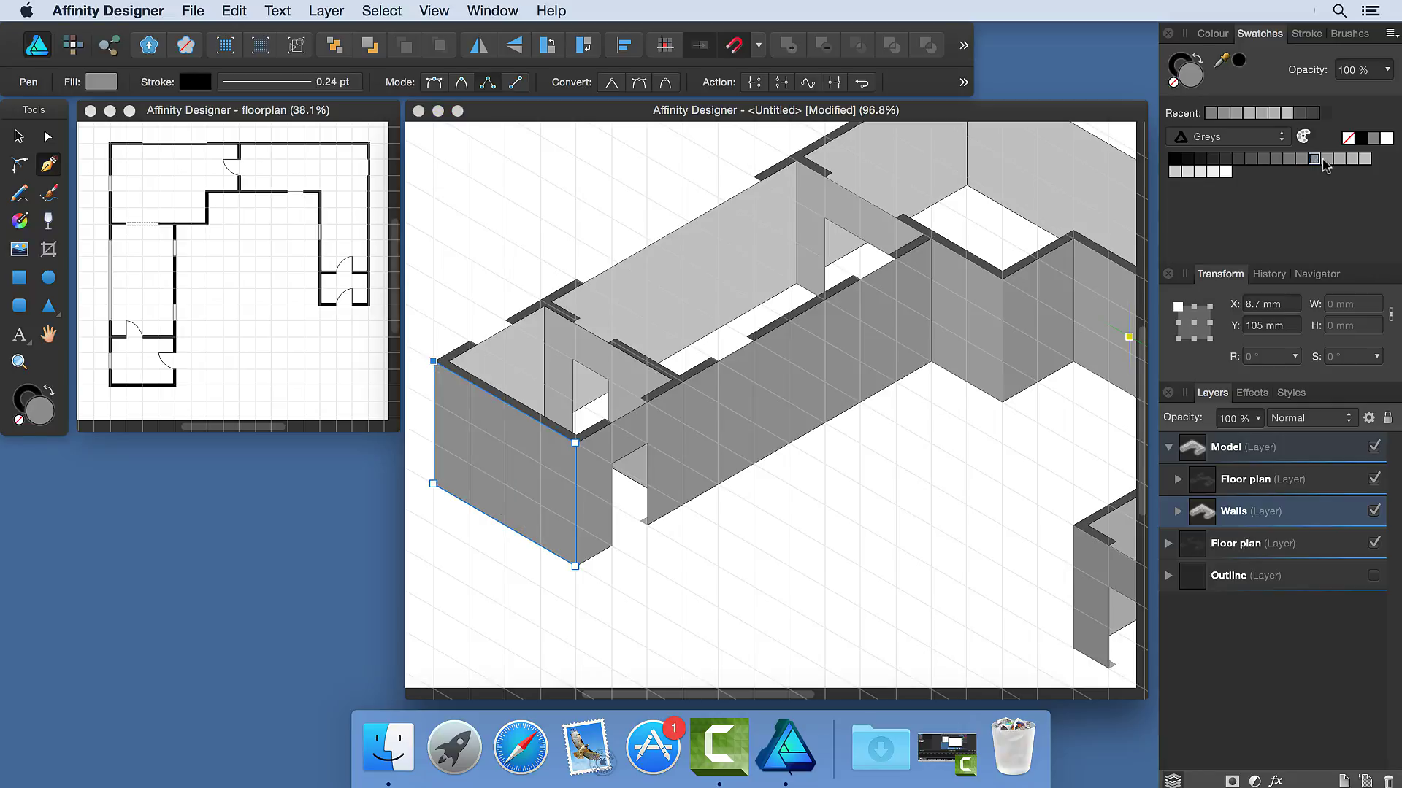
left_click(1327, 159)
scroll(811, 409, "down", 5)
Clear the selection and hide the isometric grid to show the clean wall model.
key("v")
left_click(500, 238)
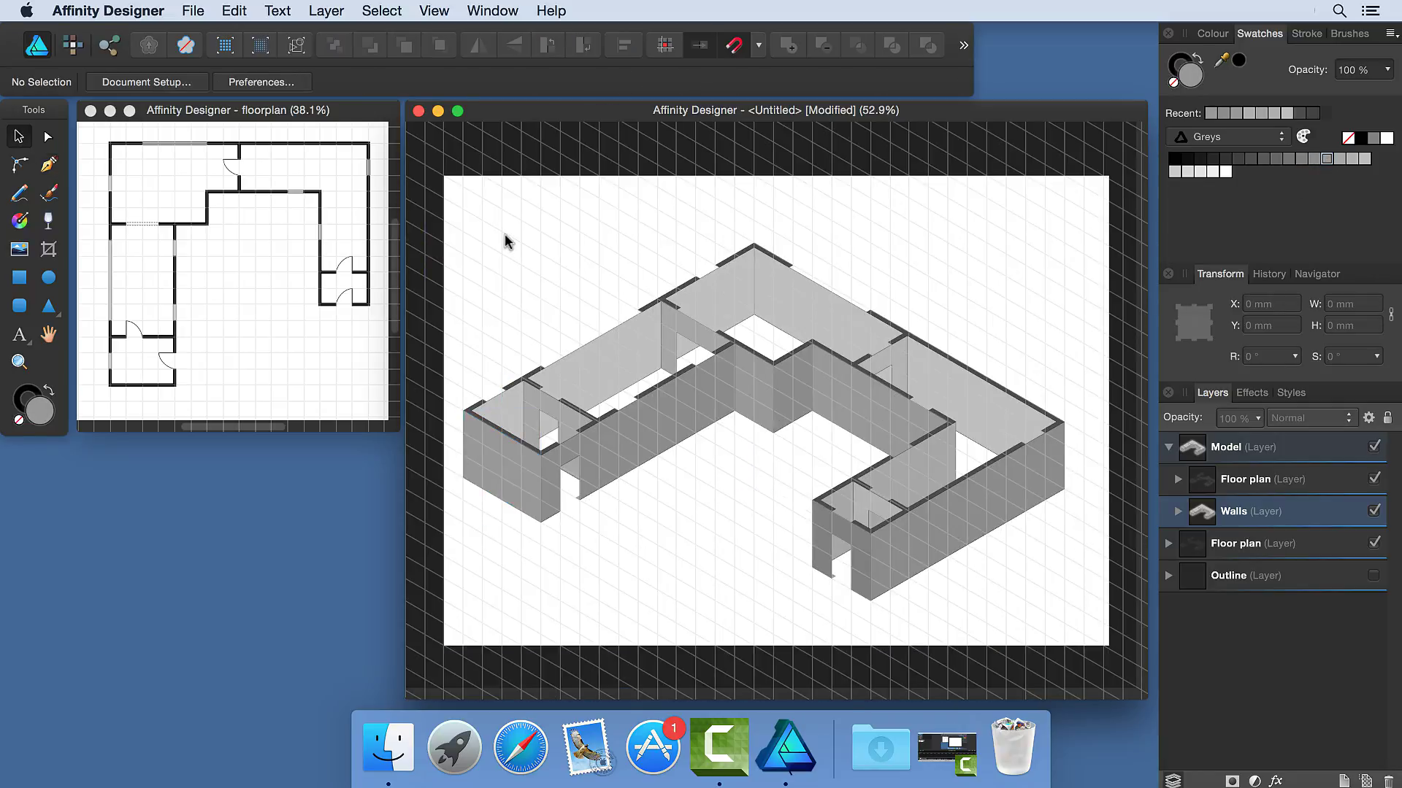
key("super+apostrophe")
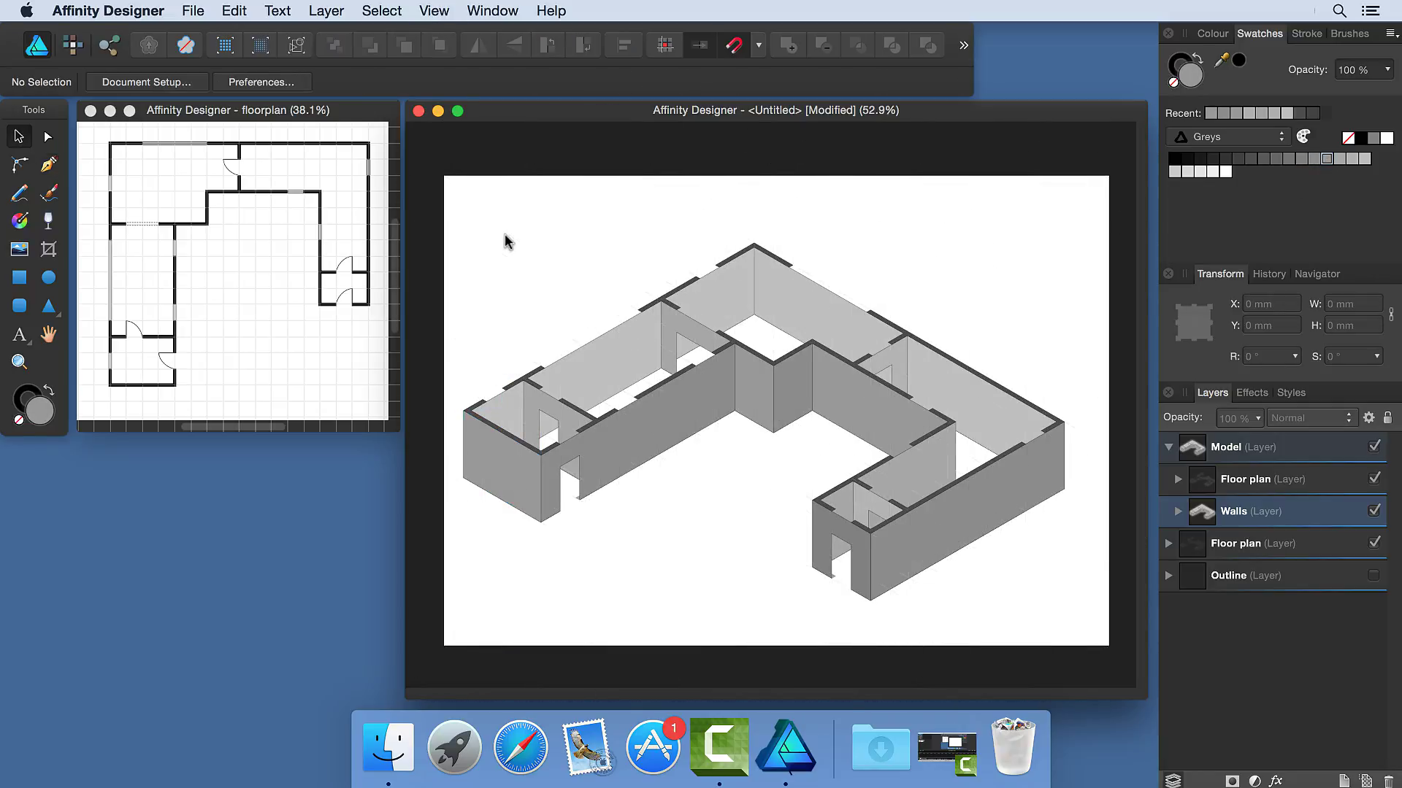